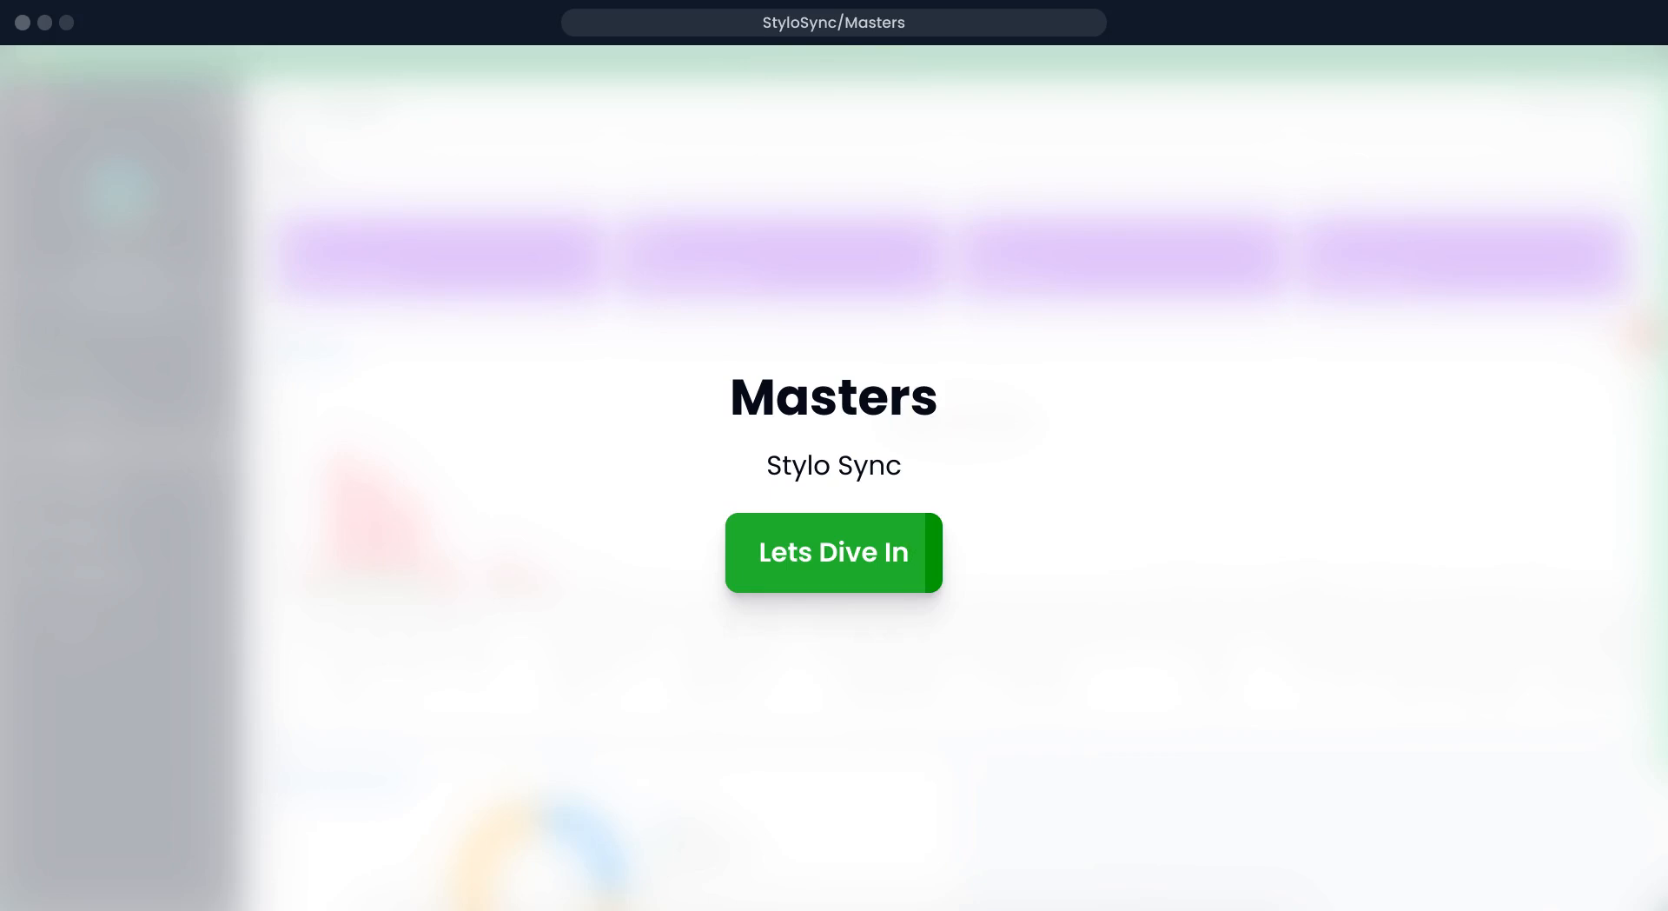
# Open the Measurement type master and start a new measurement type entry
pyautogui.click(210, 449)
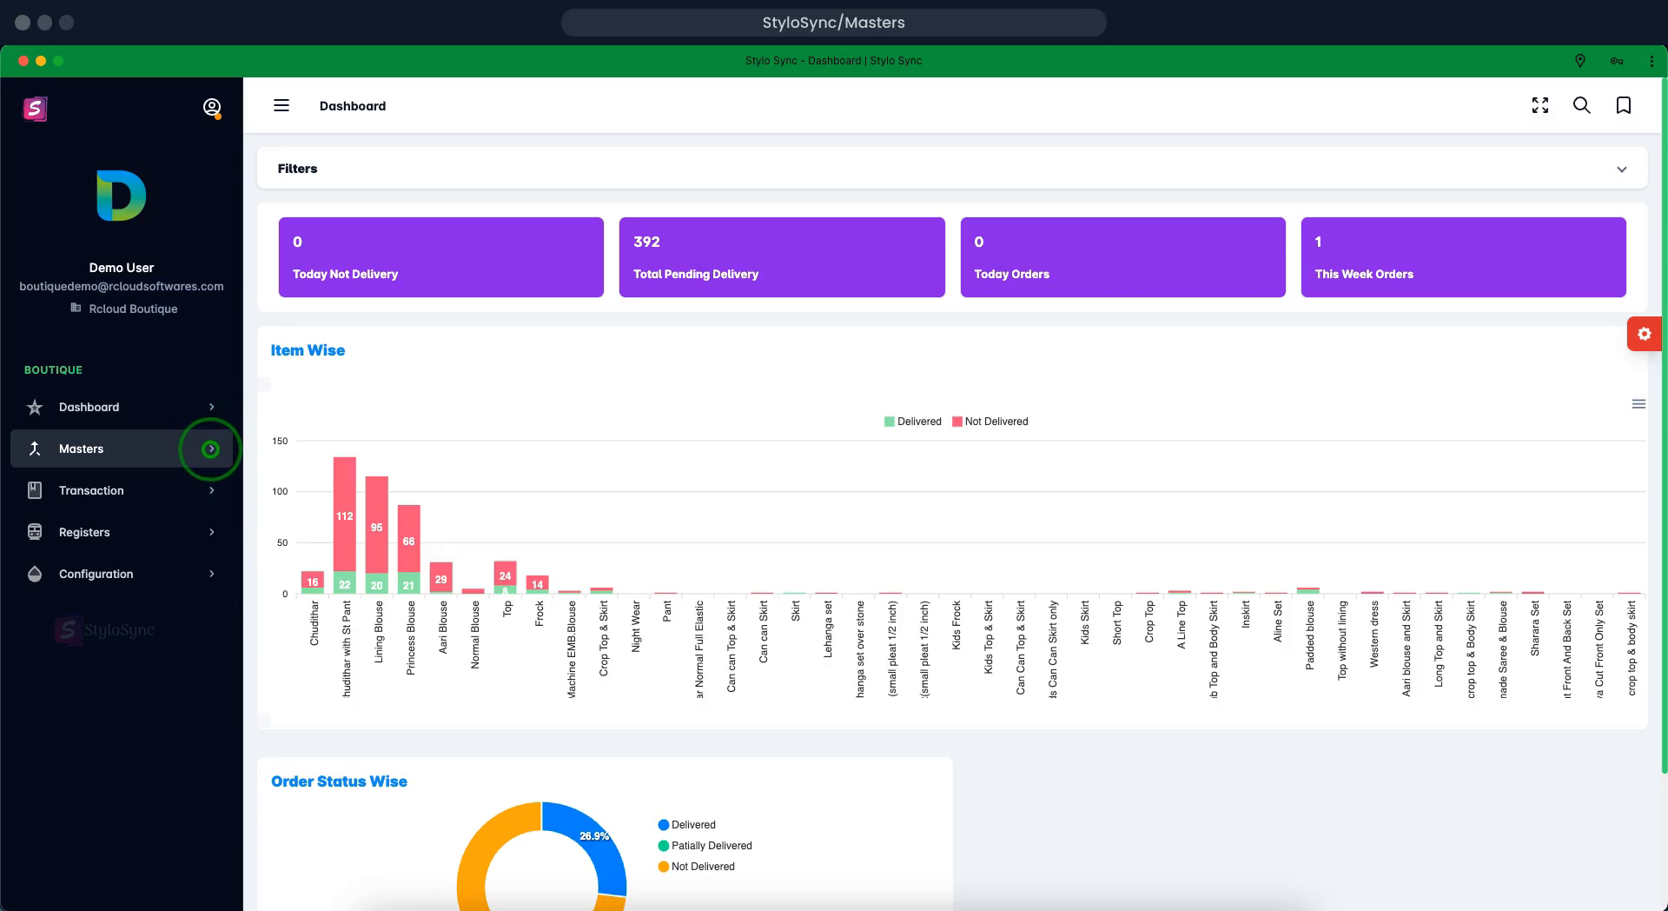
pyautogui.click(210, 450)
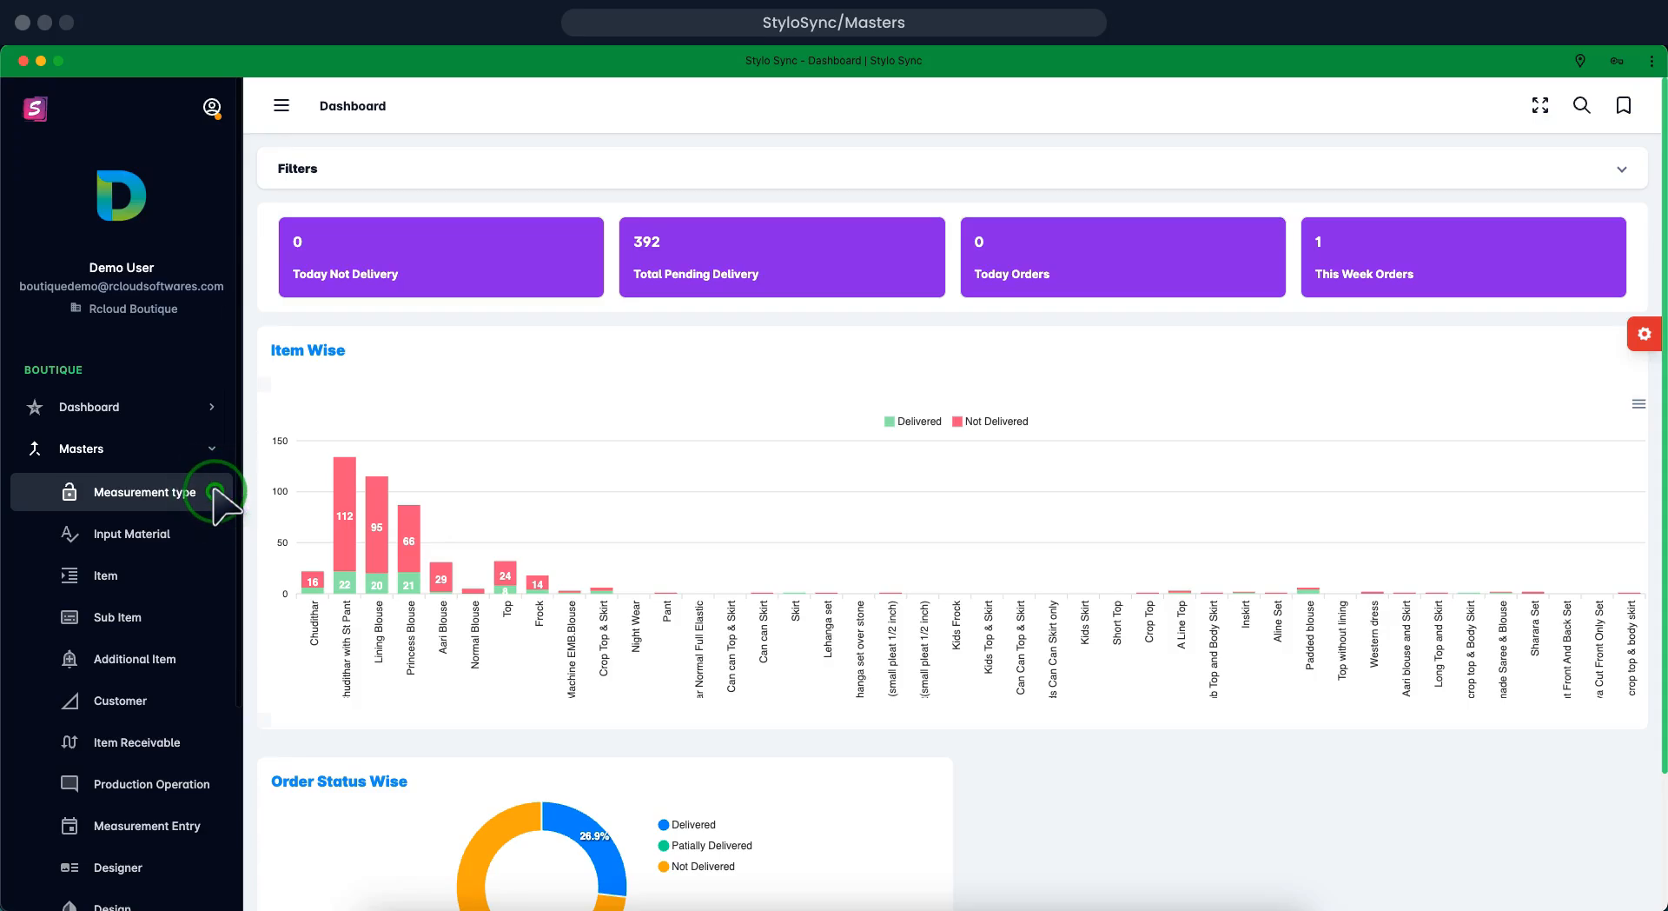
pyautogui.click(215, 491)
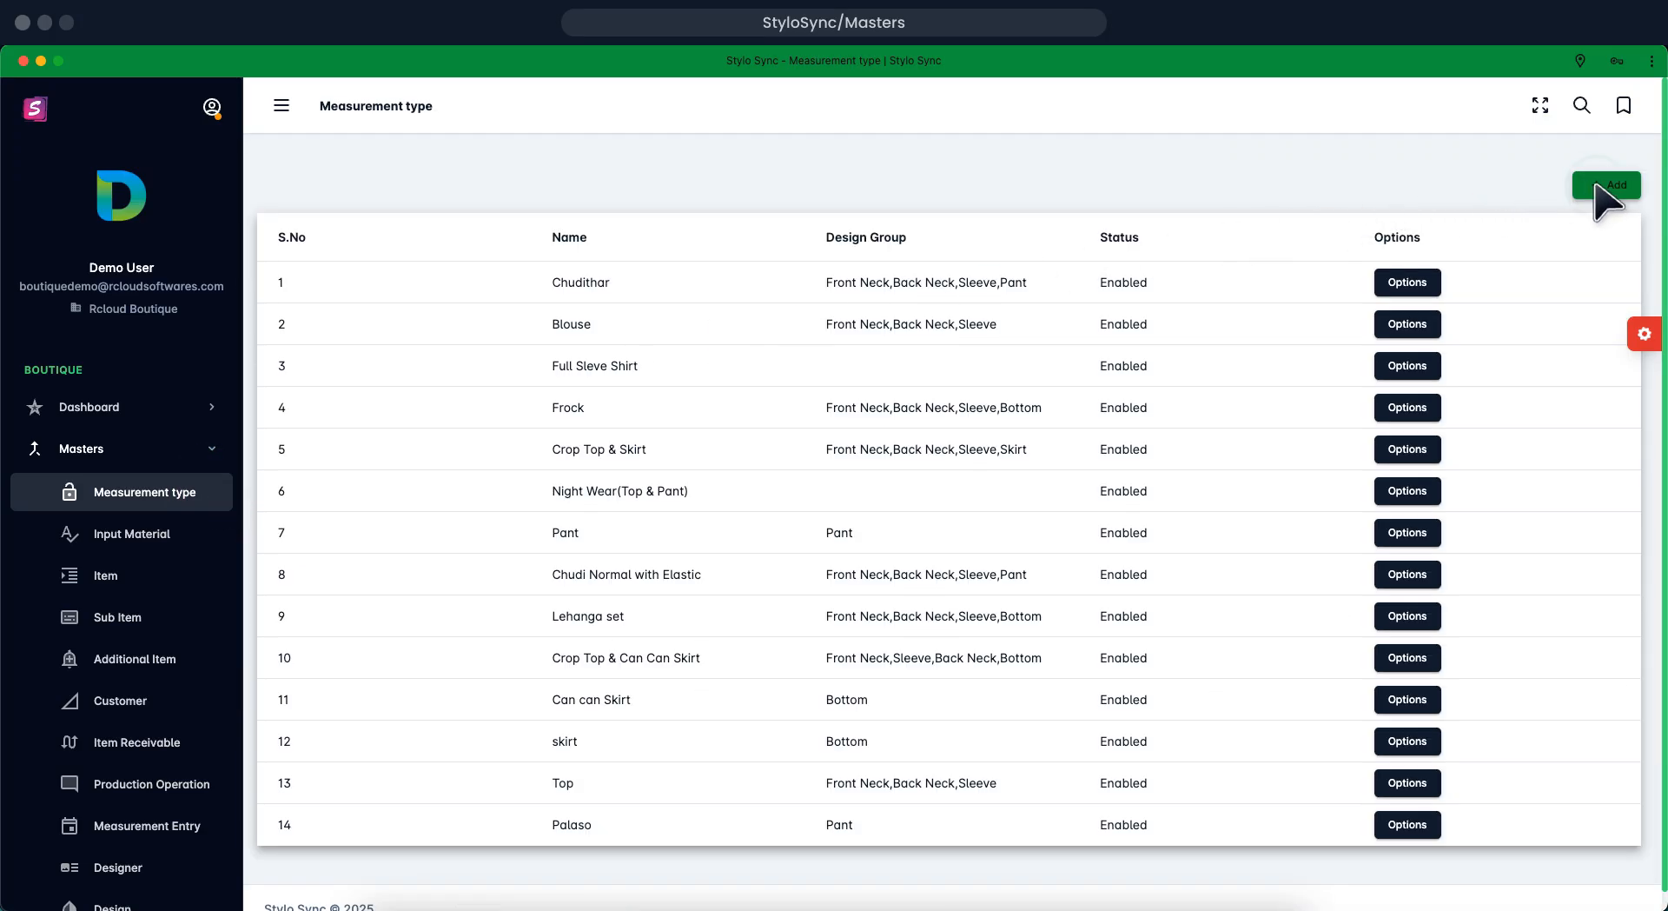
pyautogui.click(1599, 186)
pyautogui.click(1599, 186)
pyautogui.click(1598, 186)
pyautogui.click(1599, 186)
pyautogui.click(1599, 186)
pyautogui.click(1599, 186)
pyautogui.click(1599, 186)
pyautogui.click(1599, 186)
pyautogui.click(1599, 186)
pyautogui.click(1599, 186)
pyautogui.click(1599, 186)
pyautogui.click(1599, 186)
pyautogui.click(1599, 186)
# Name the new measurement type palazzo, assign it the Pant design group, and save it
pyautogui.click(758, 409)
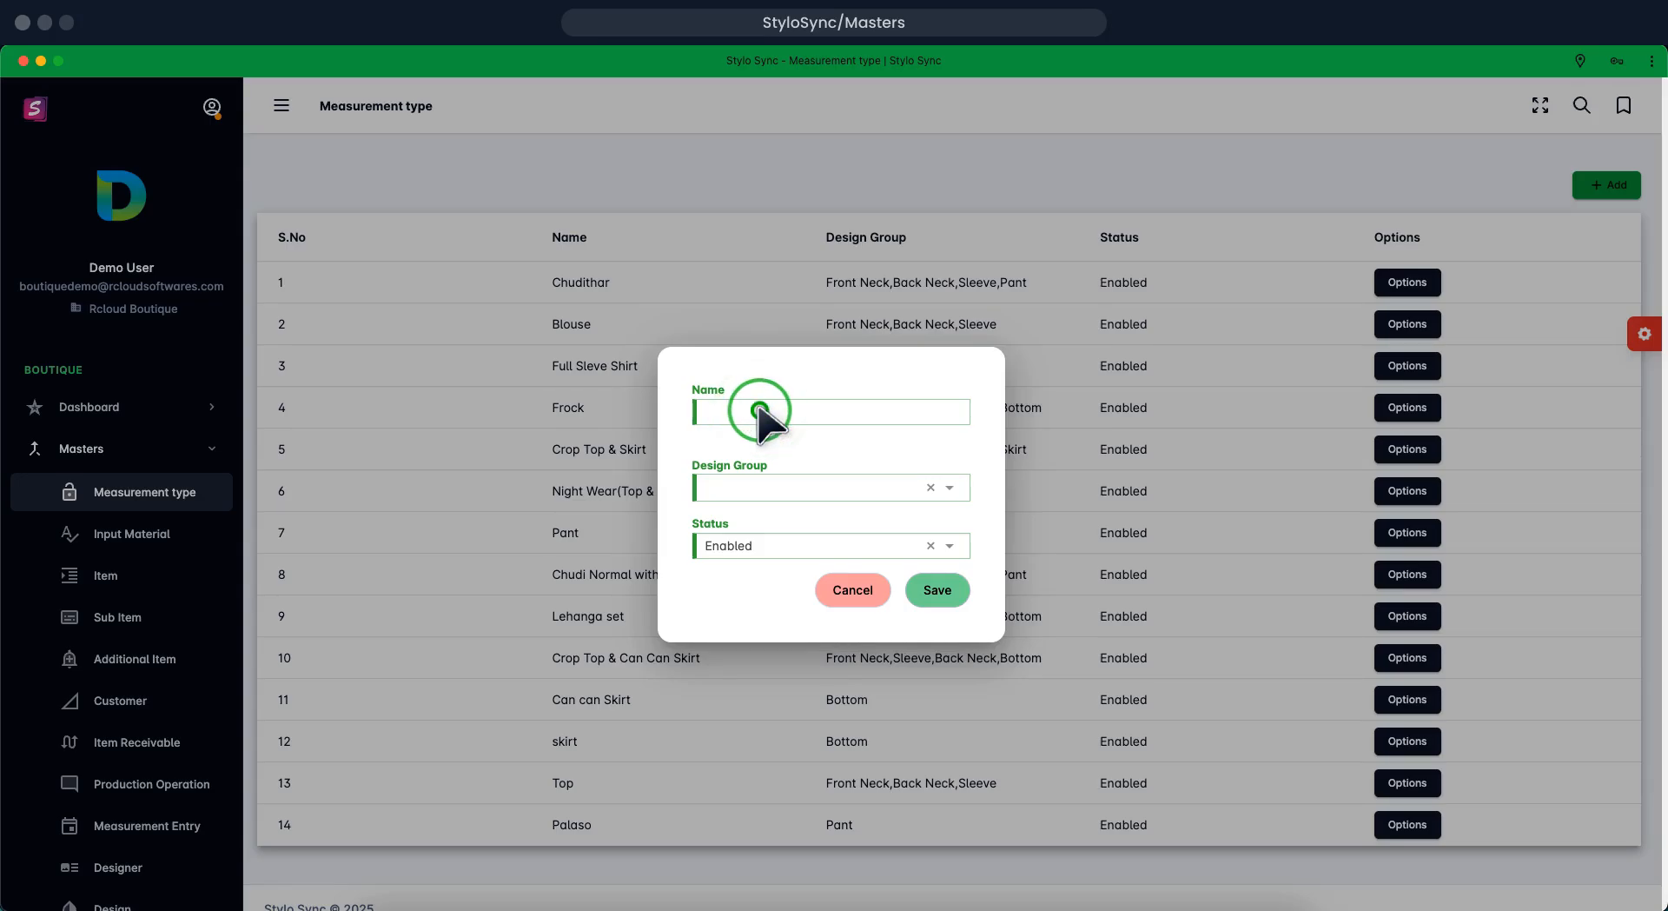
pyautogui.write('palazzo')
pyautogui.click(943, 479)
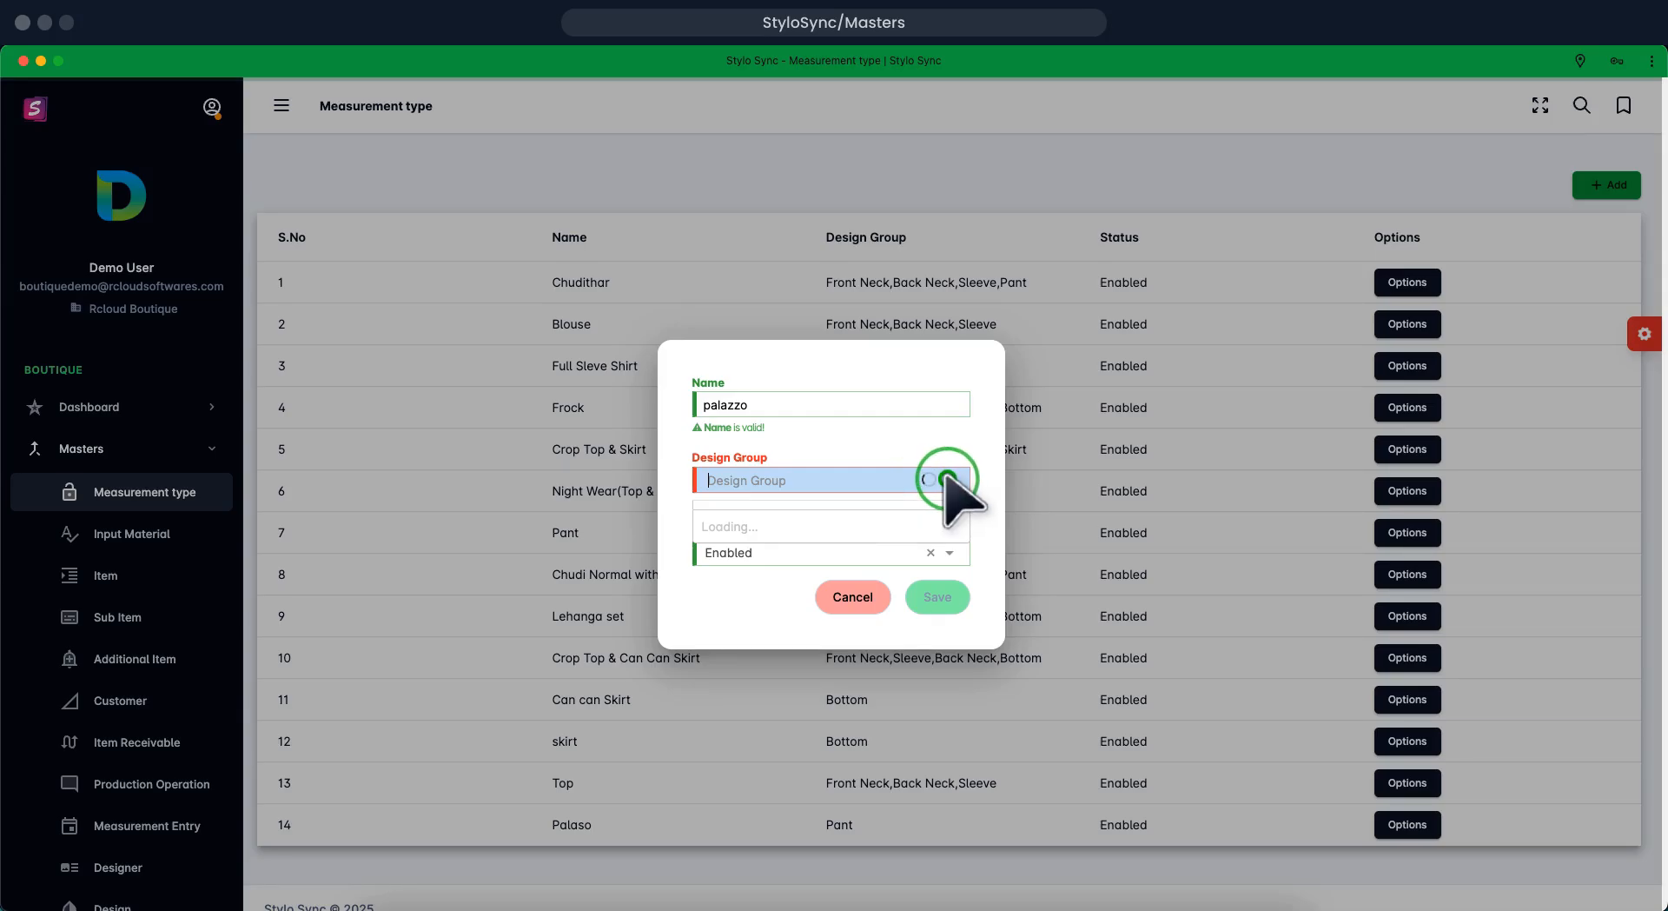
pyautogui.click(709, 656)
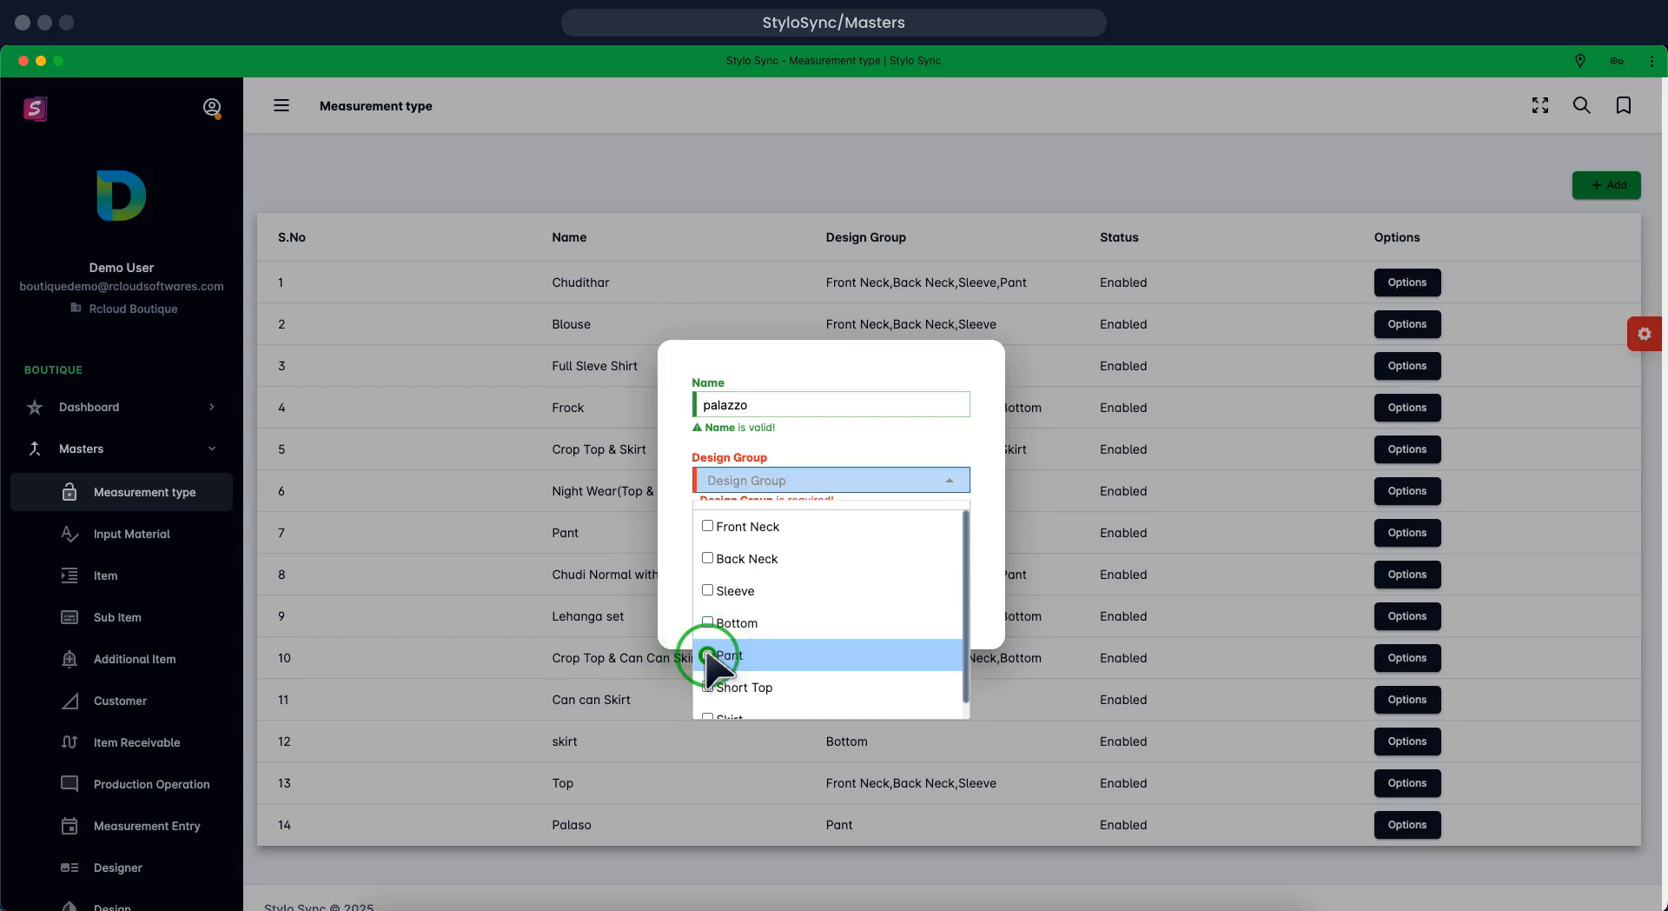
pyautogui.click(709, 656)
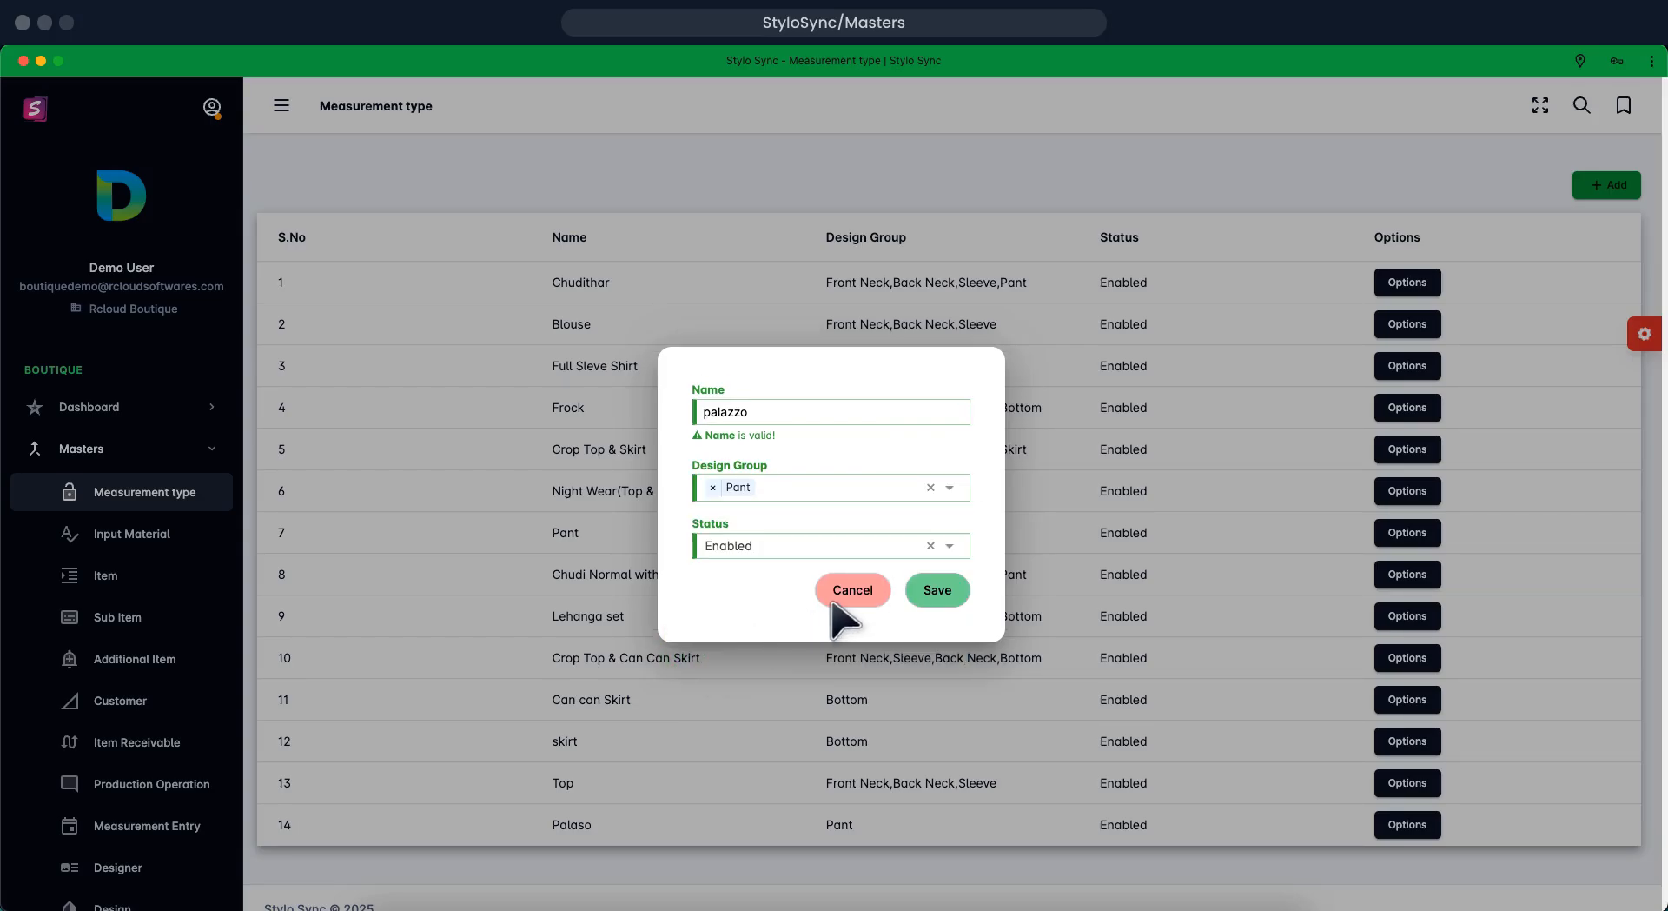
pyautogui.click(923, 591)
pyautogui.click(926, 597)
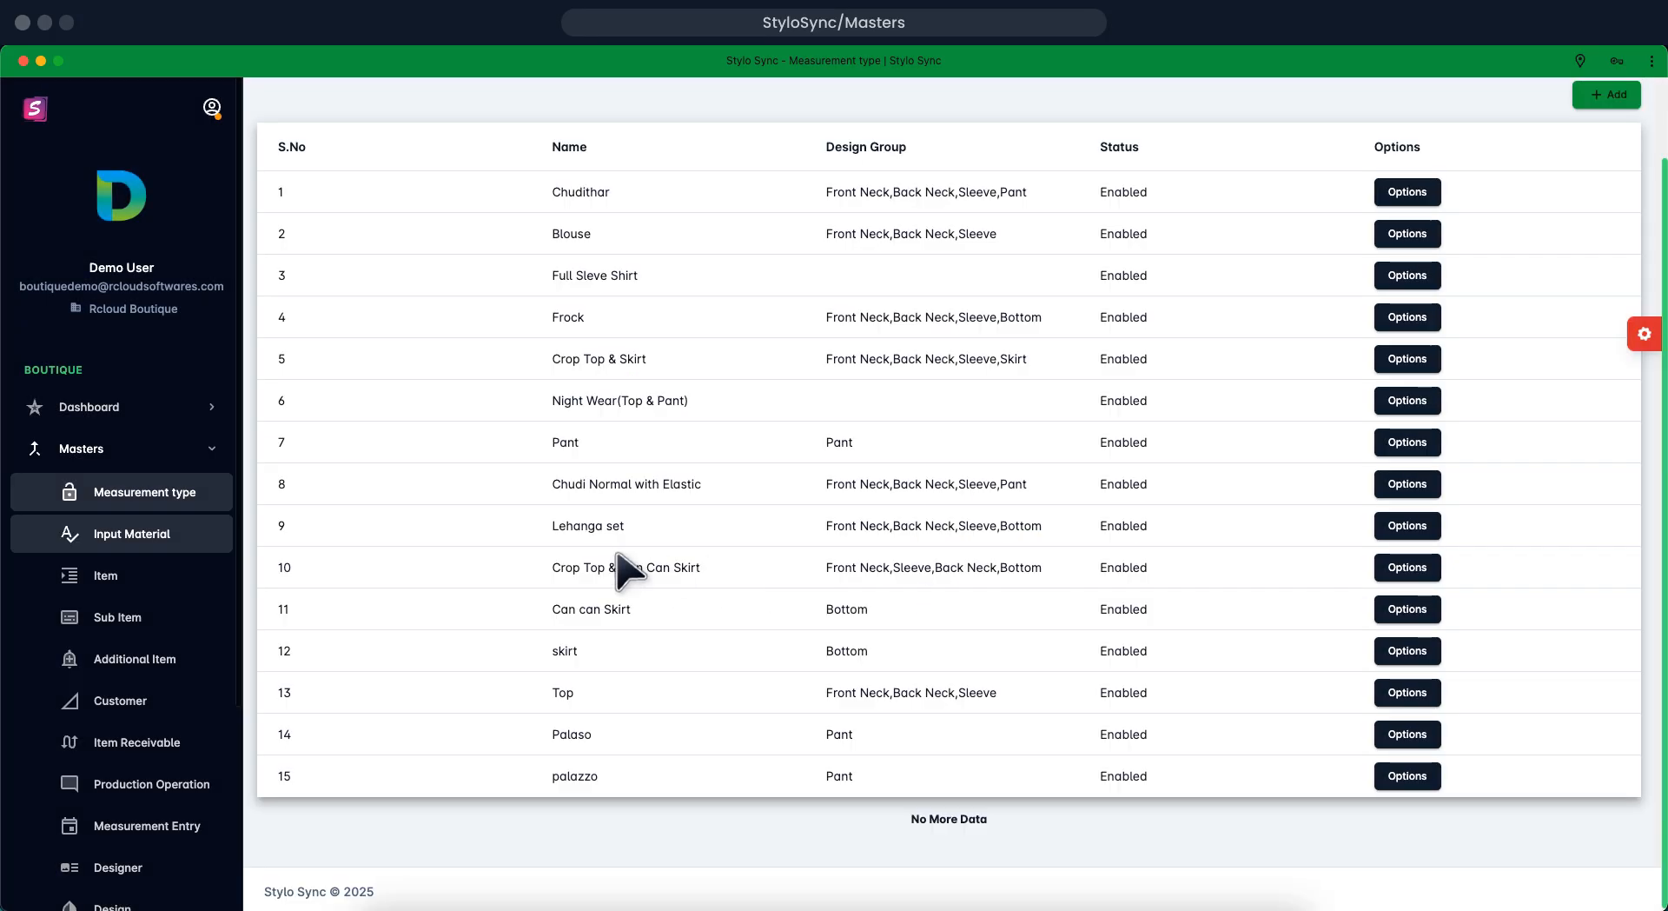
# Add an input material named Boder Lace in the Input Material master and save it
pyautogui.click(194, 533)
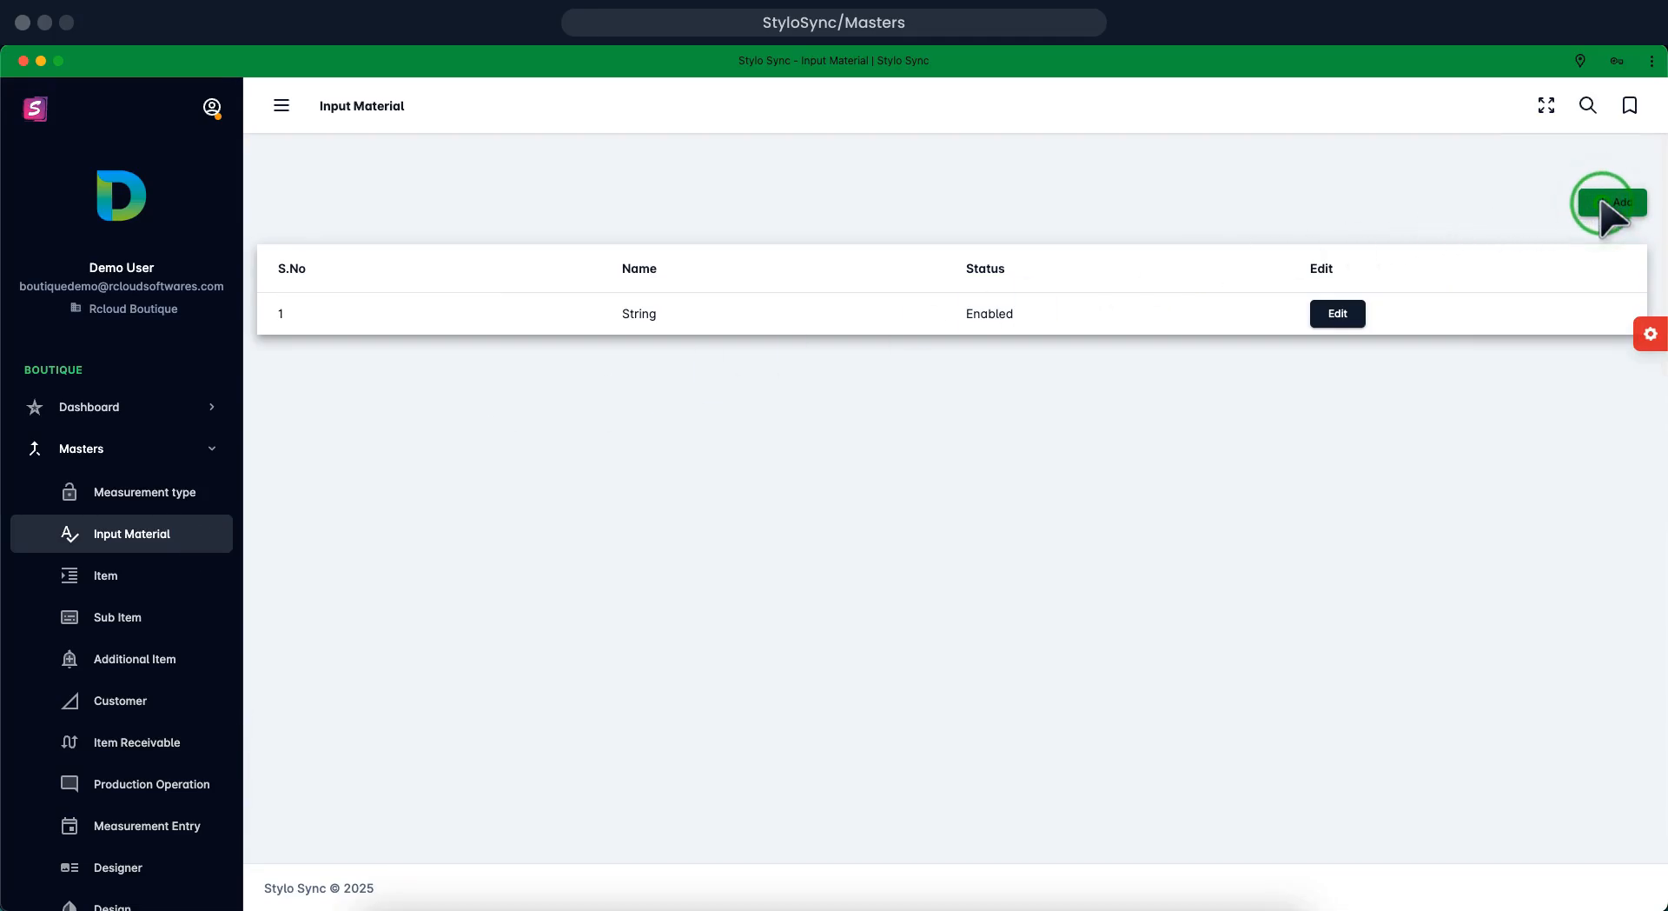
pyautogui.click(1601, 202)
pyautogui.click(1601, 201)
pyautogui.click(1602, 201)
pyautogui.click(1602, 202)
pyautogui.click(1602, 202)
pyautogui.click(1602, 201)
pyautogui.click(1601, 202)
pyautogui.click(1601, 201)
pyautogui.click(1601, 202)
pyautogui.click(1601, 201)
pyautogui.click(1601, 202)
pyautogui.click(1601, 202)
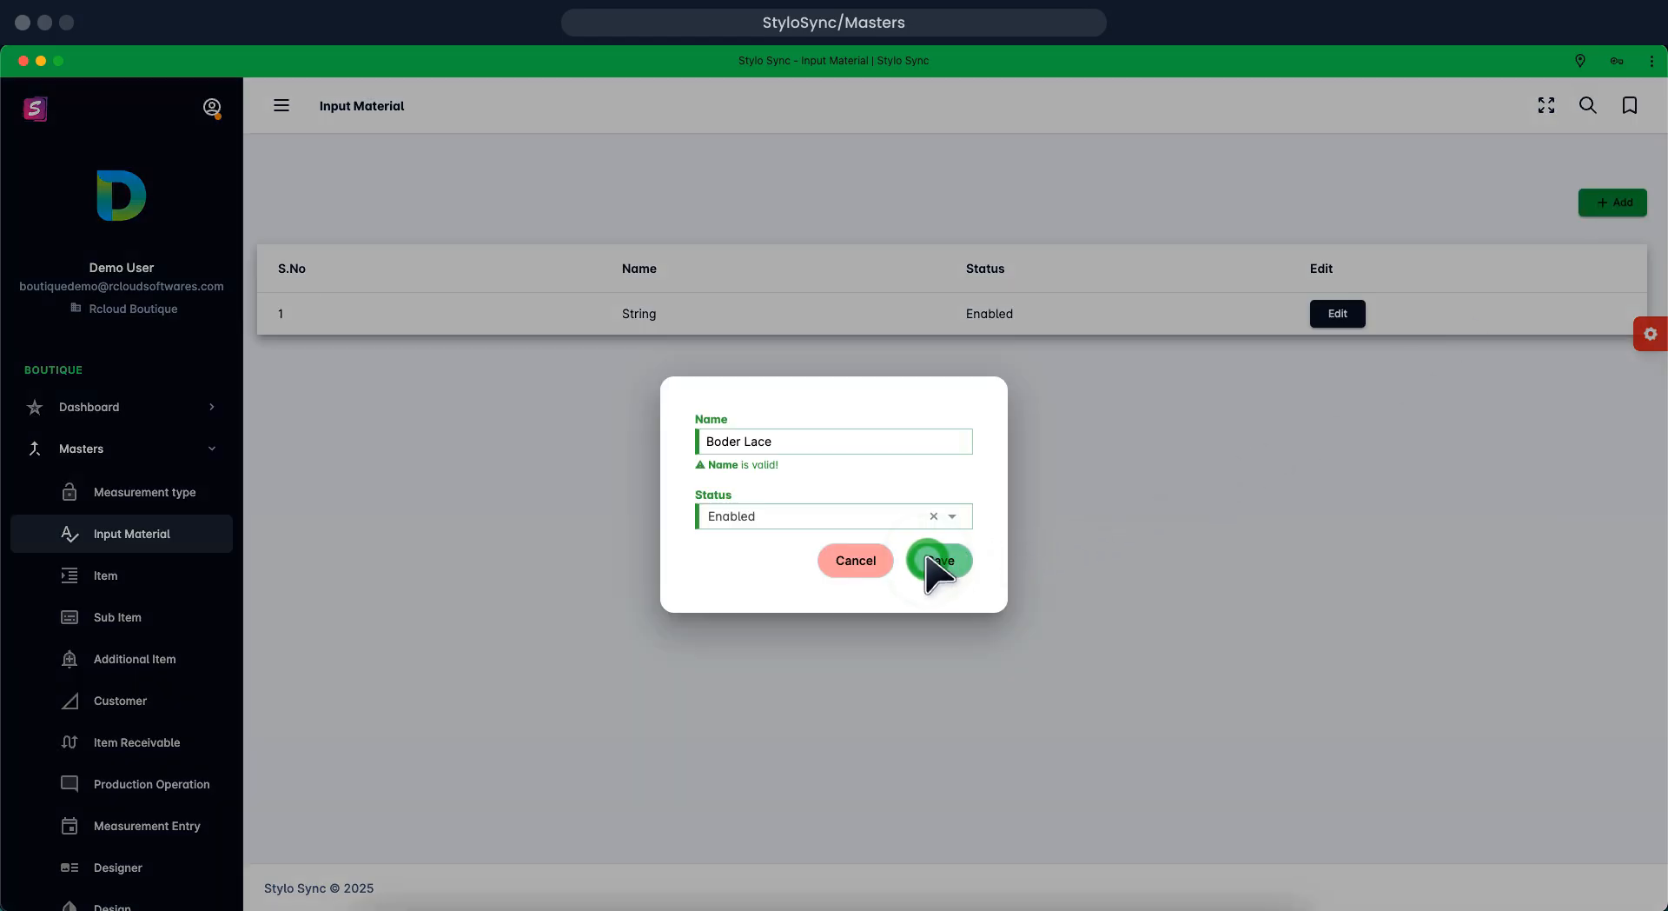
pyautogui.click(928, 560)
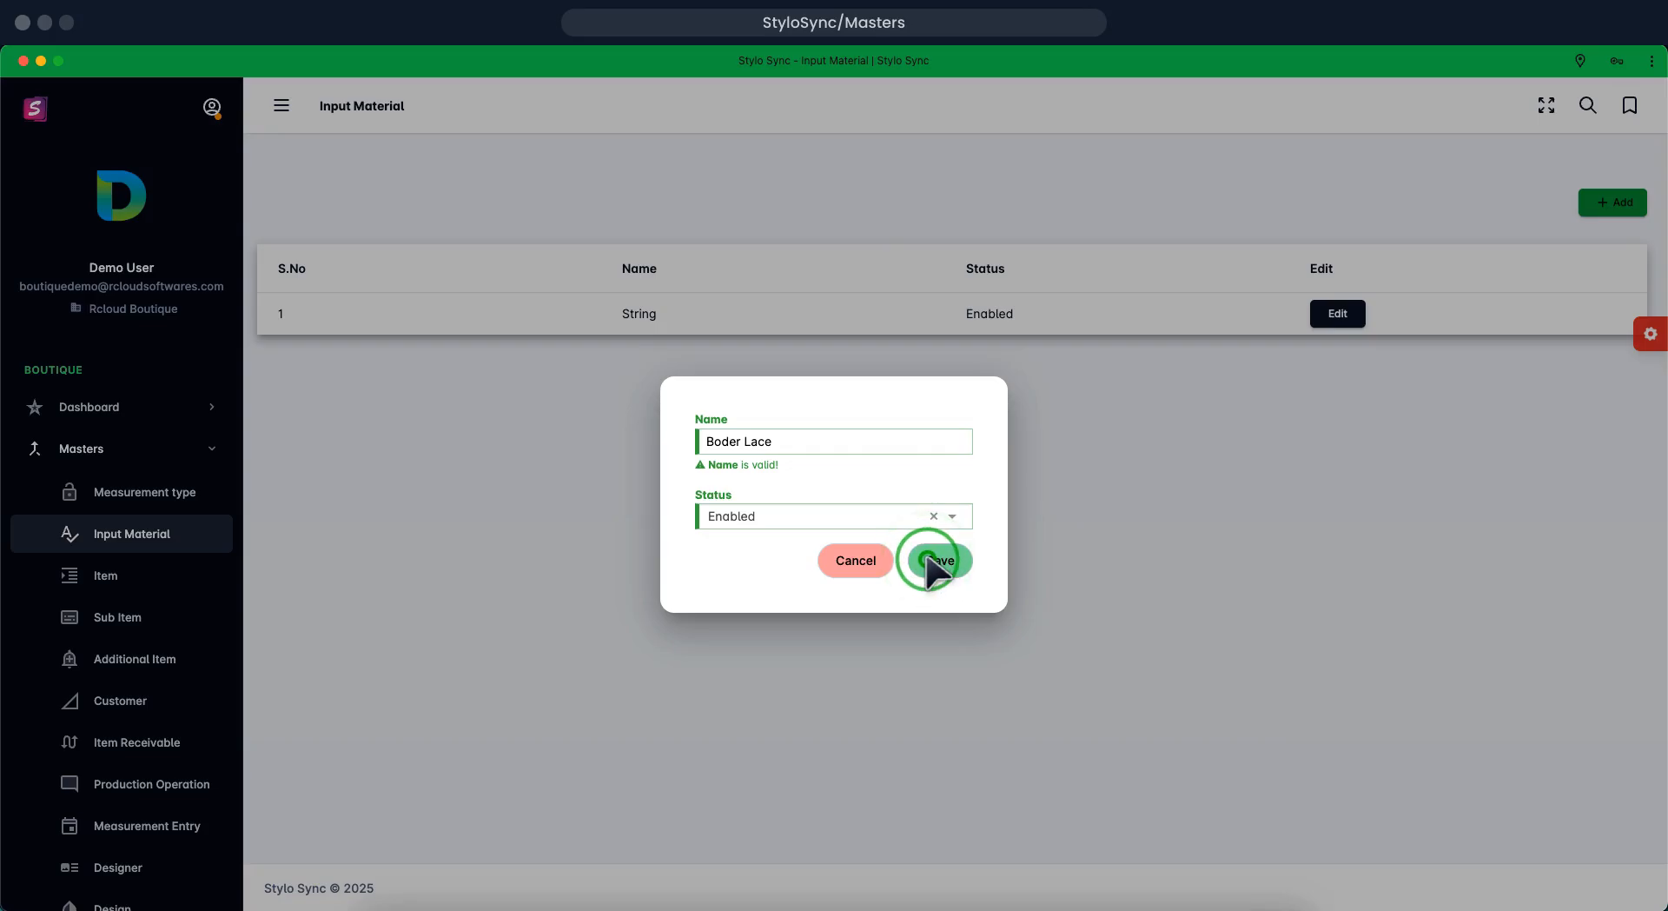
pyautogui.click(929, 559)
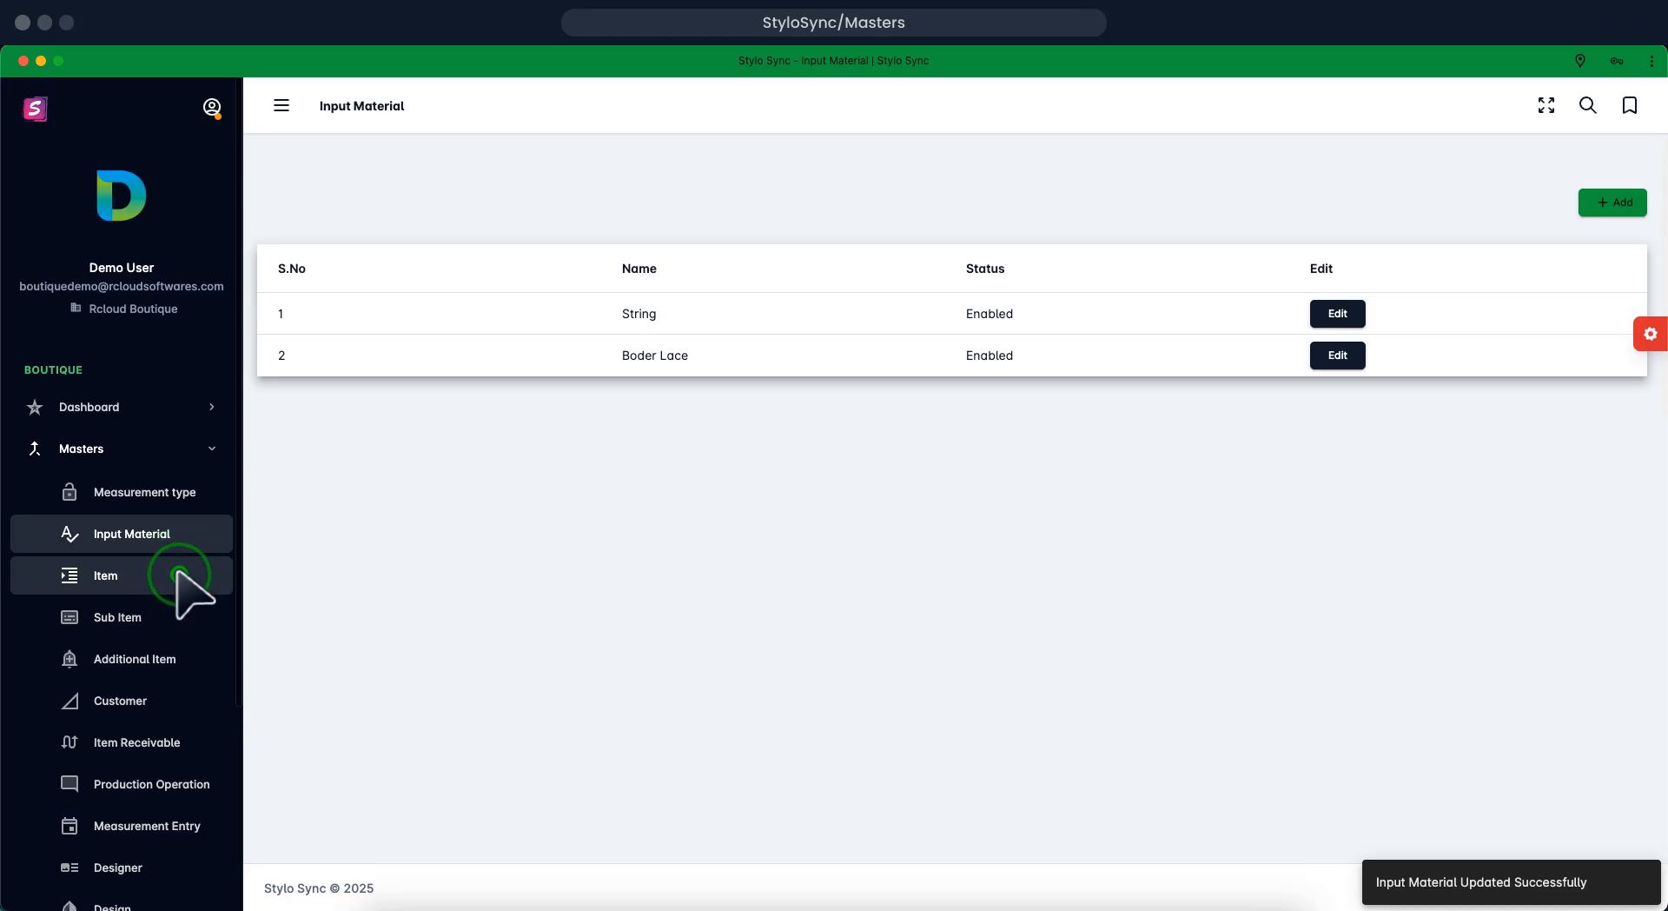
# Start a new item named palazzo in the Item master with measurement type Pant, tax set to Include, and rate 250
pyautogui.click(180, 575)
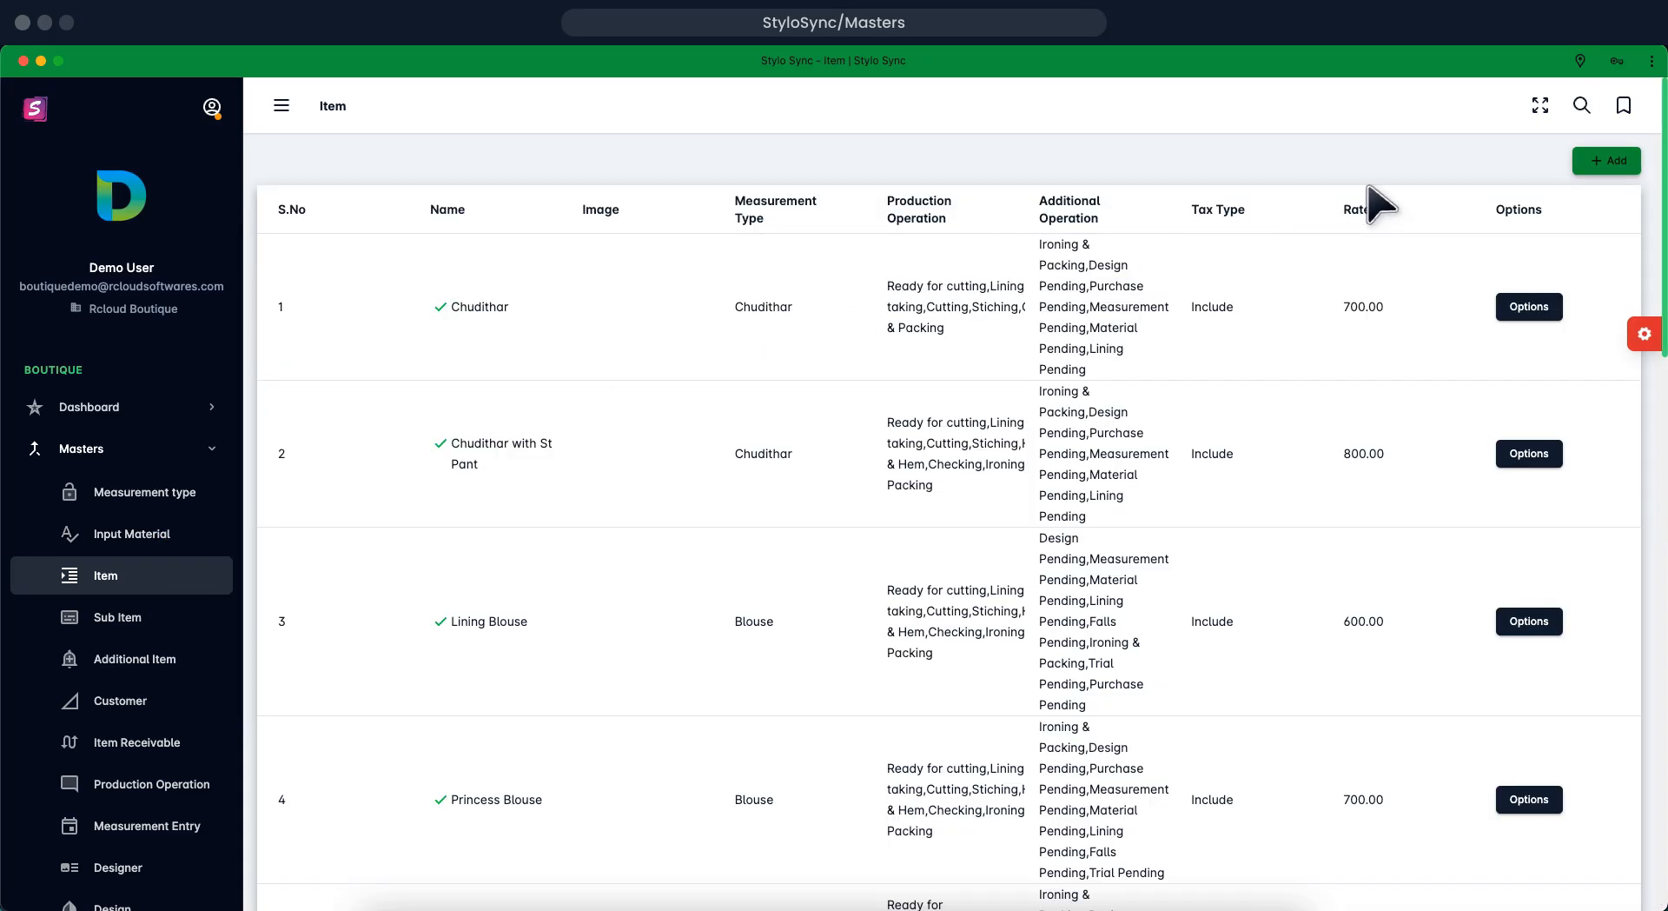
pyautogui.click(1604, 163)
pyautogui.click(1232, 192)
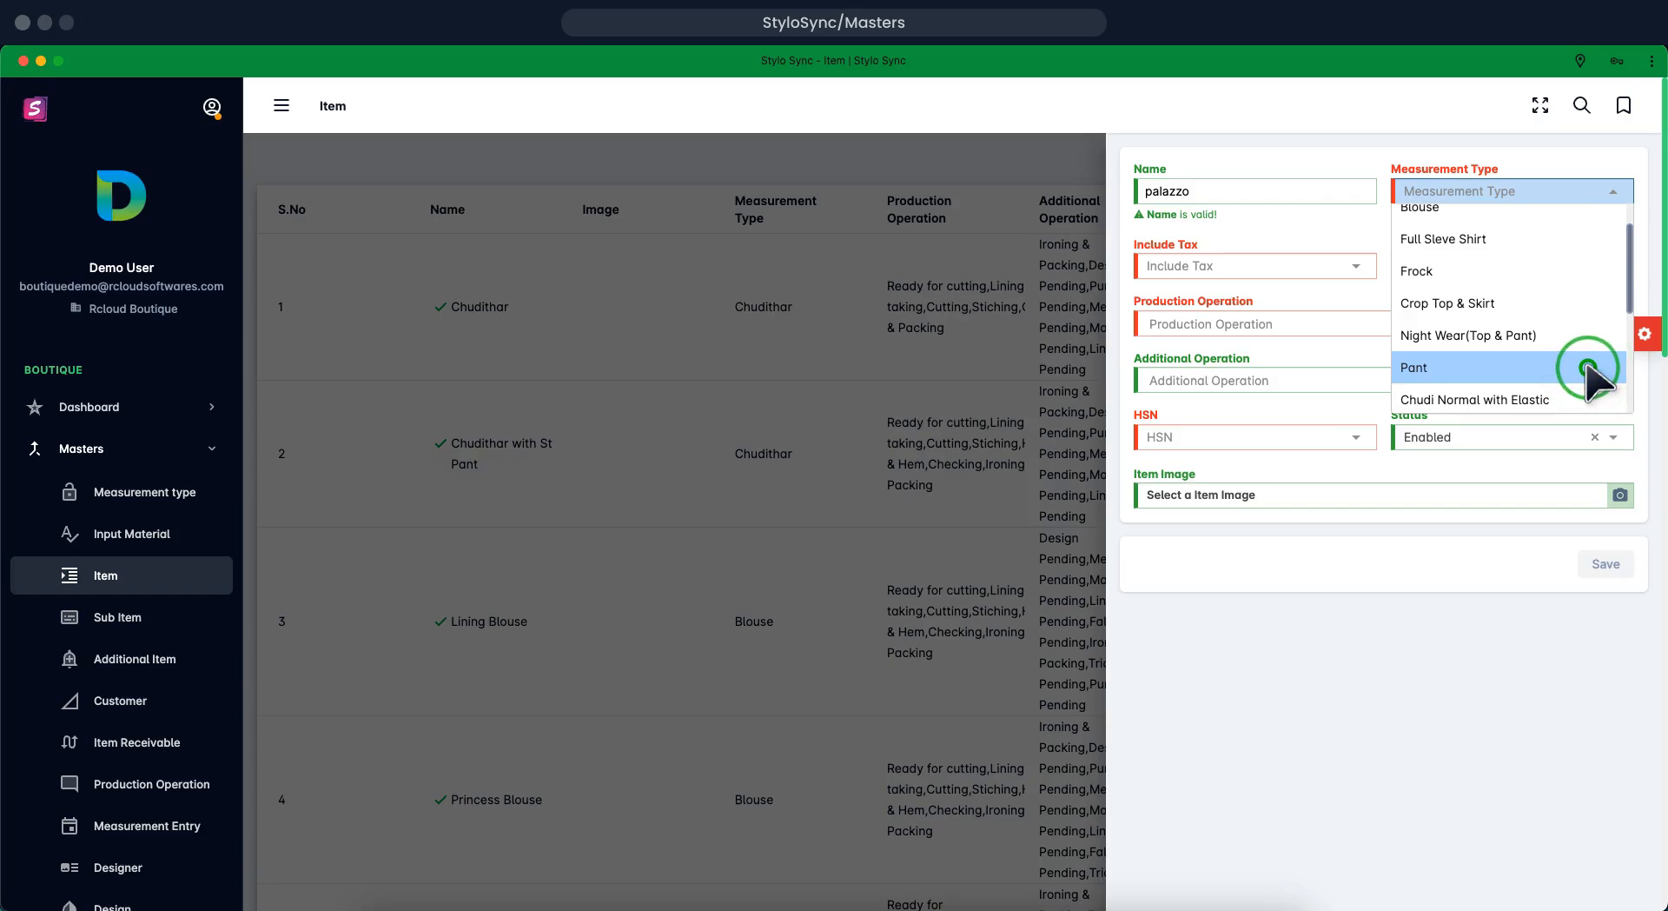
pyautogui.click(1589, 367)
pyautogui.click(1277, 266)
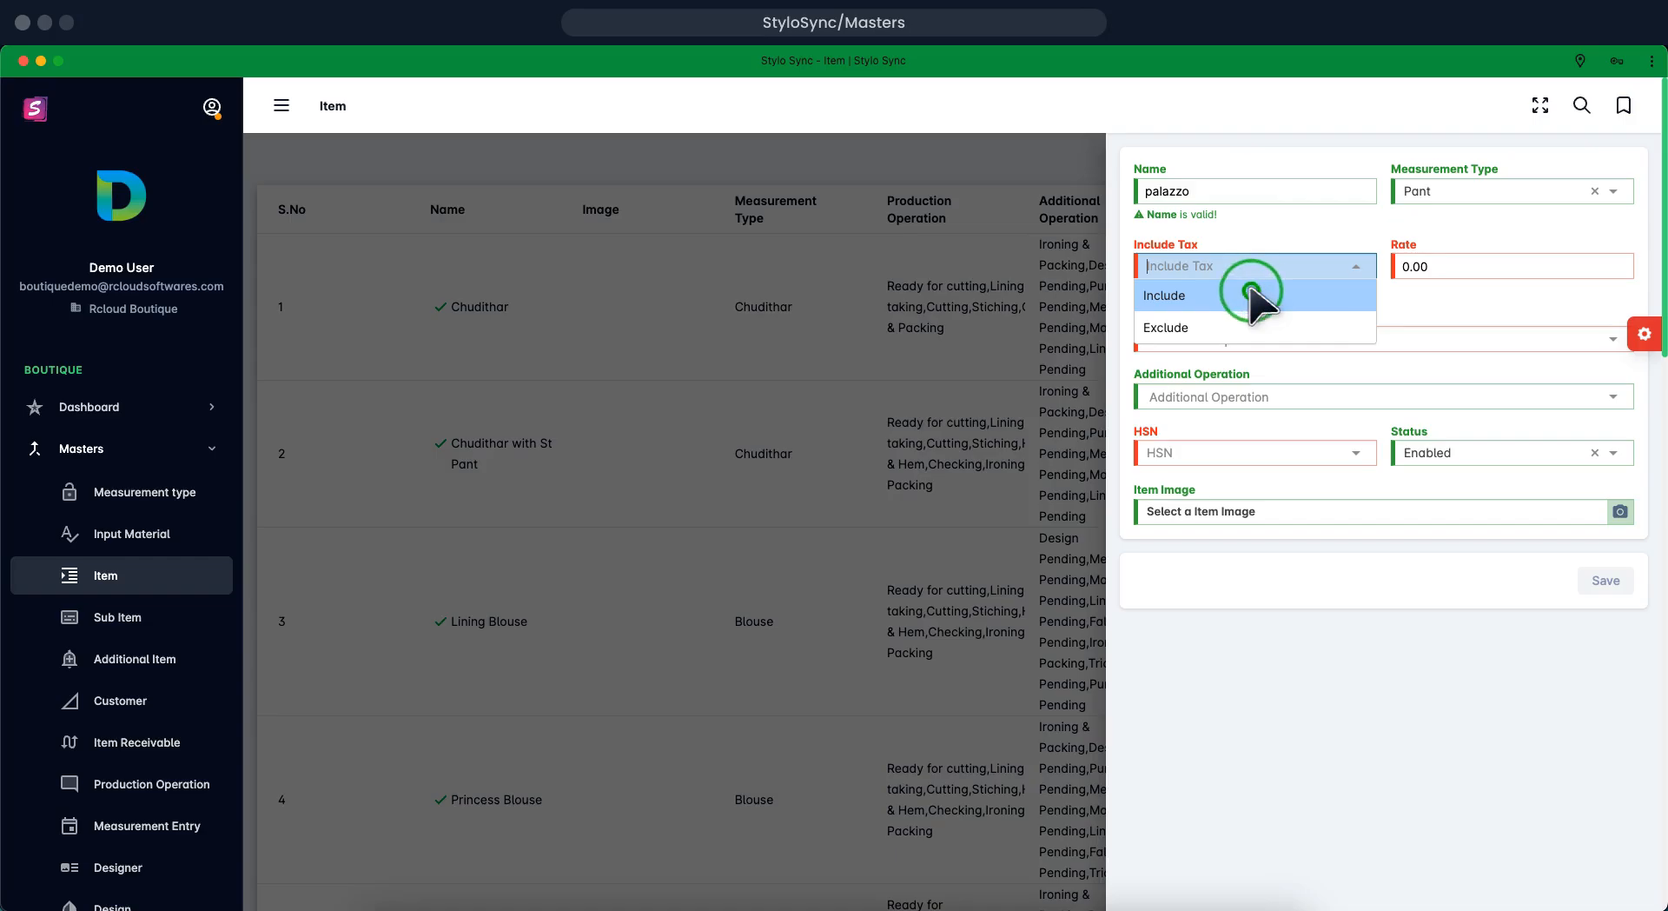
pyautogui.click(1252, 292)
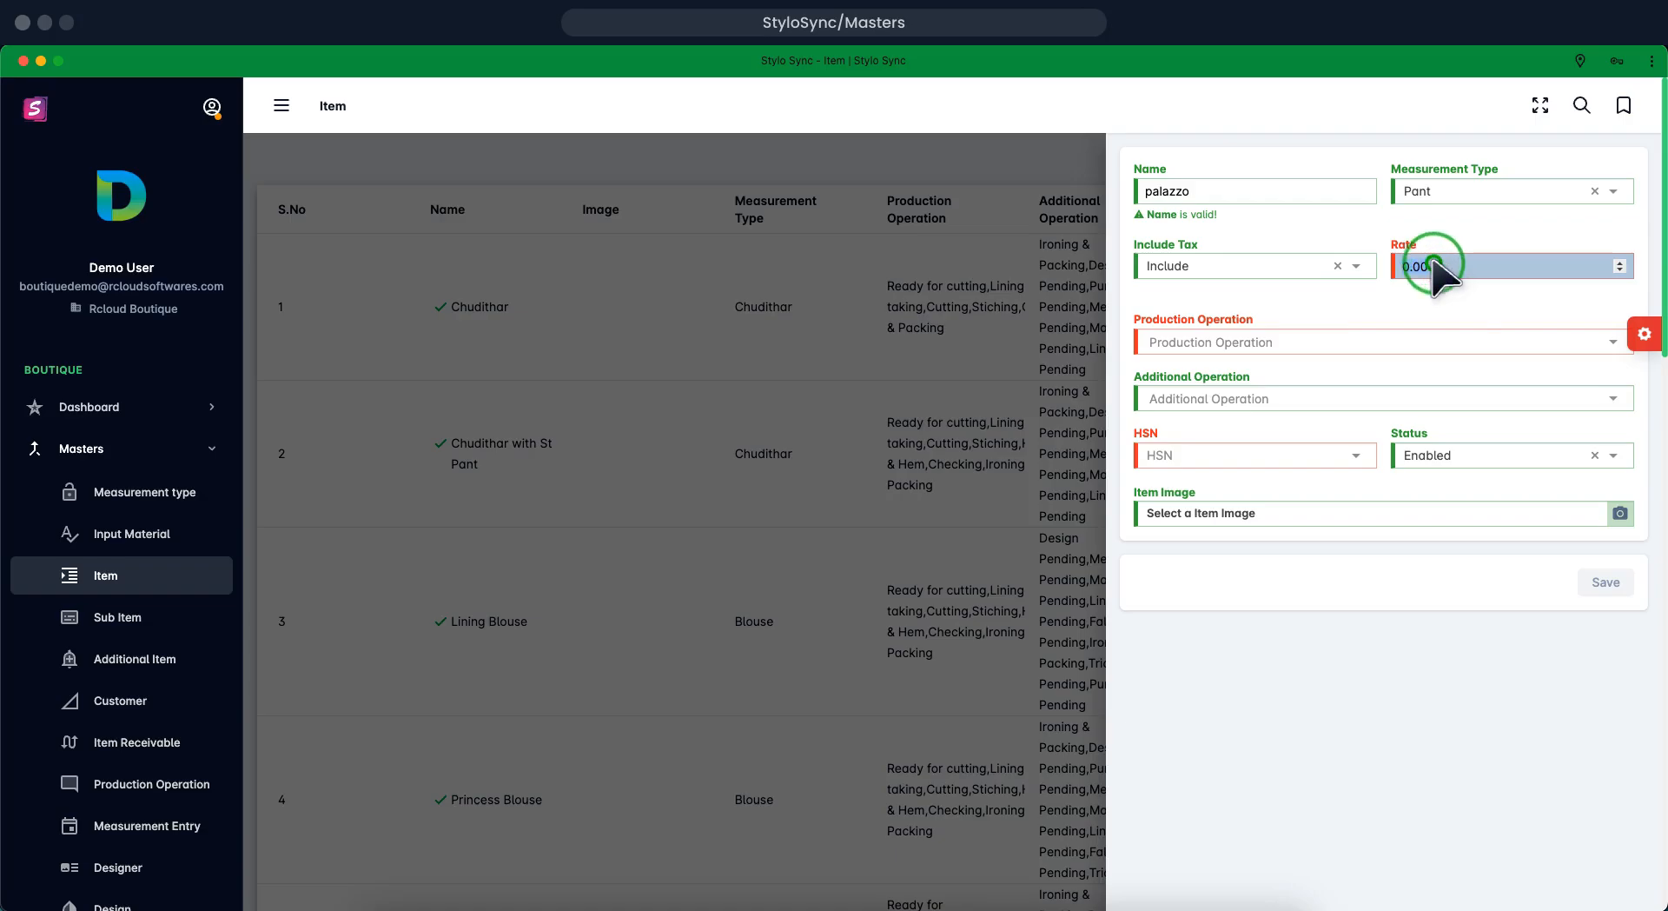
pyautogui.write('250')
# Set the item's production operations from Ready for cutting to Trial Pending, additional operation Lining Pending, and HSN No Tax-No Tax
pyautogui.click(1608, 326)
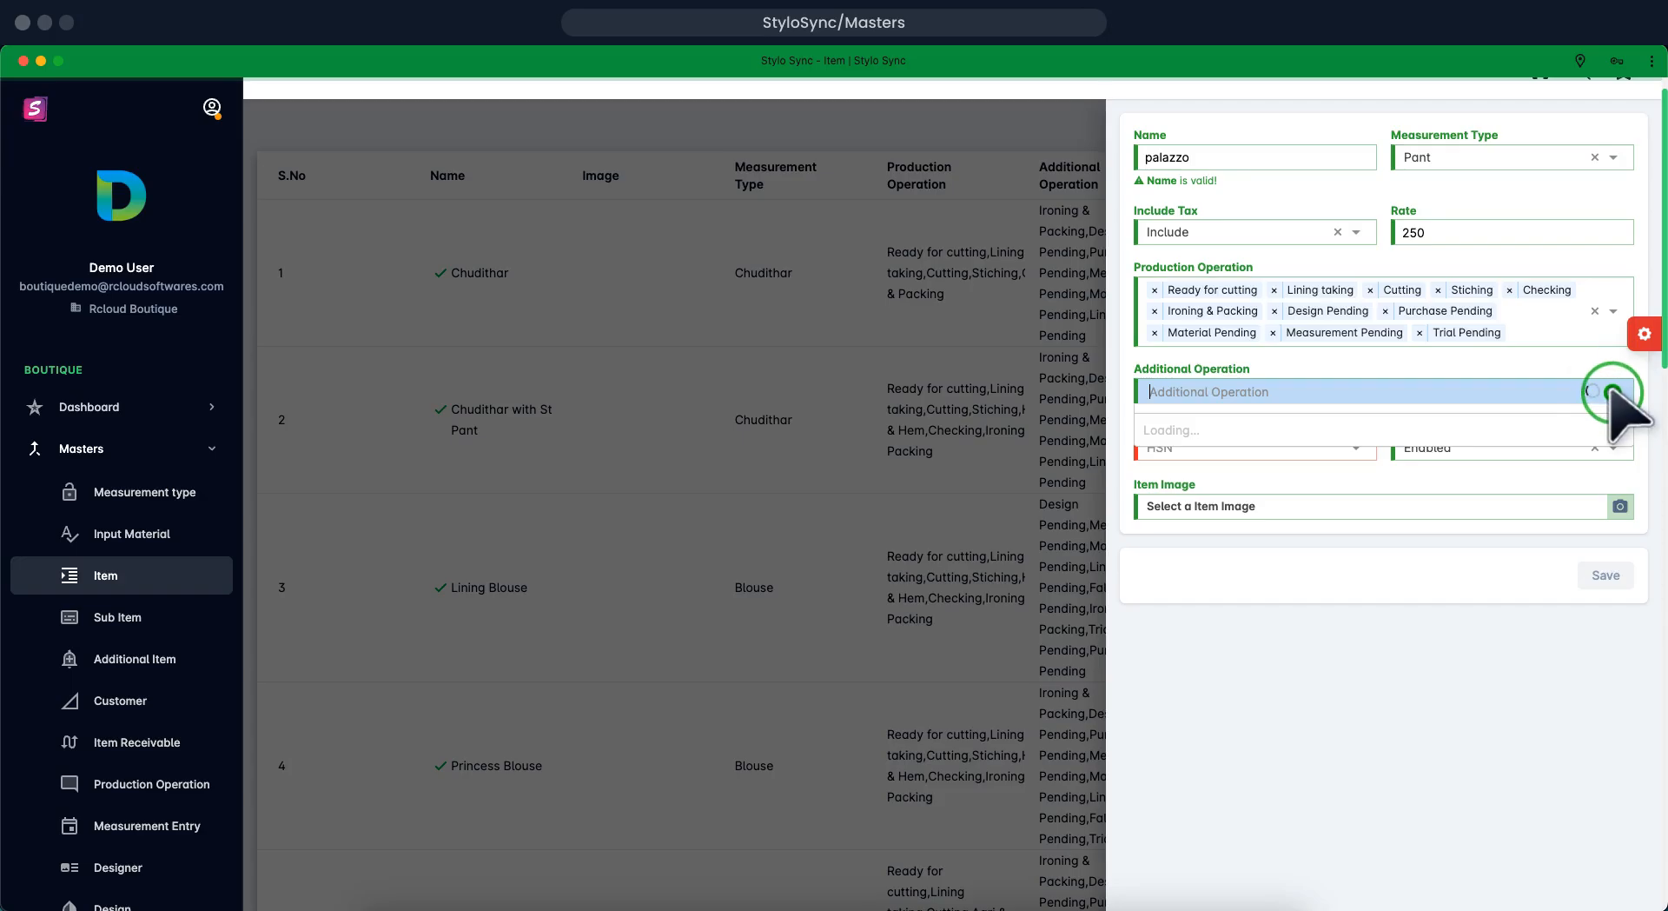
pyautogui.click(1390, 341)
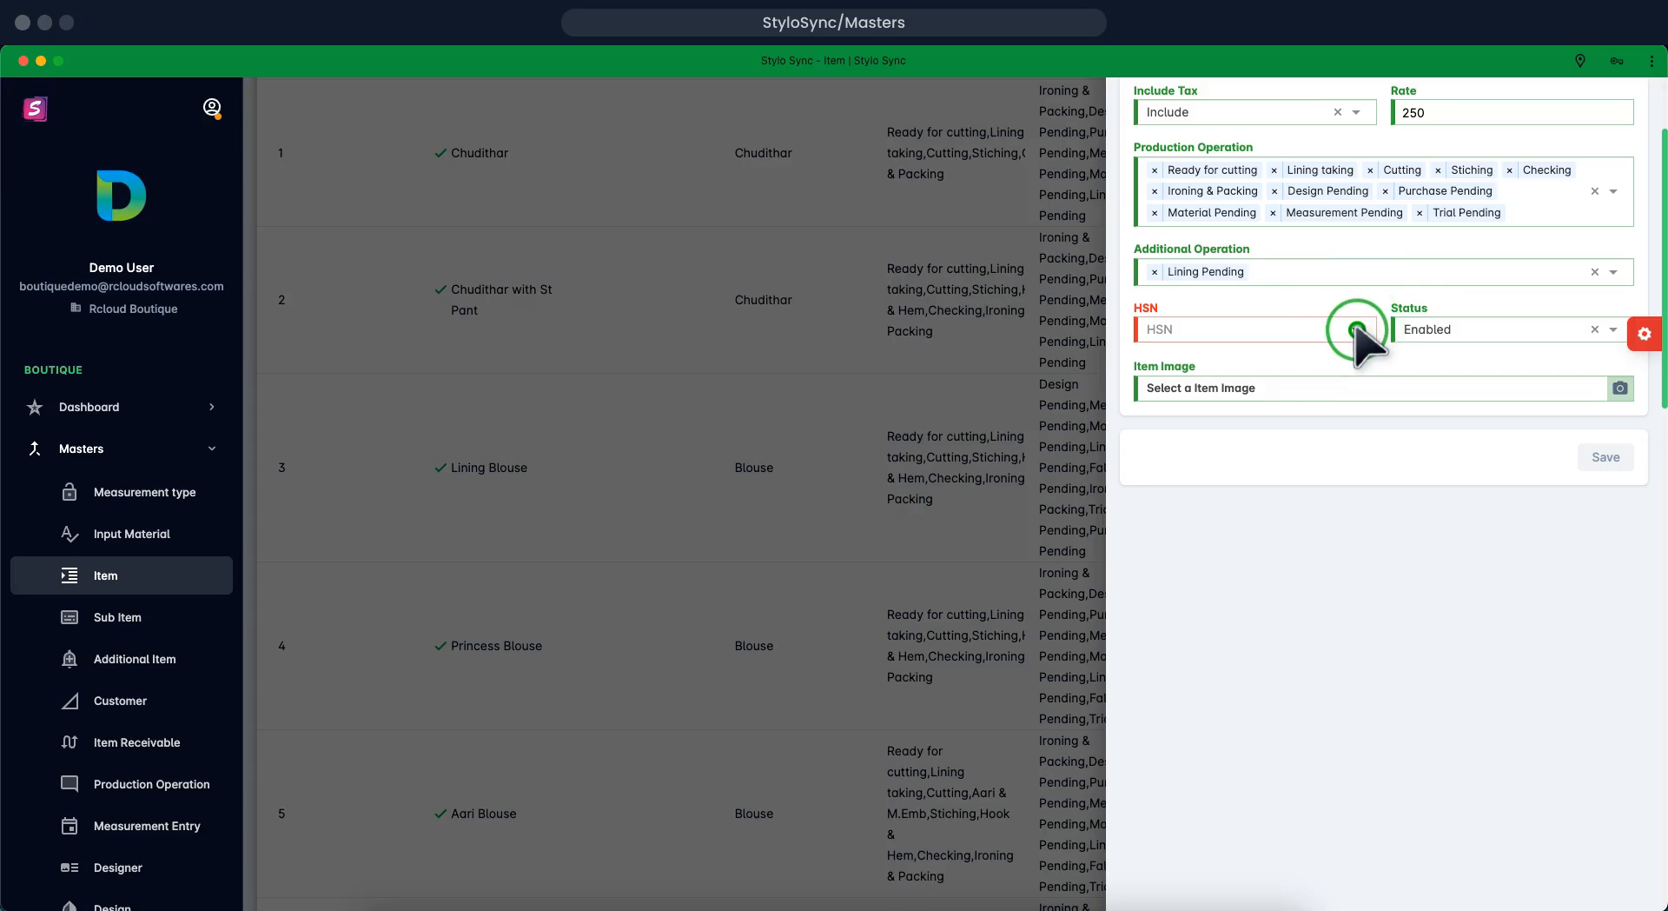
pyautogui.click(1357, 330)
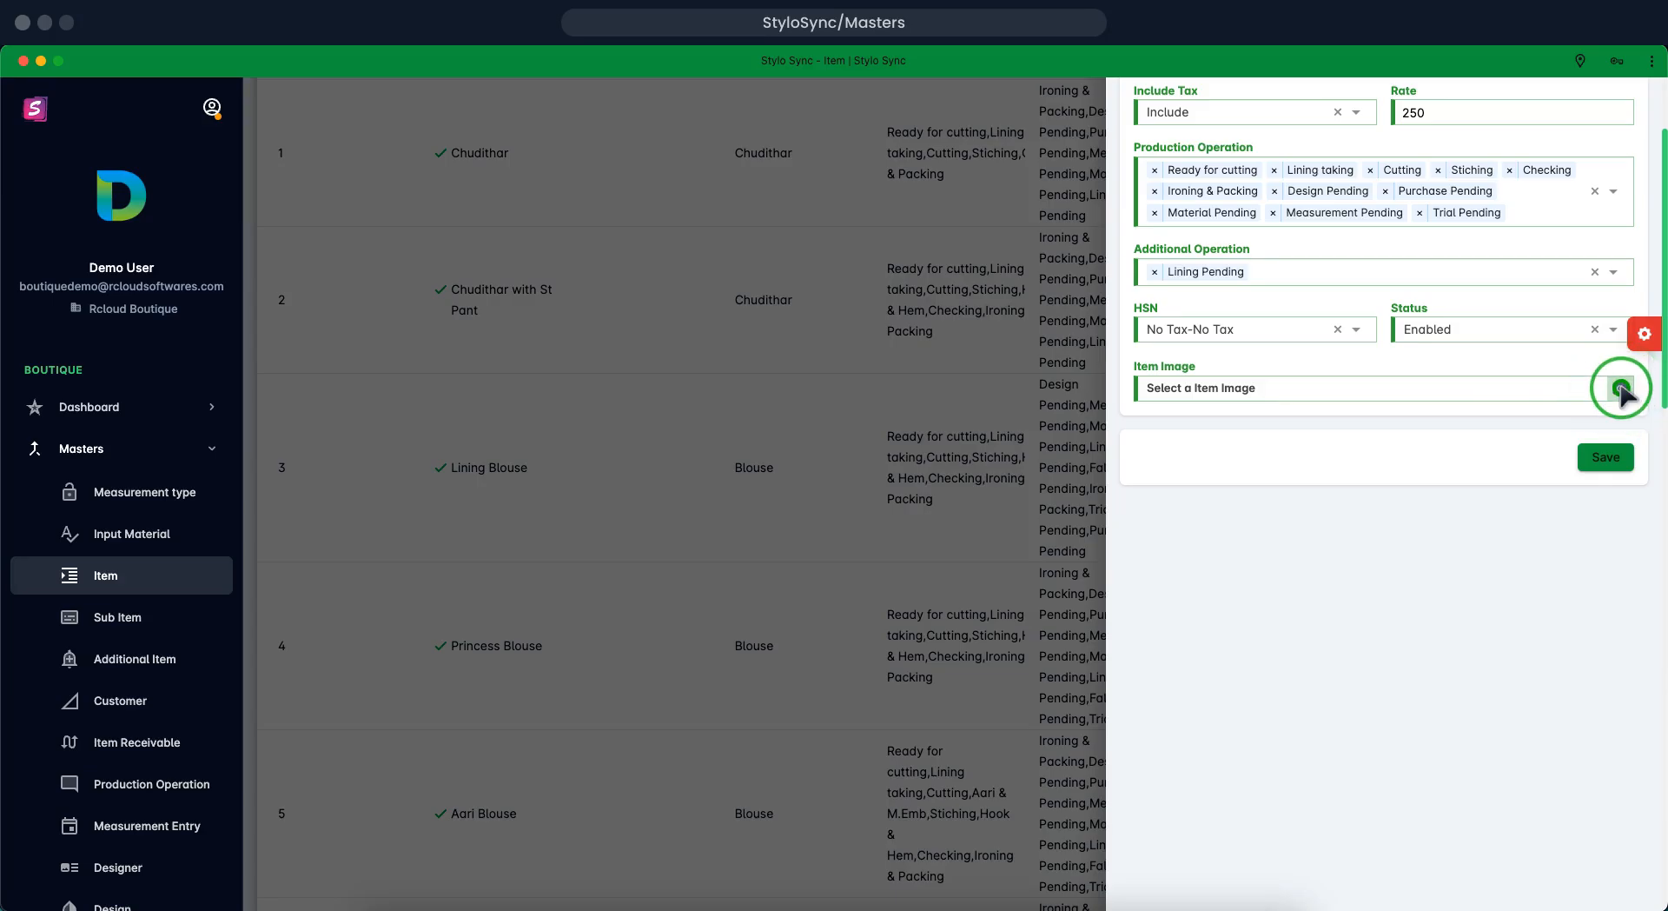
# Attach the photo of the green palazzo trousers as the item image and save the item
pyautogui.click(1622, 389)
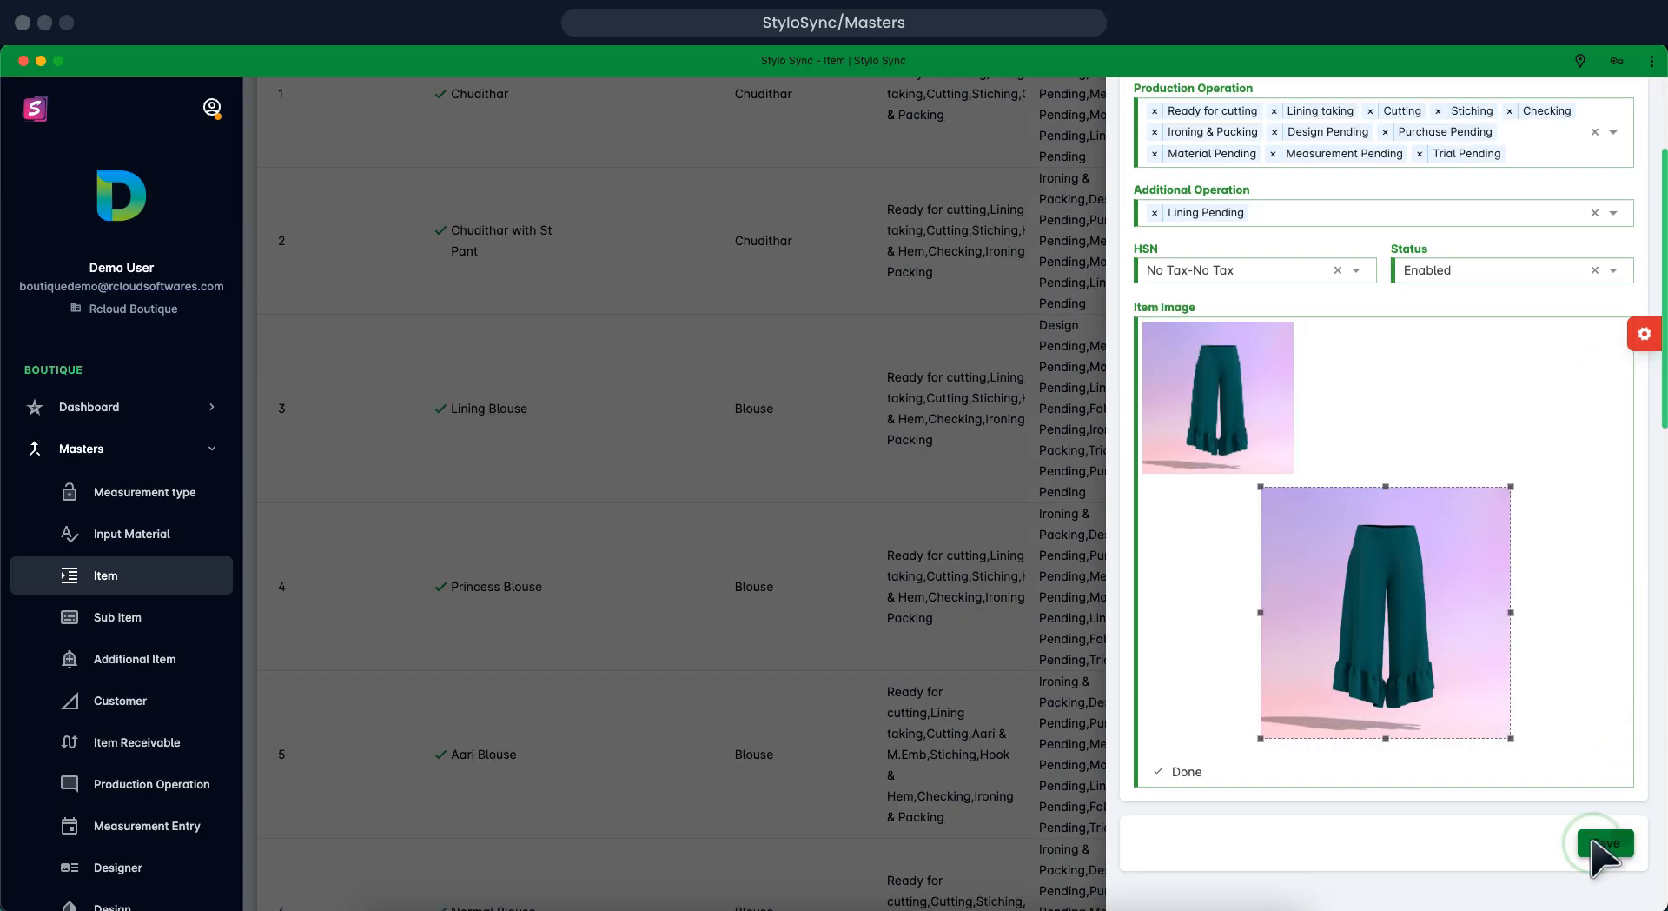
pyautogui.click(1593, 841)
pyautogui.click(1603, 843)
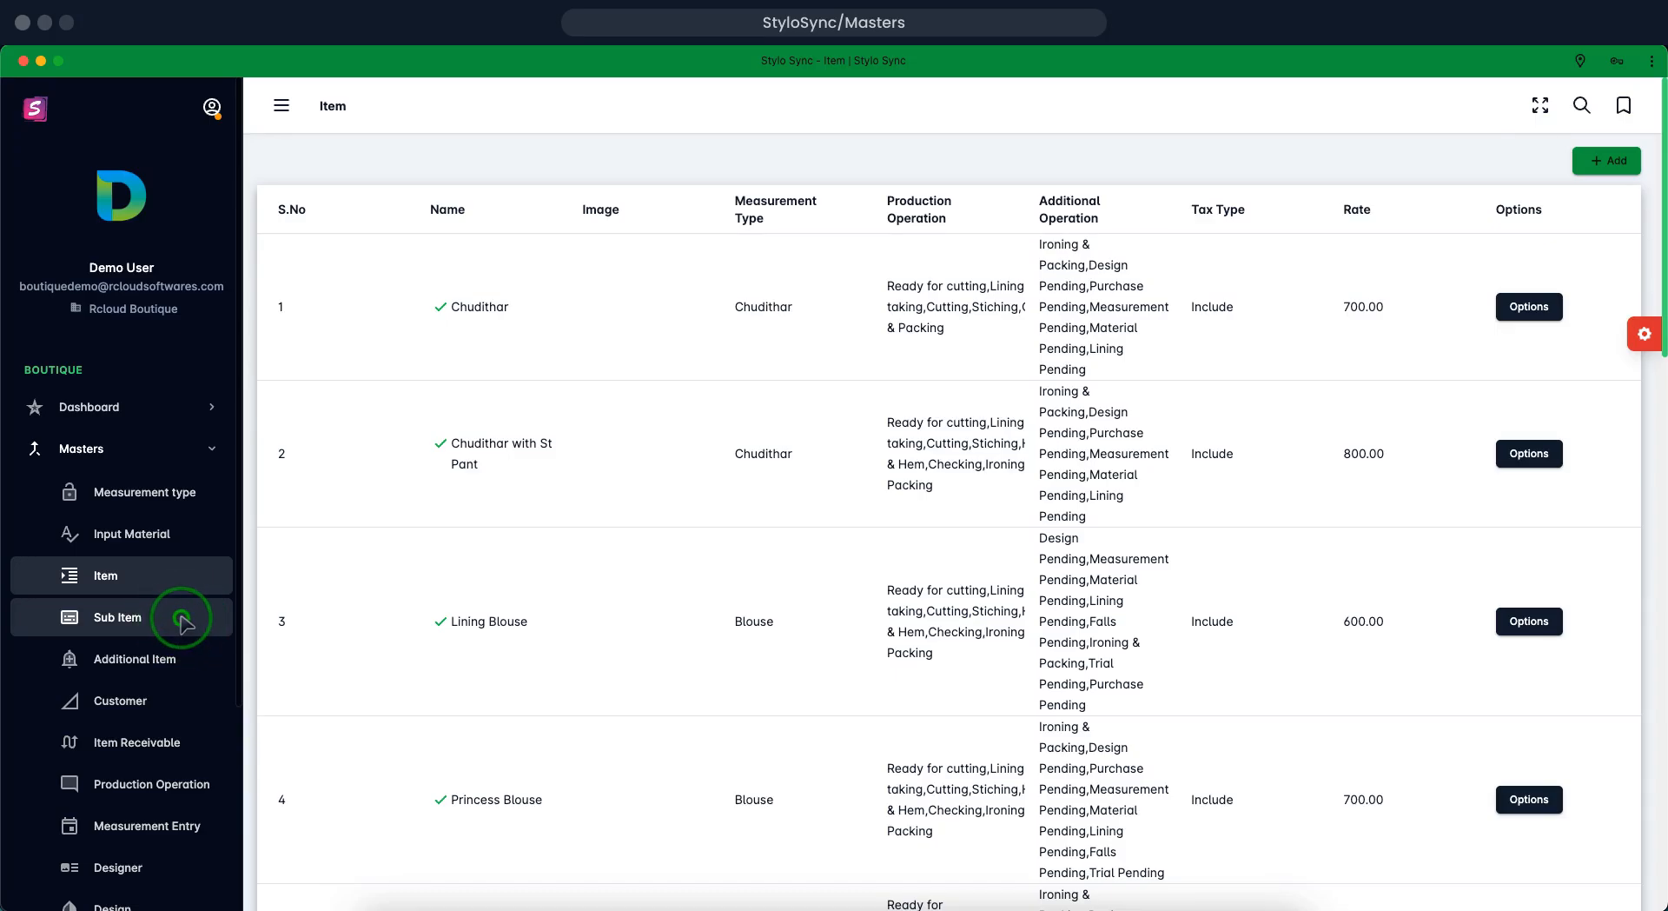
# Start a new entry in the Sub Item master named Border Lace with a quantity of 1.5
pyautogui.click(1603, 161)
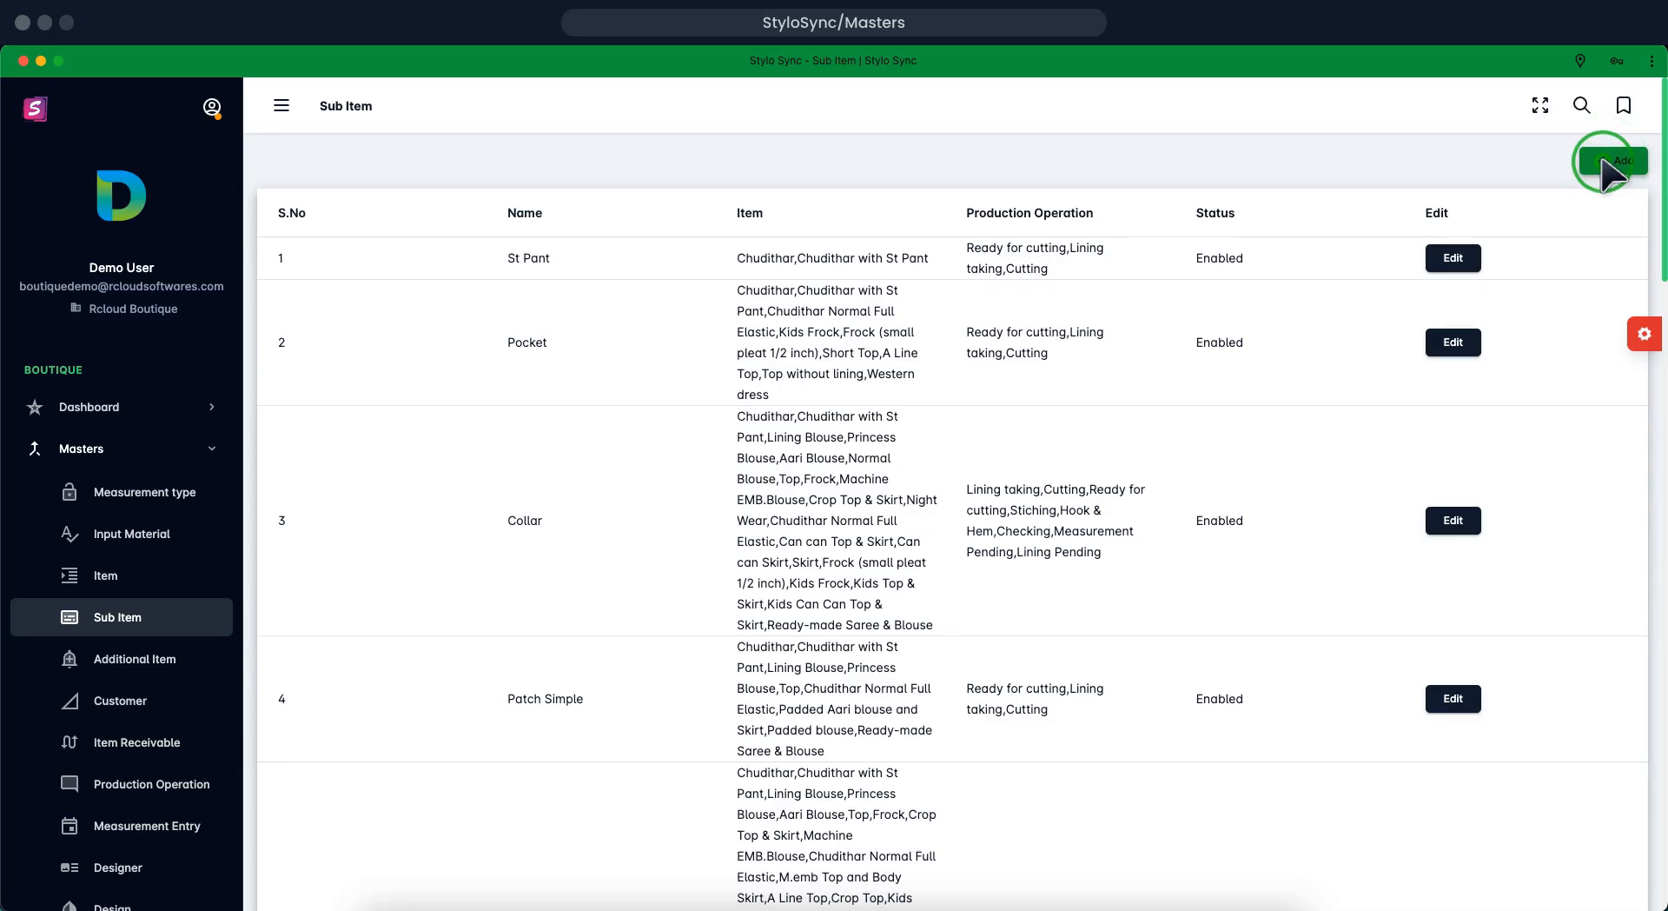
pyautogui.click(1604, 169)
pyautogui.click(1230, 192)
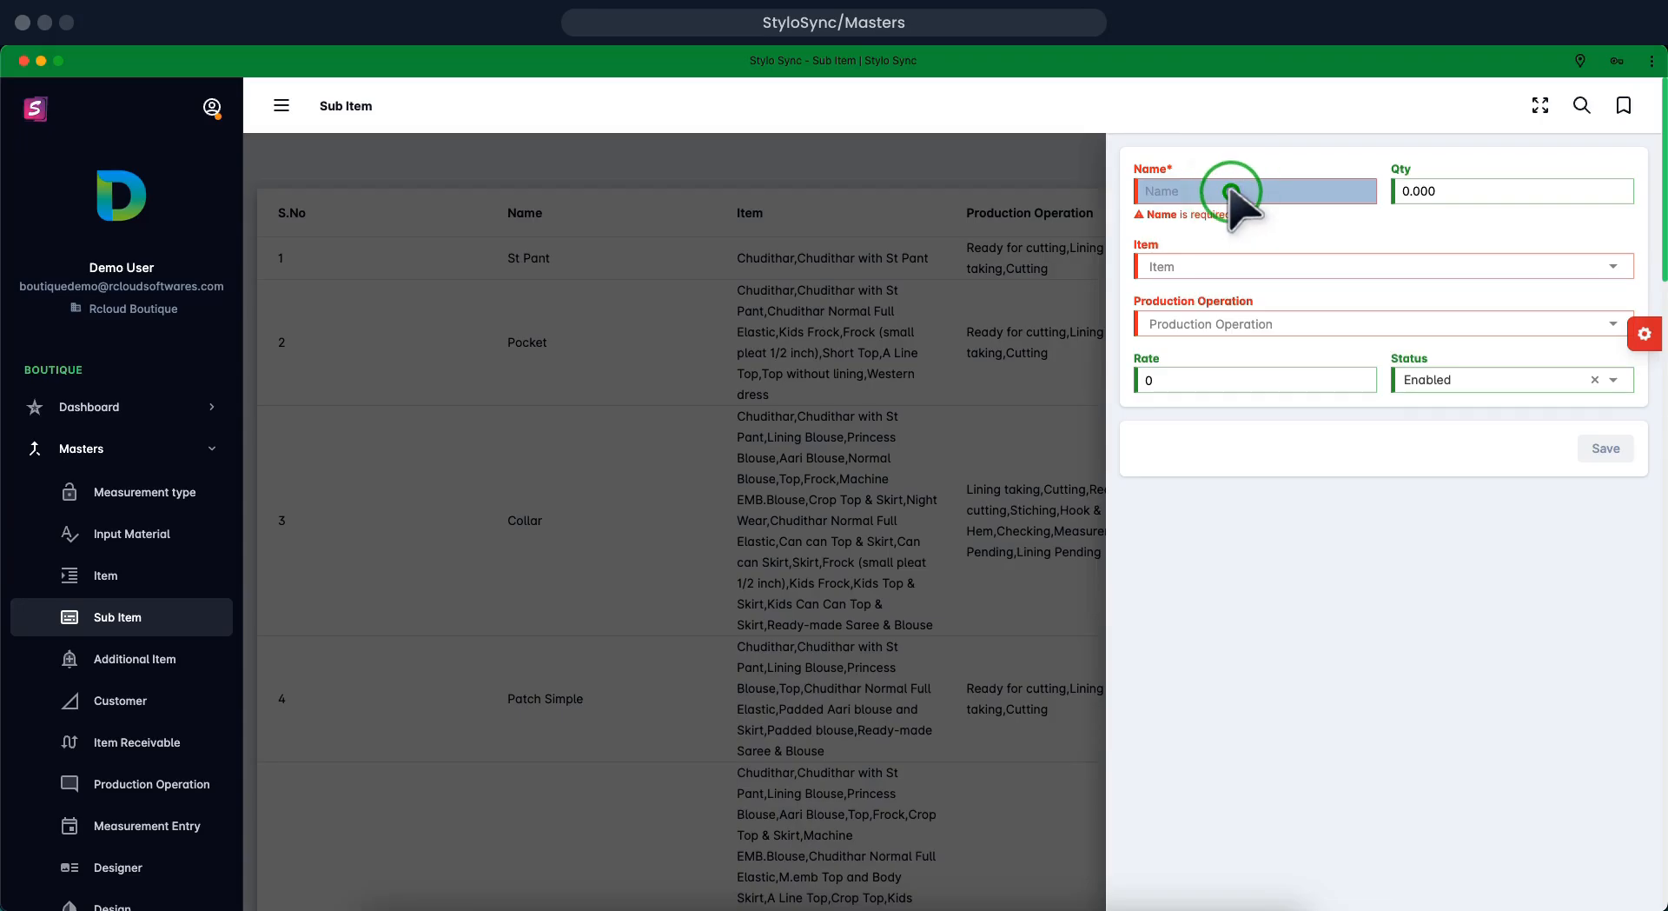
pyautogui.write('Border Lace')
pyautogui.click(1490, 192)
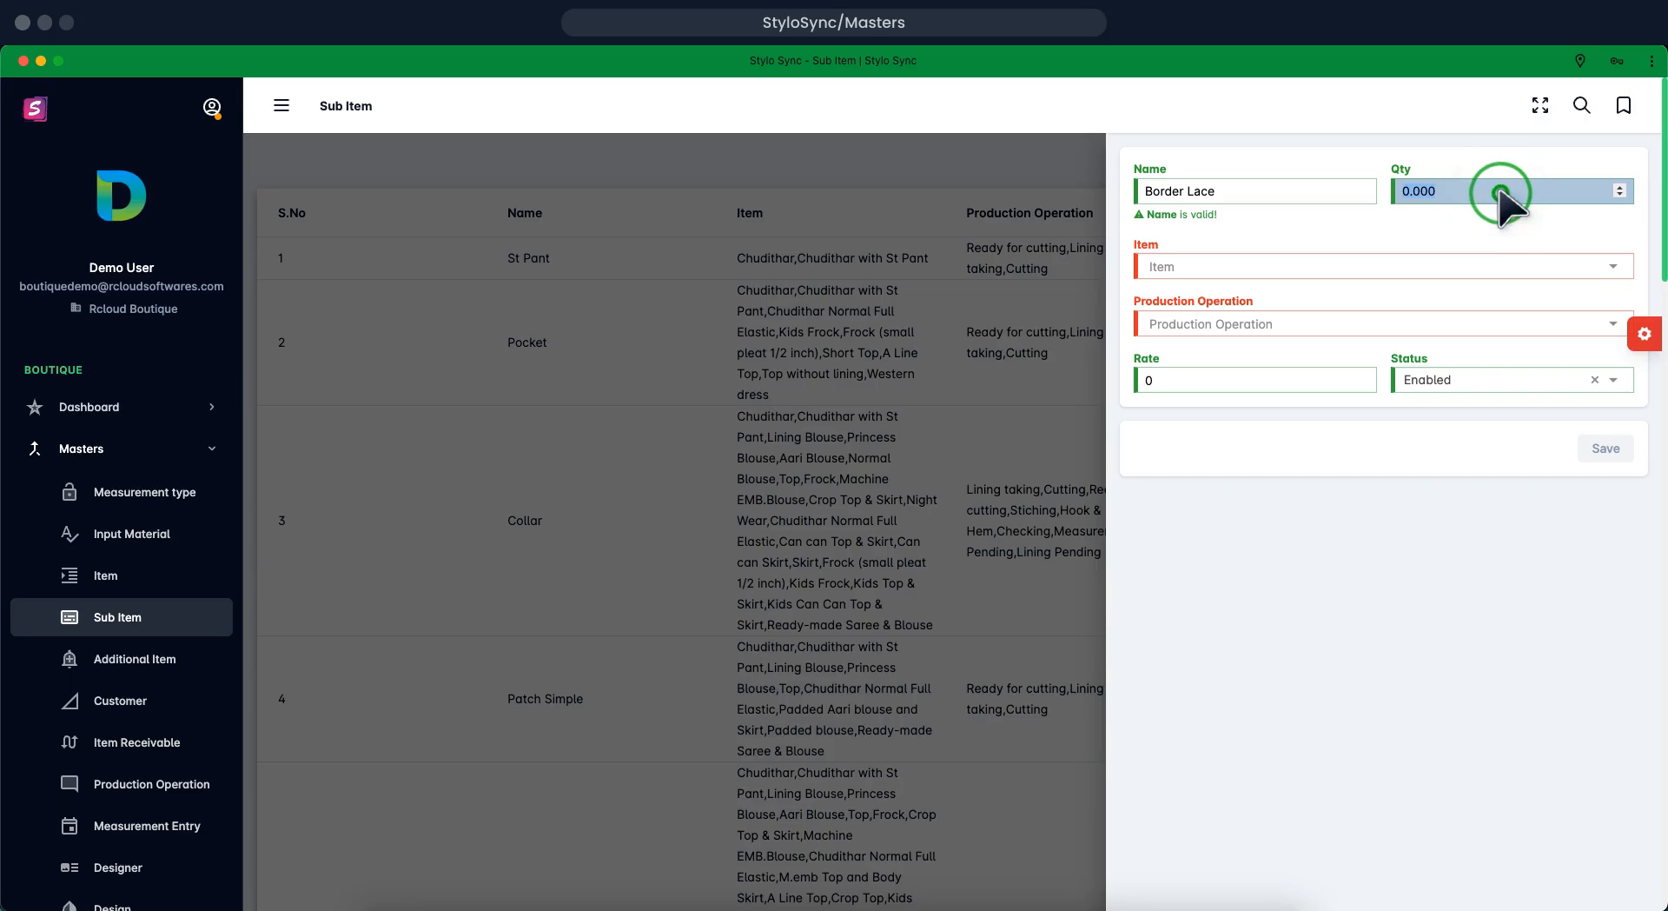
pyautogui.write('1.5')
pyautogui.press('Tab')
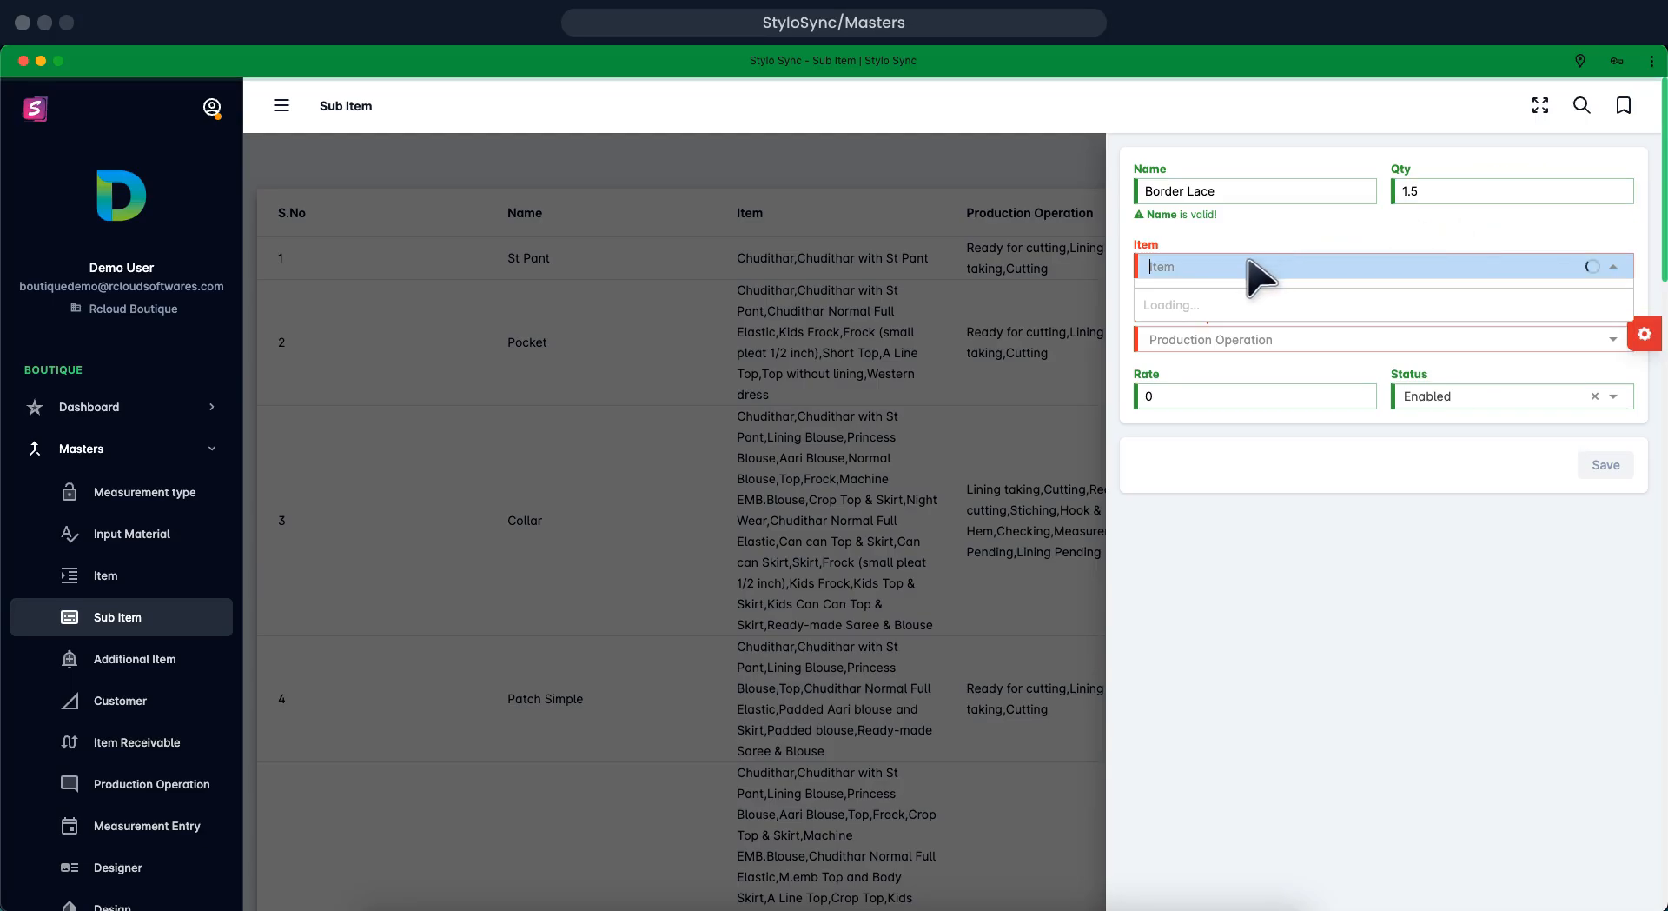
# Assign the palazzo item and seven production operations from Cutting to Material Pending, set the rate to 70, and save the sub item
pyautogui.click(1210, 267)
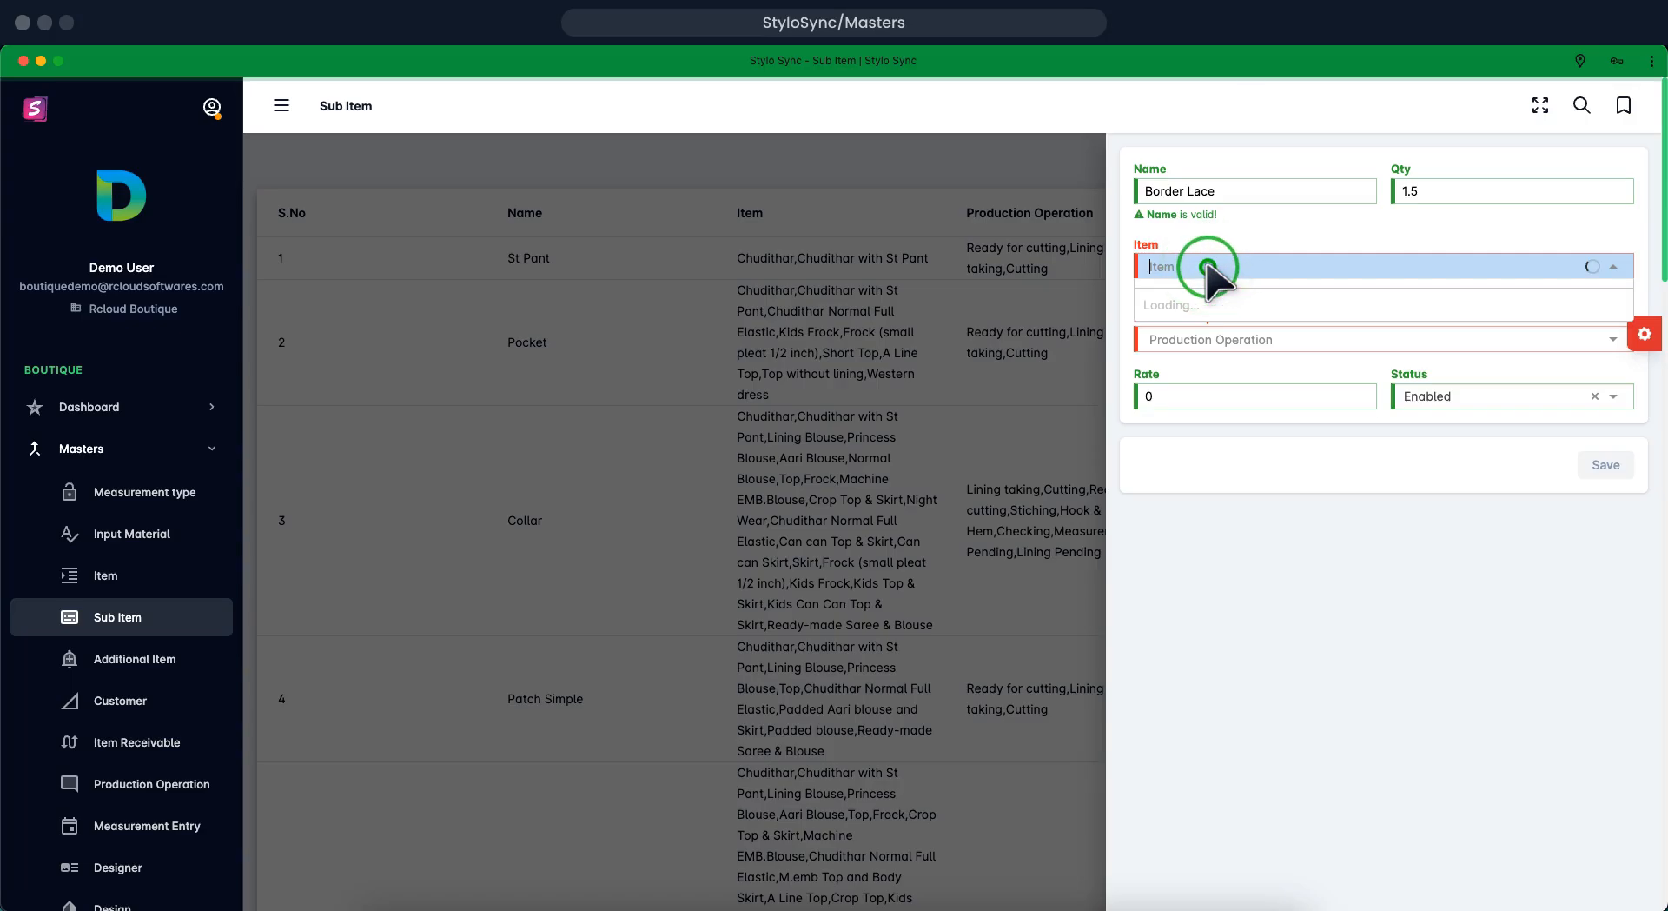
pyautogui.click(1541, 321)
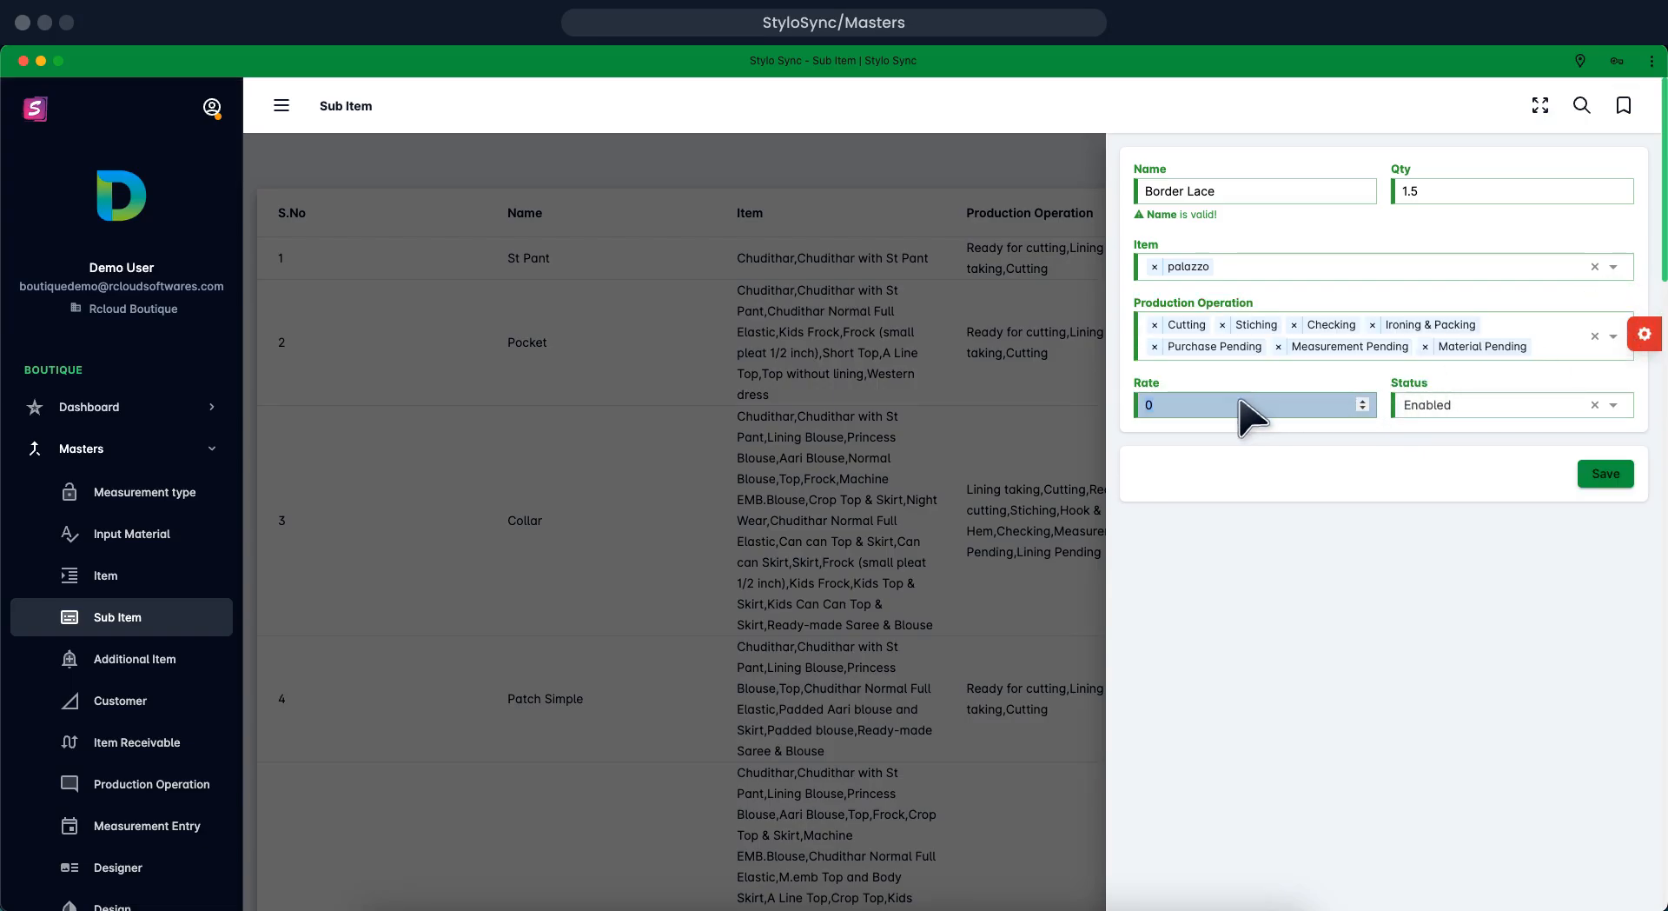
pyautogui.click(1221, 404)
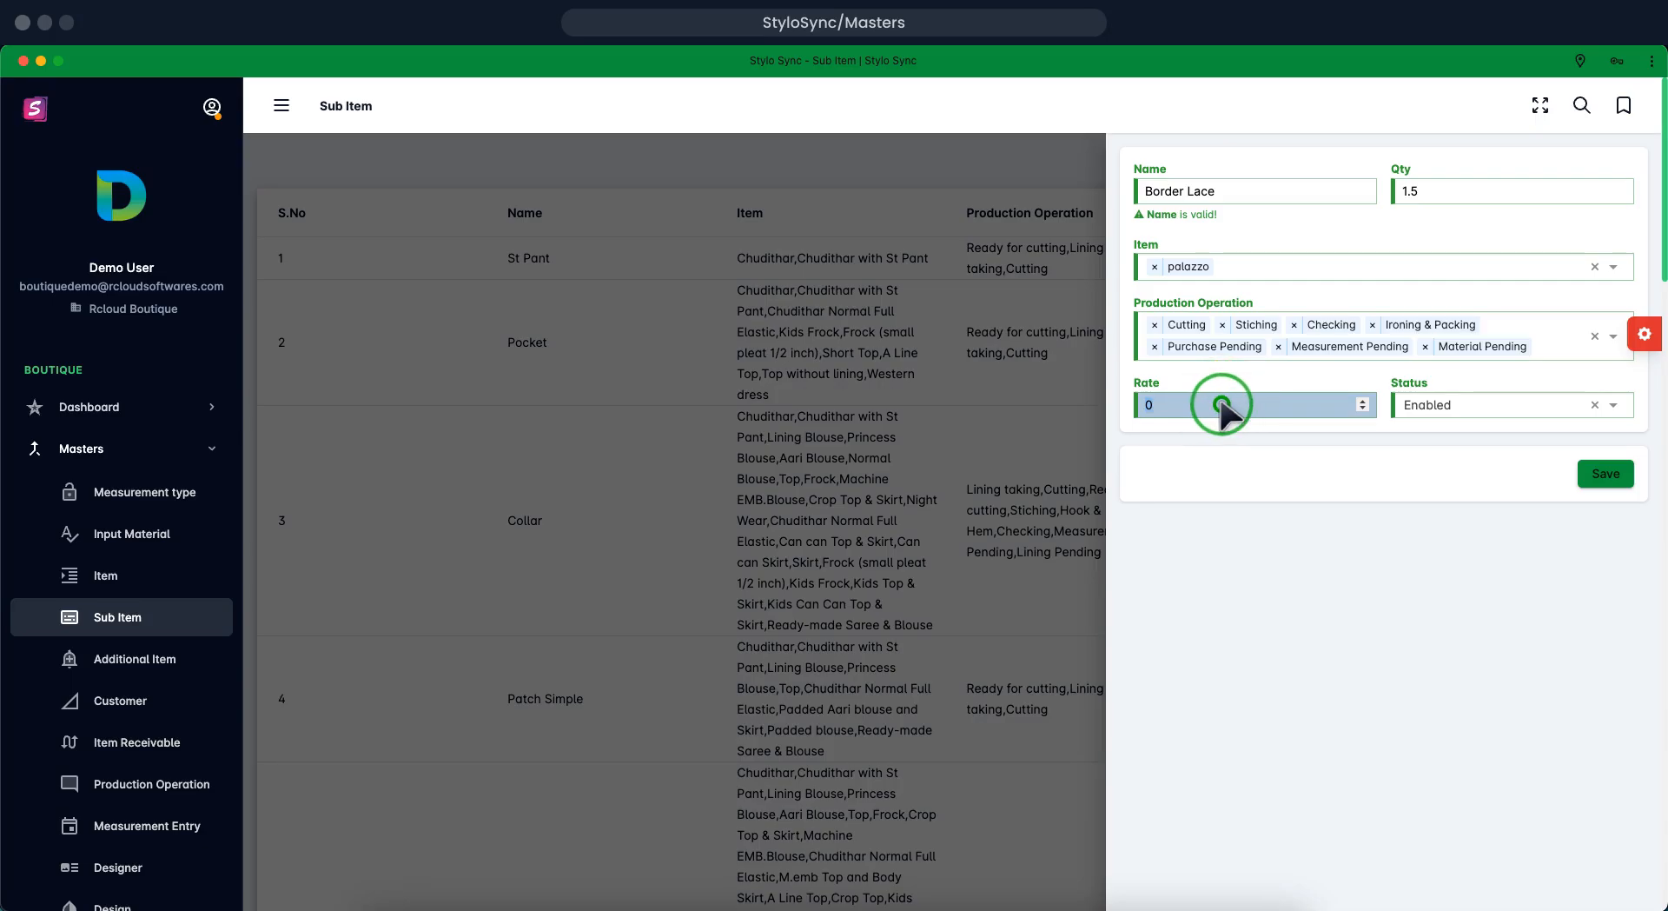
pyautogui.write('70')
pyautogui.click(1594, 474)
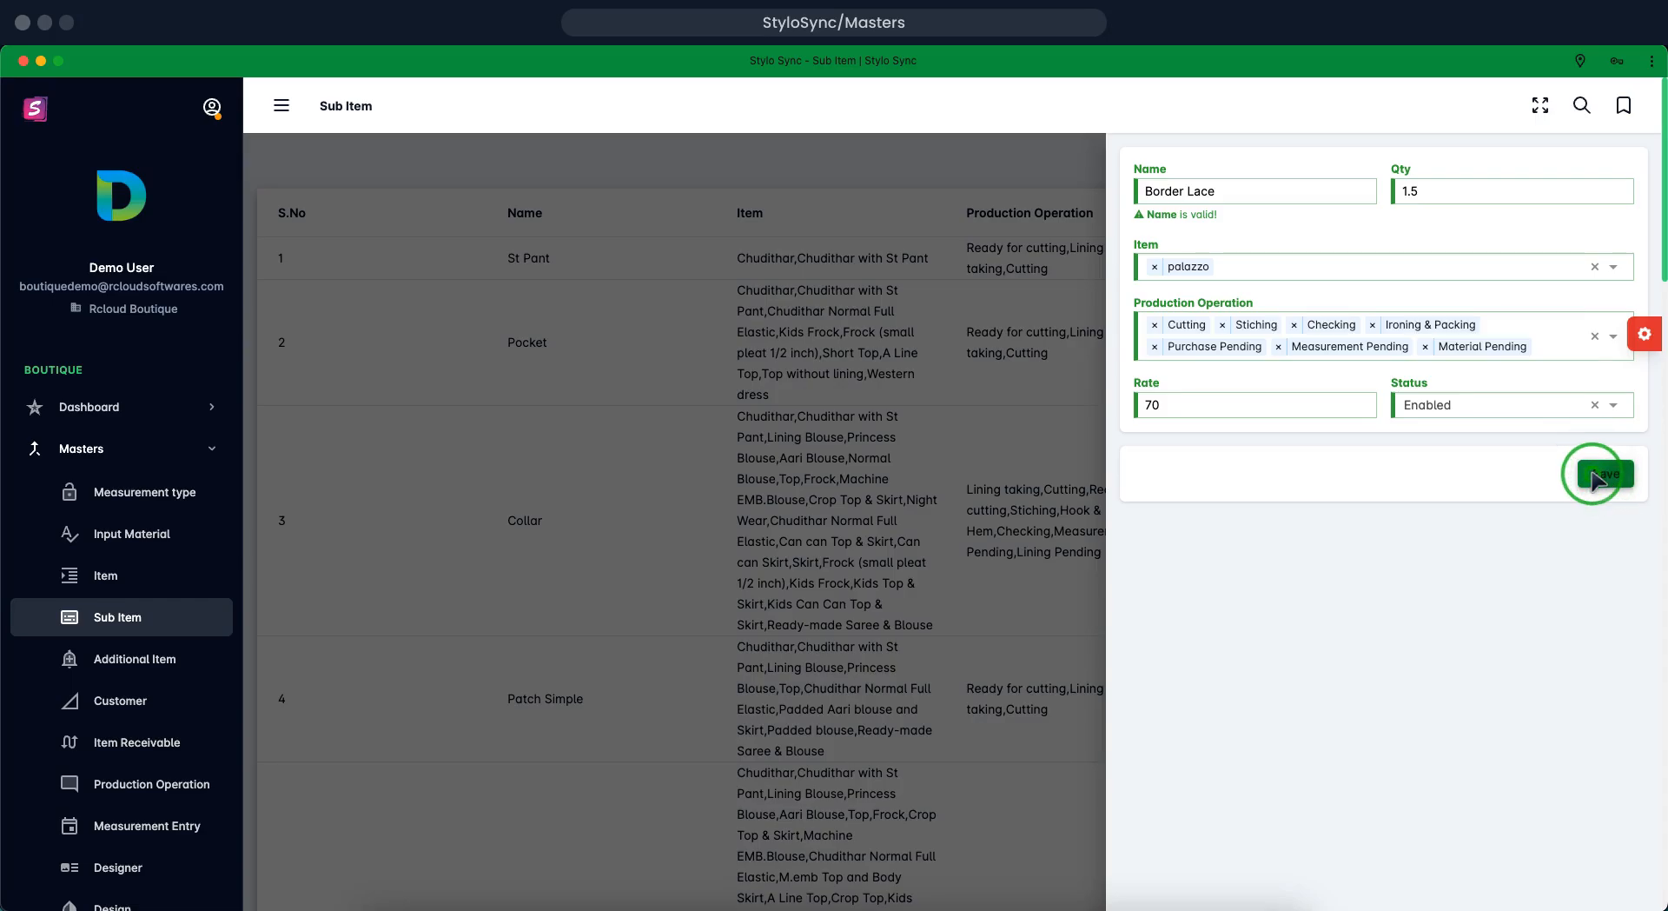
pyautogui.click(1597, 478)
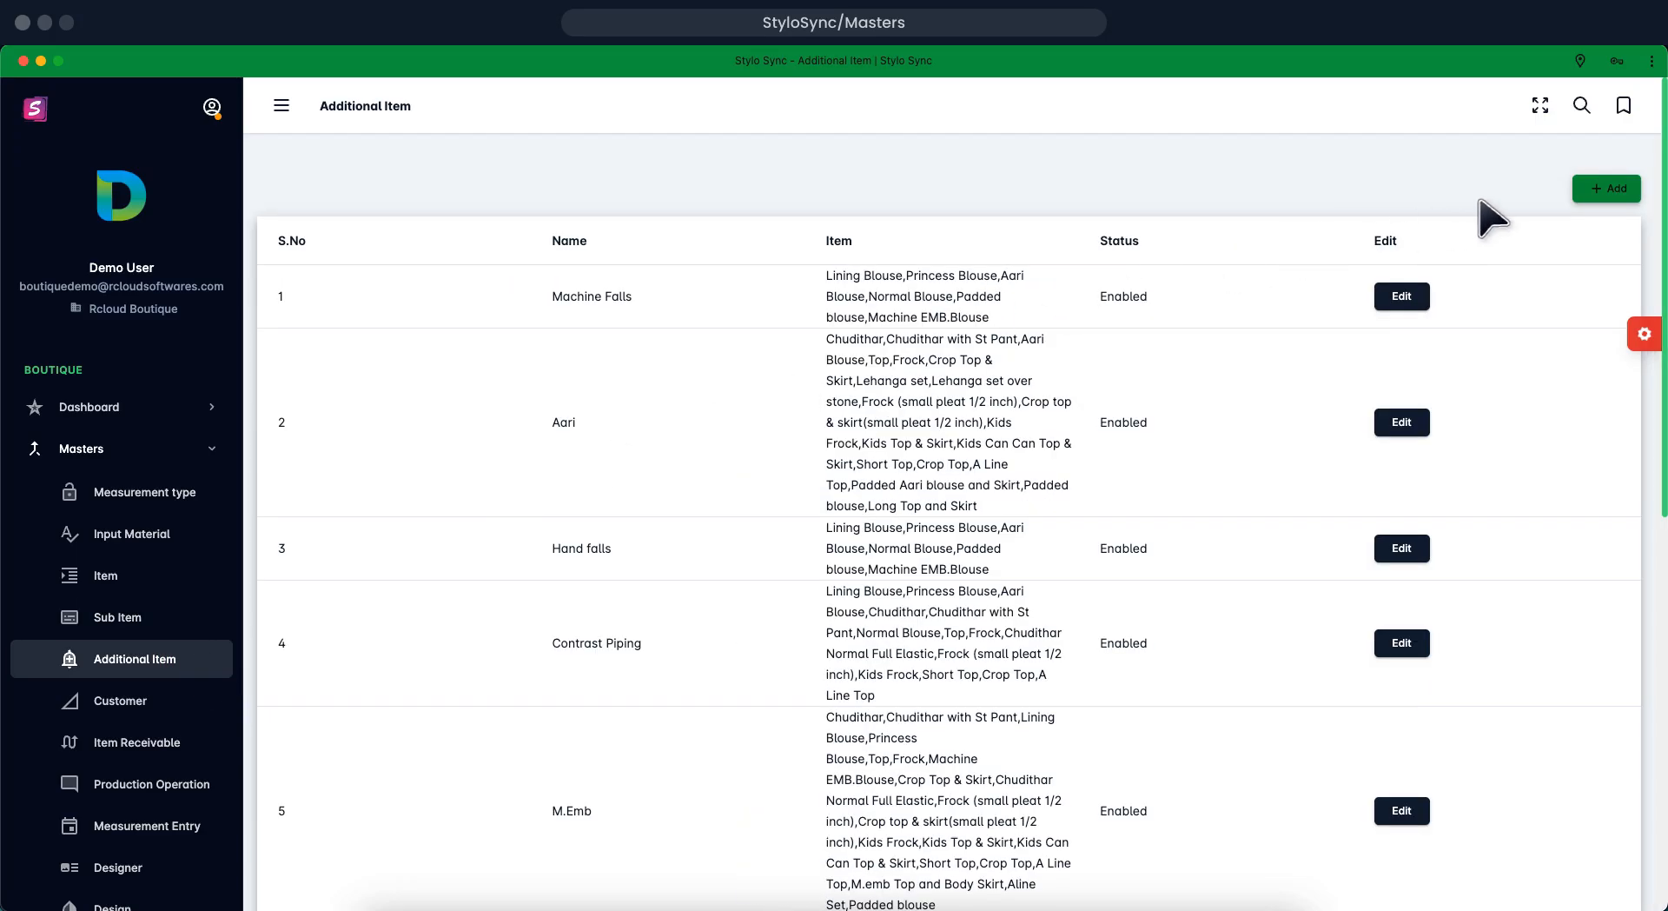
# Add an additional item named Draw Card, link it to the palazzo item, and save it
pyautogui.click(1599, 189)
pyautogui.click(1597, 189)
pyautogui.click(1597, 188)
pyautogui.click(1597, 189)
pyautogui.click(1597, 189)
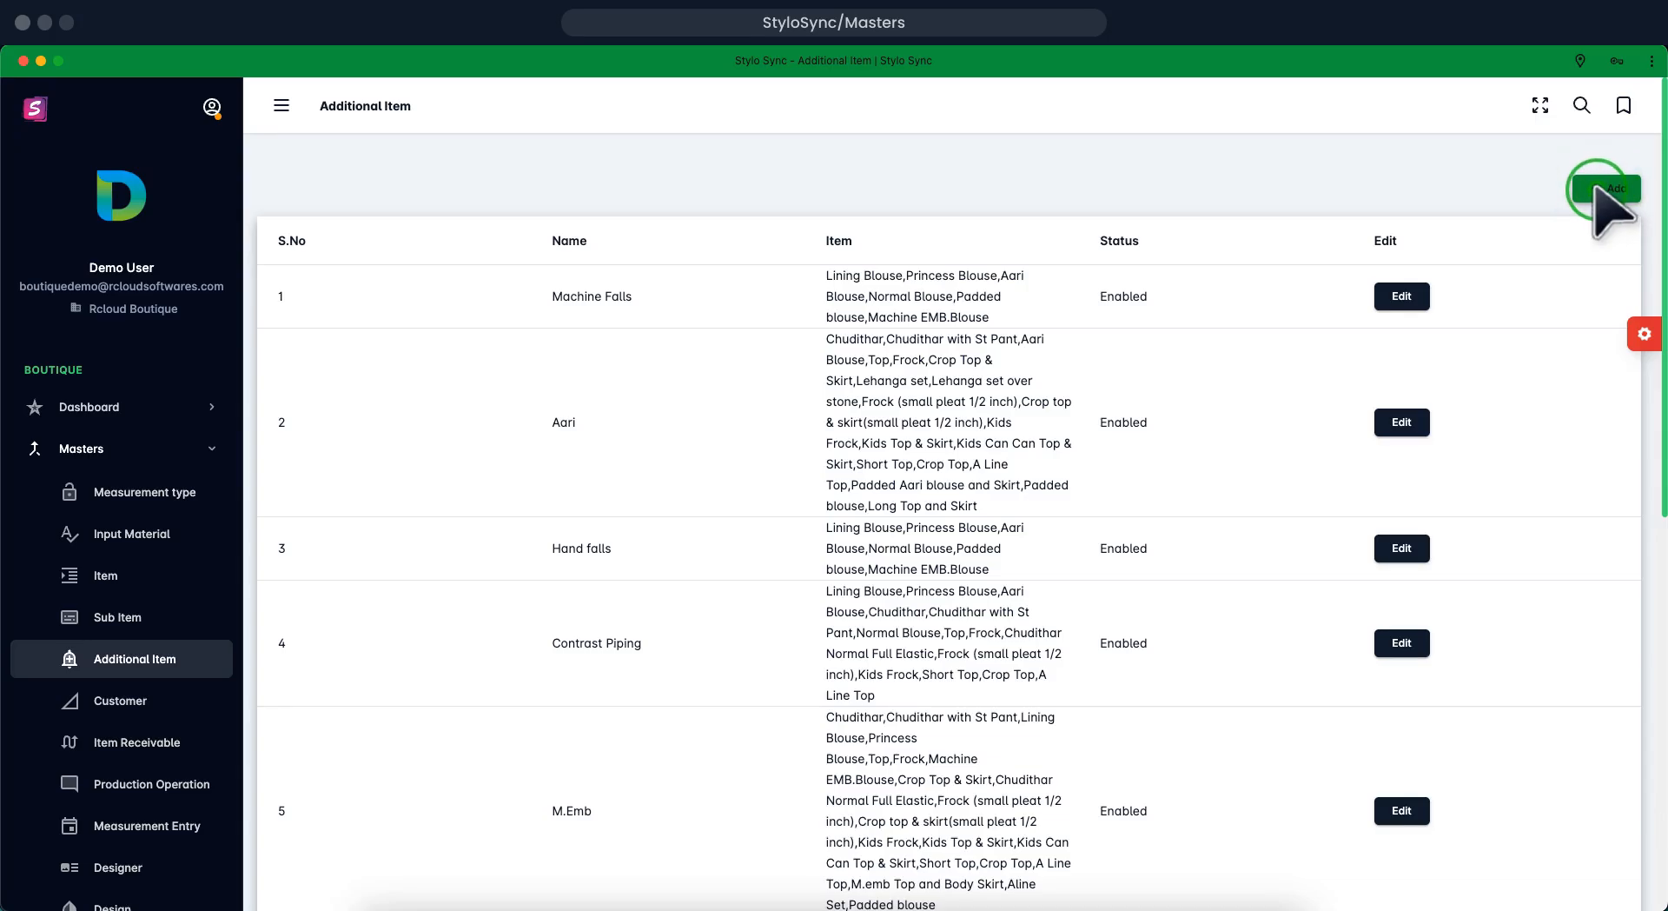
pyautogui.click(814, 412)
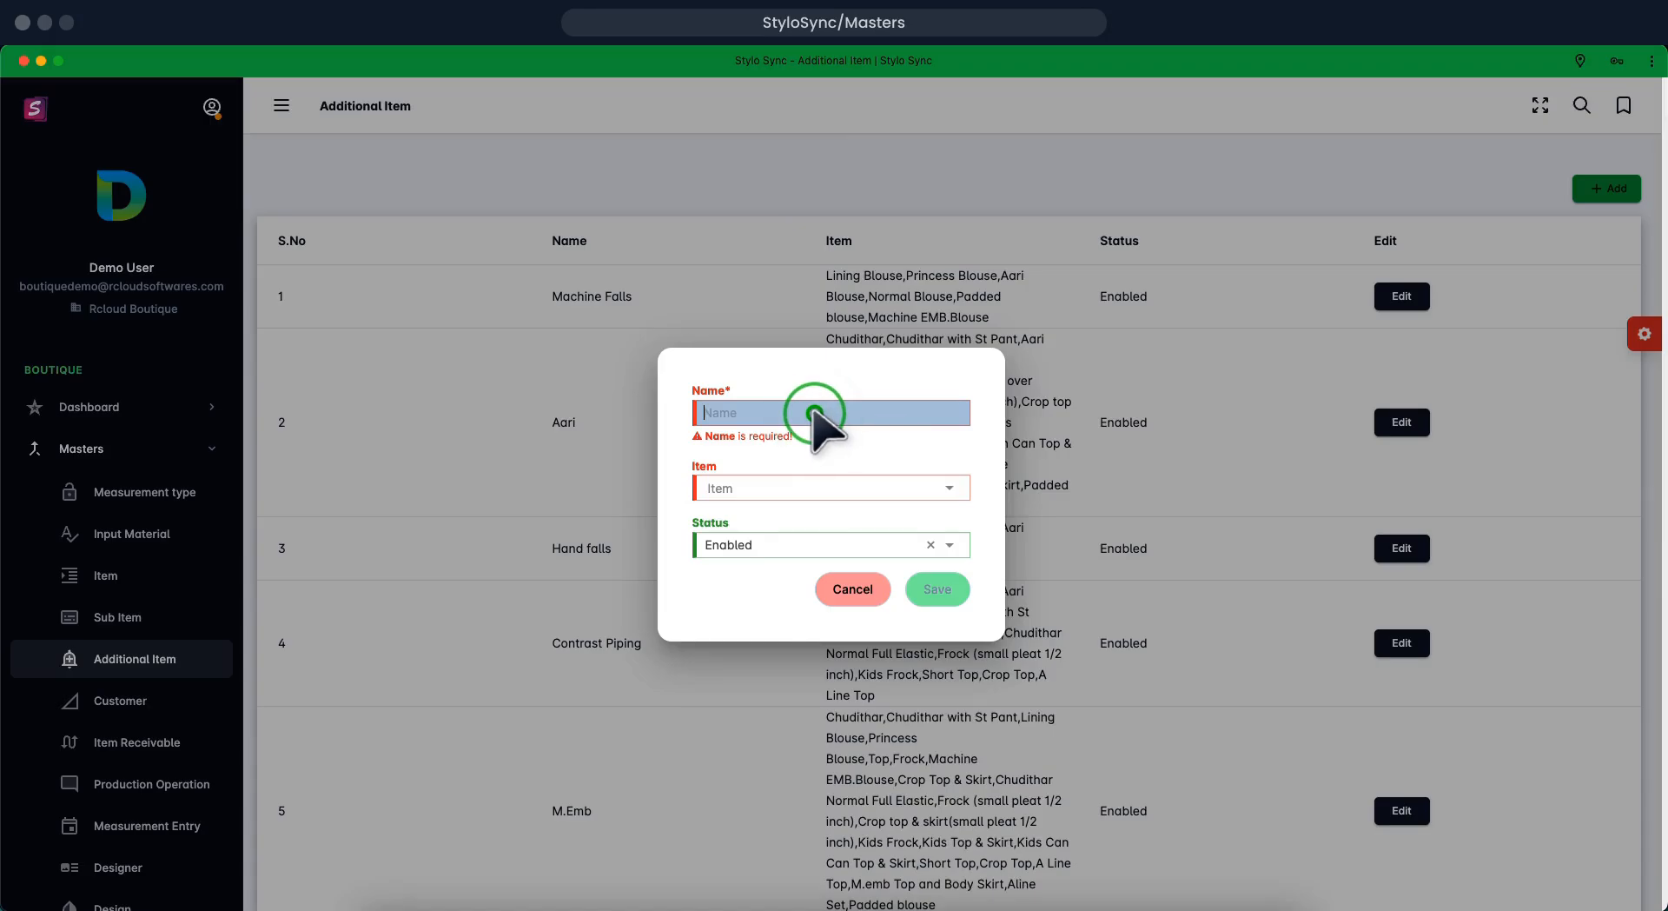
pyautogui.write('Draw Card')
pyautogui.click(843, 487)
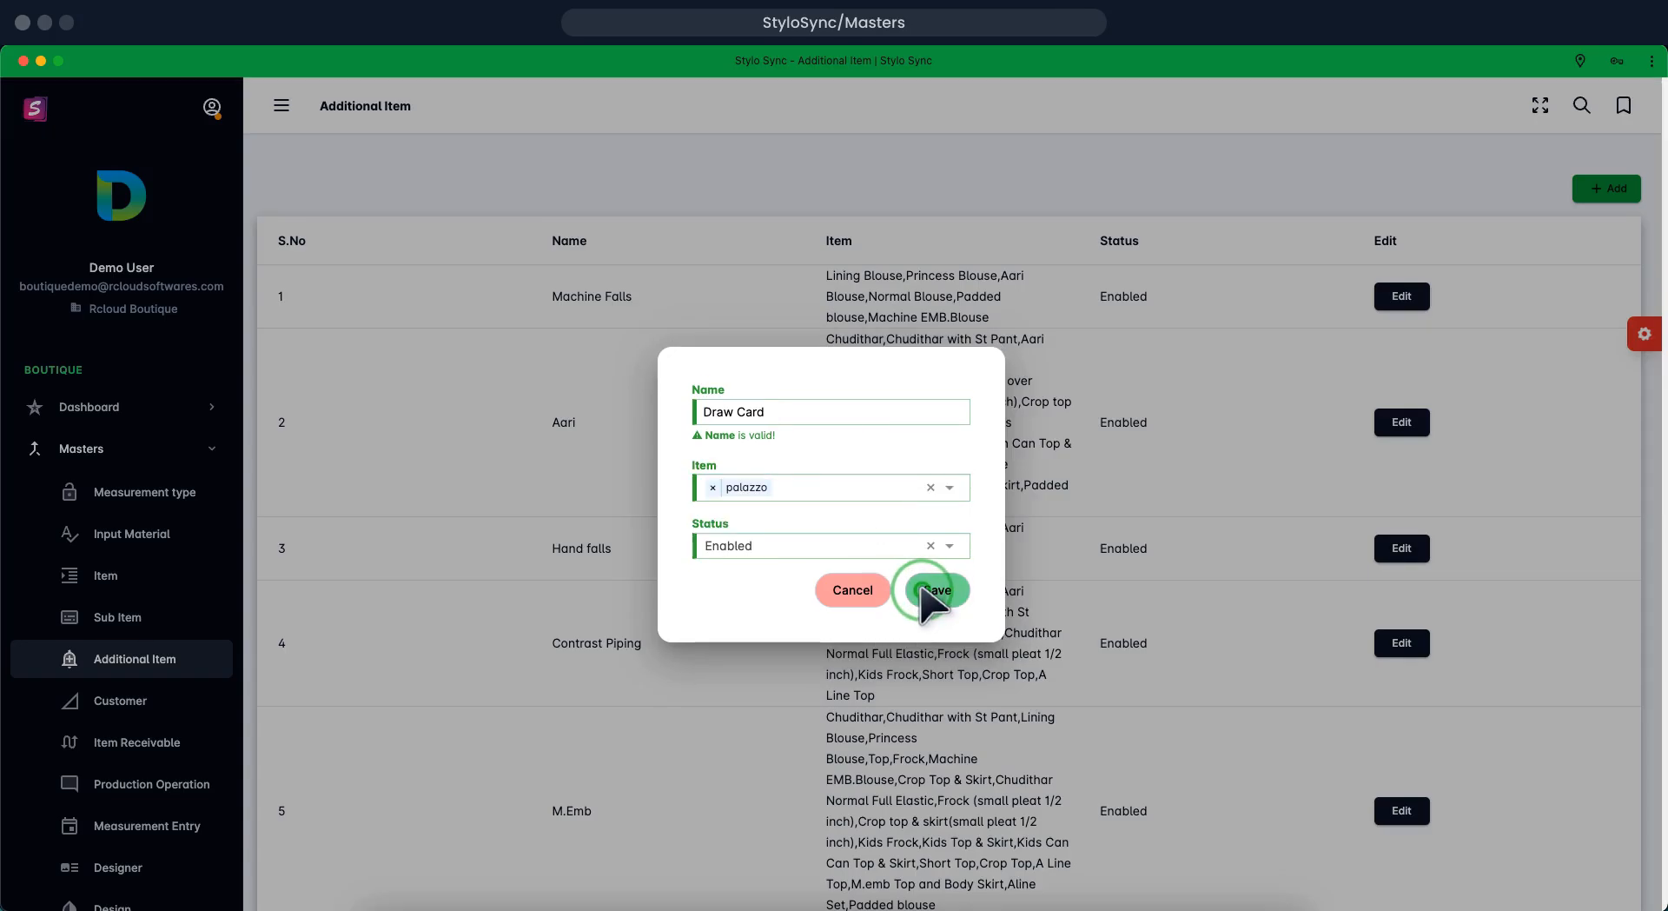
pyautogui.click(923, 589)
pyautogui.click(923, 589)
pyautogui.click(923, 590)
pyautogui.click(922, 589)
pyautogui.click(923, 589)
pyautogui.click(923, 589)
pyautogui.click(923, 589)
pyautogui.click(923, 589)
pyautogui.click(923, 589)
pyautogui.click(923, 589)
pyautogui.click(923, 589)
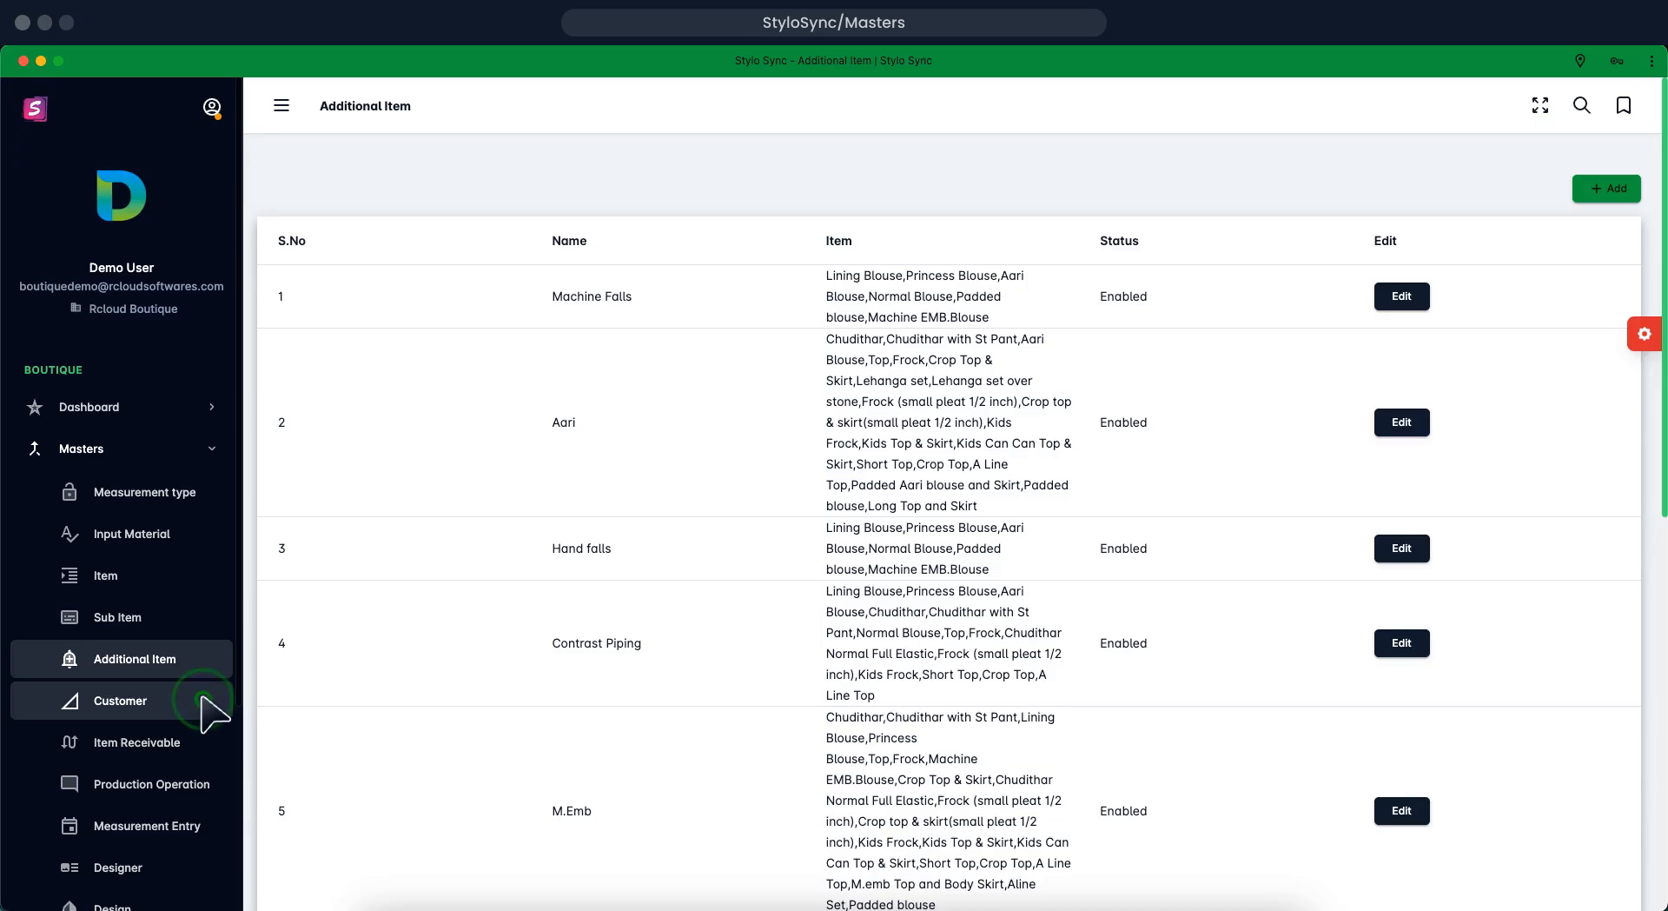
# Open the Customer master list
pyautogui.click(202, 699)
pyautogui.click(202, 698)
pyautogui.click(203, 698)
pyautogui.click(203, 699)
pyautogui.click(202, 699)
pyautogui.click(203, 698)
pyautogui.click(203, 697)
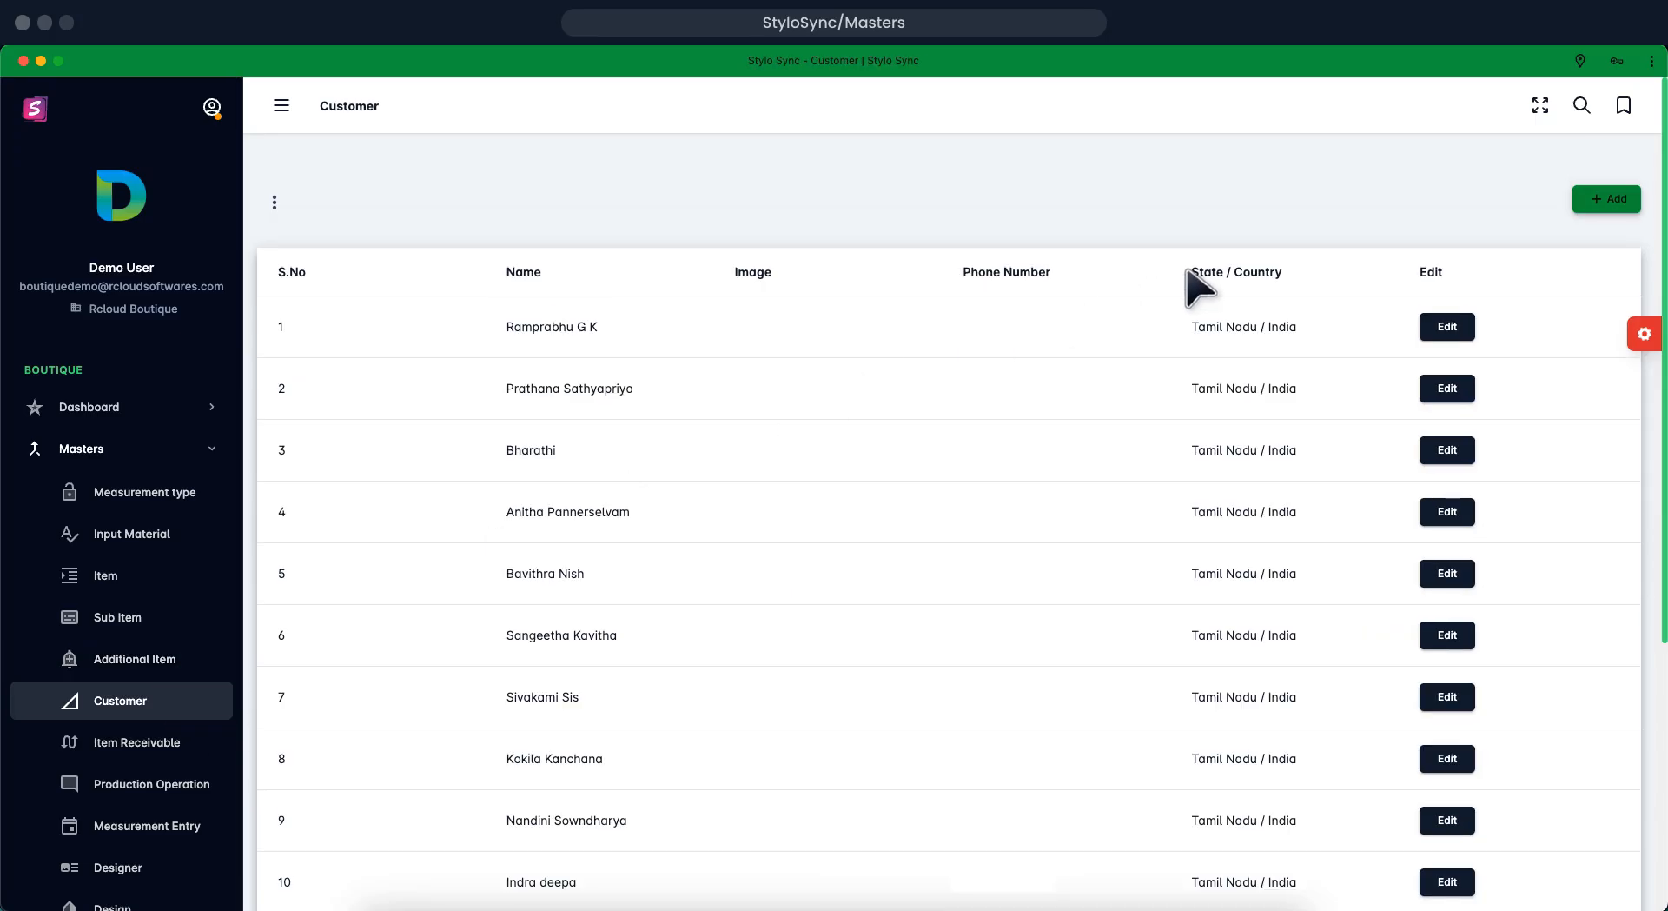
# Add a customer record with the customer's name and primary phone number, keeping India and Tamil Nadu, and save it
pyautogui.click(1597, 199)
pyautogui.click(374, 427)
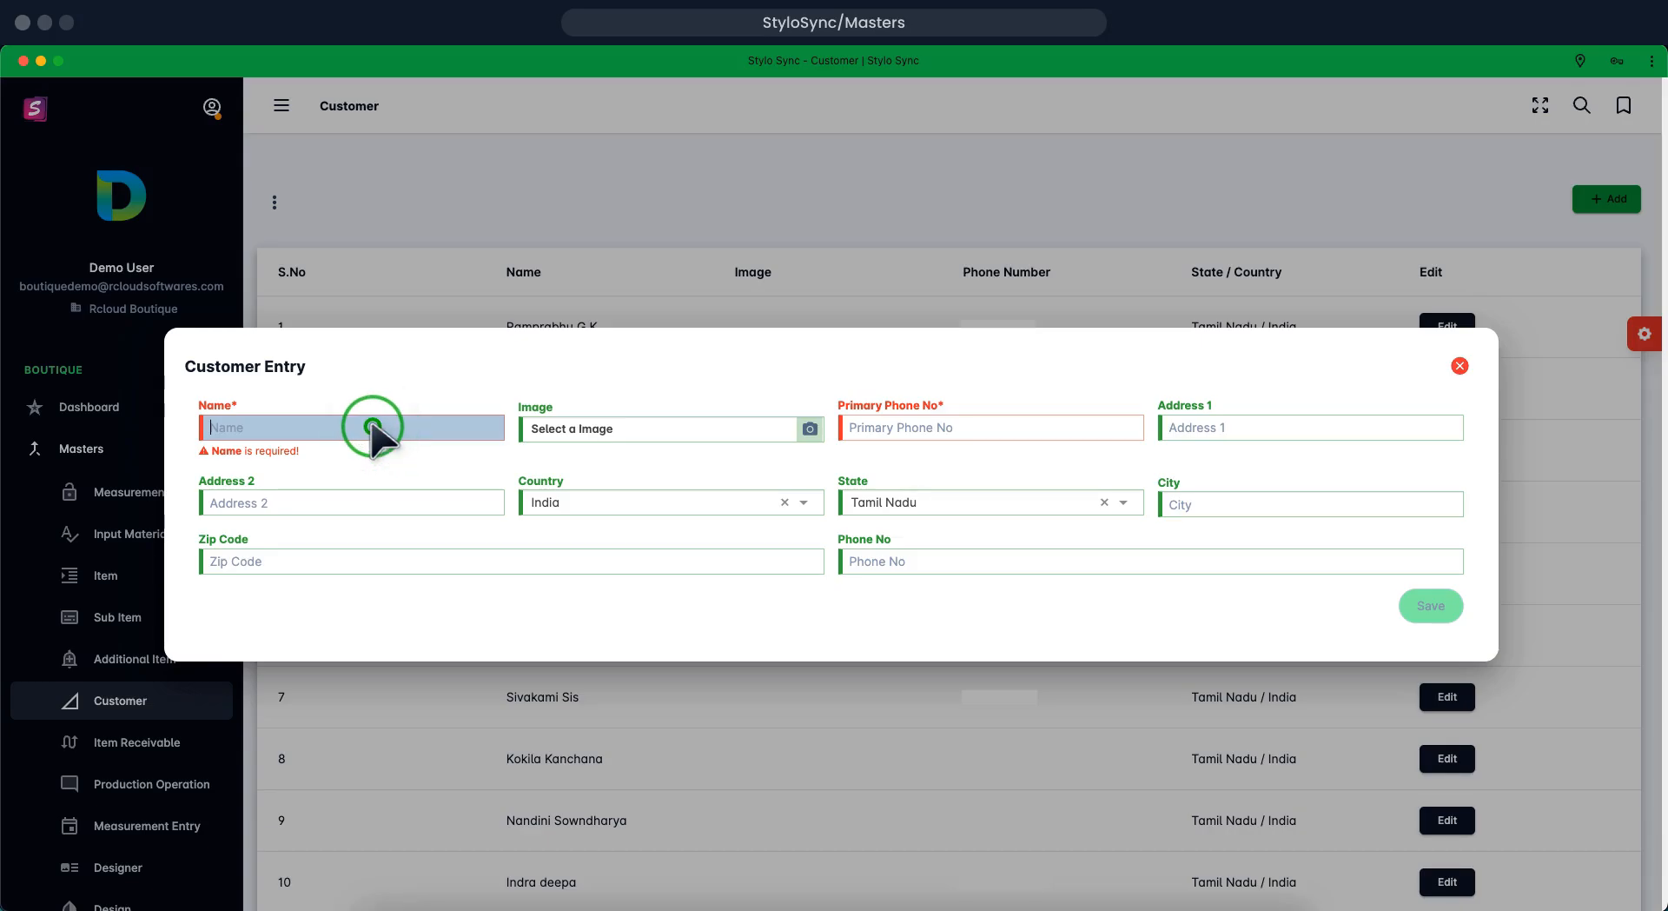
pyautogui.write('Stylo Sync Order-001')
pyautogui.press('Tab')
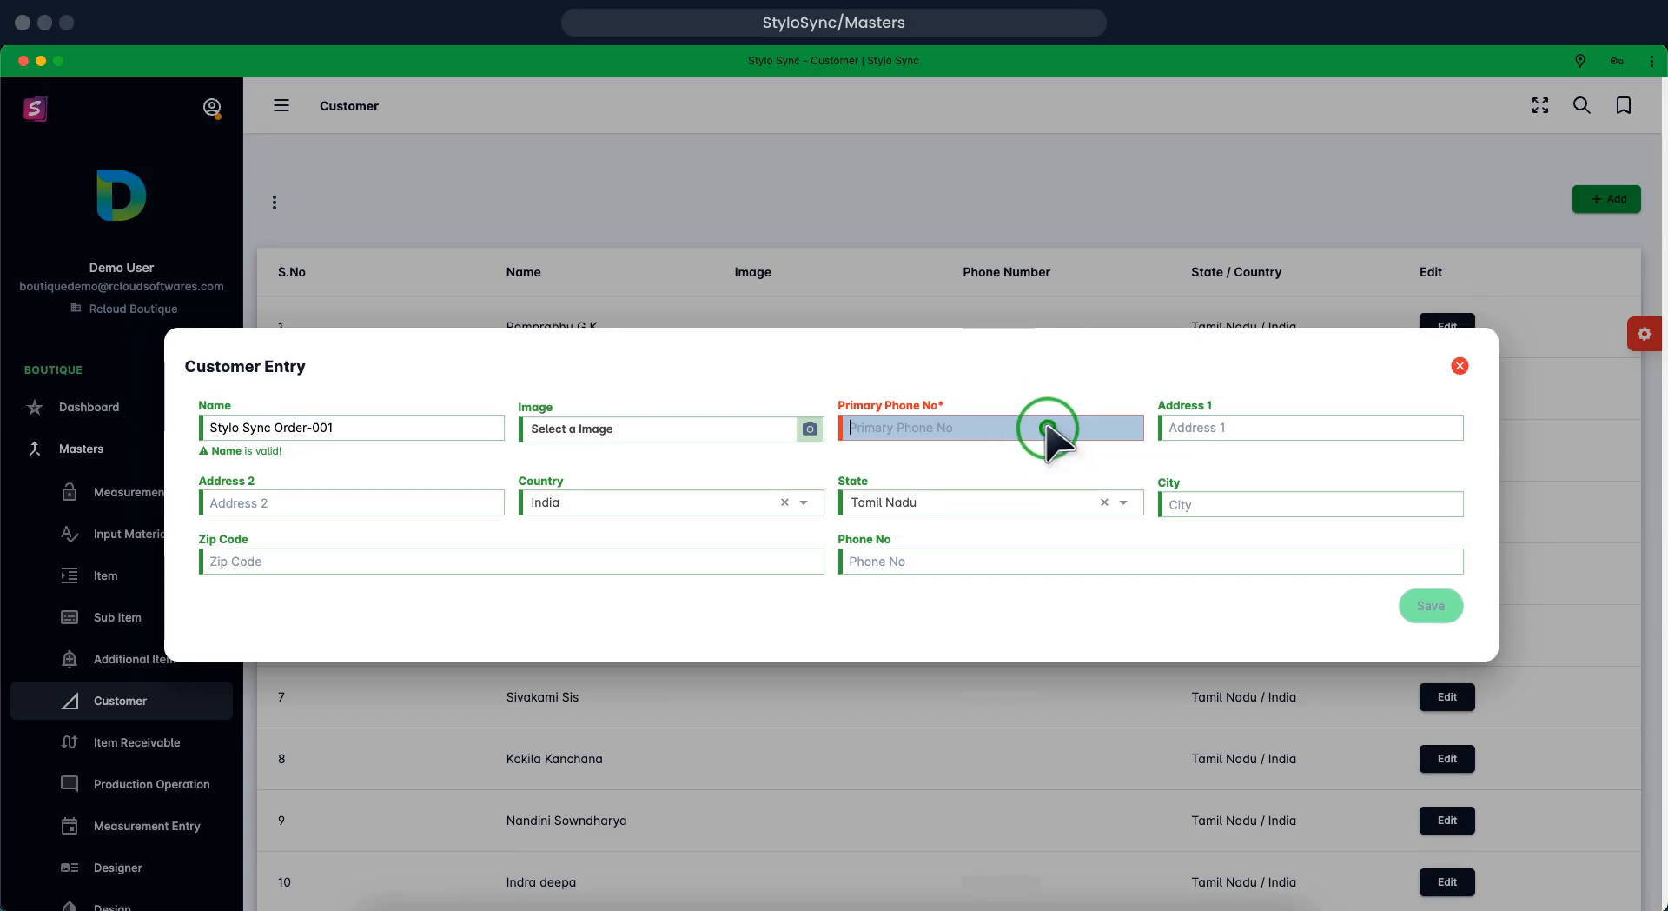
pyautogui.write('1234567890')
pyautogui.click(1413, 606)
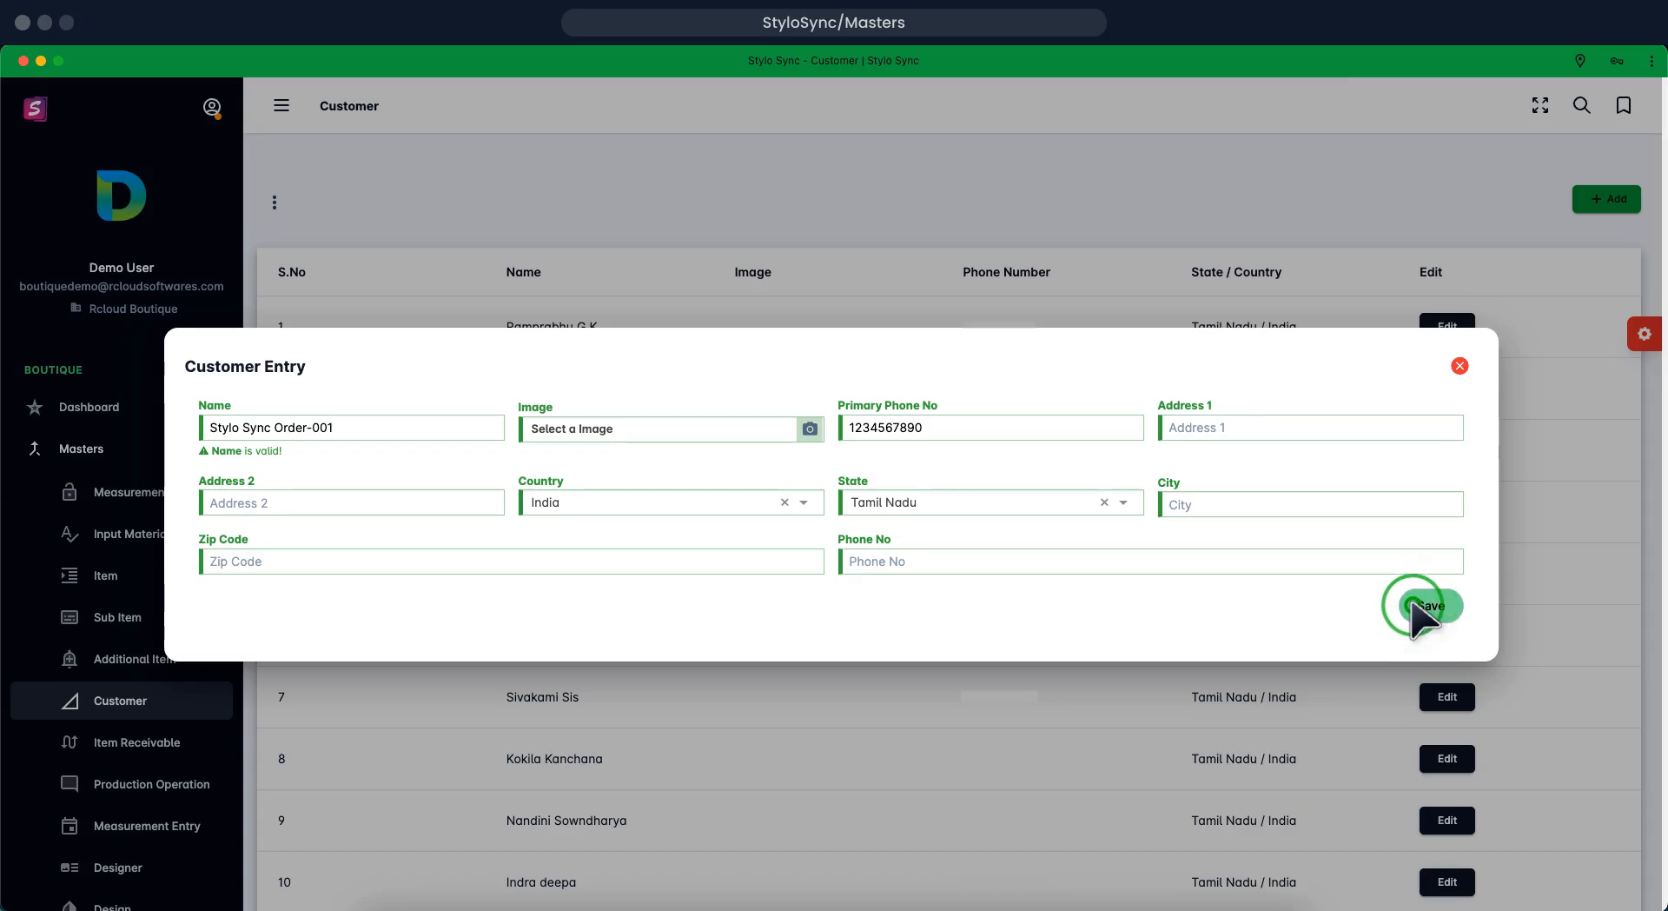
pyautogui.click(1422, 610)
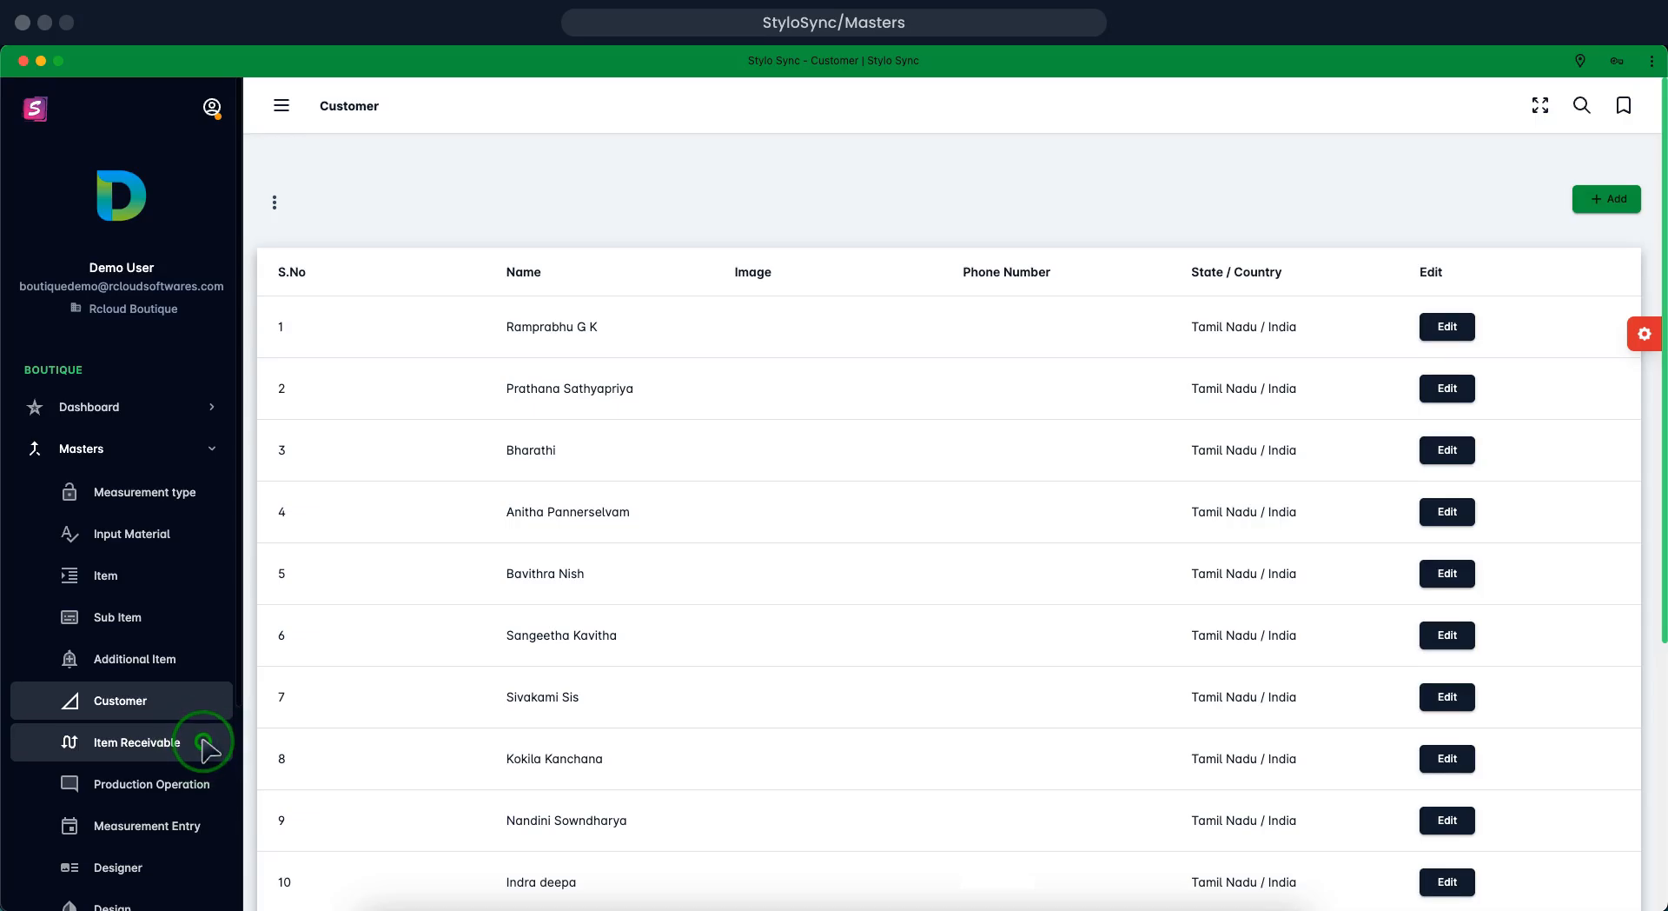
# Add an enabled entry named Border Lace to the Item Receivable master and save it
pyautogui.click(202, 739)
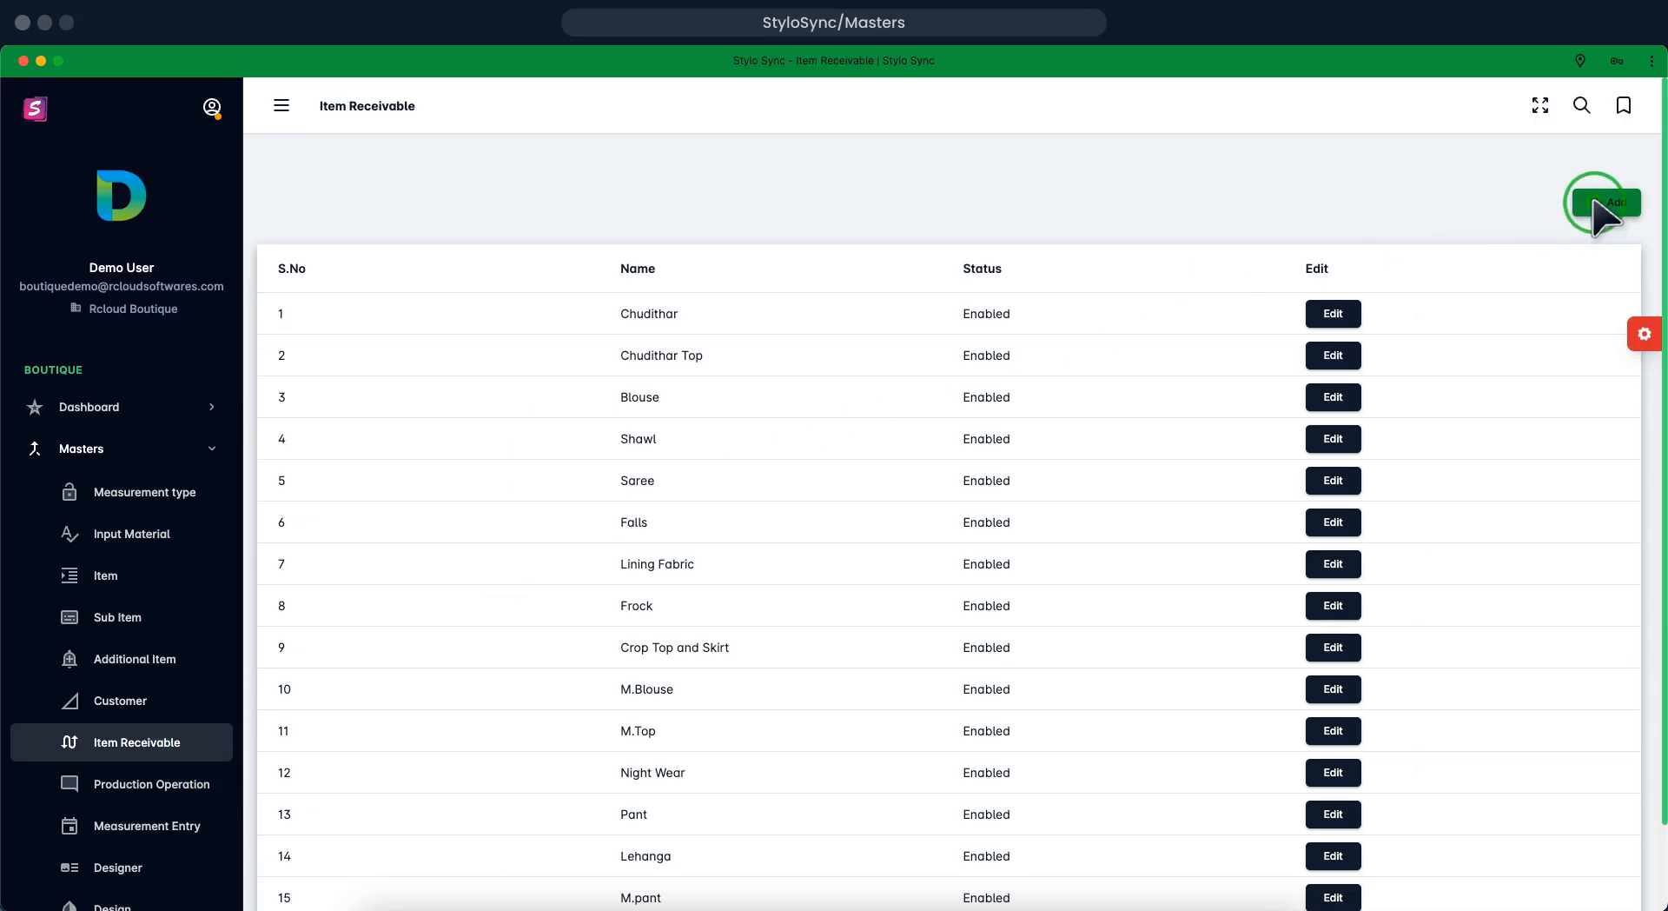
pyautogui.click(1596, 201)
pyautogui.click(1598, 202)
pyautogui.click(836, 441)
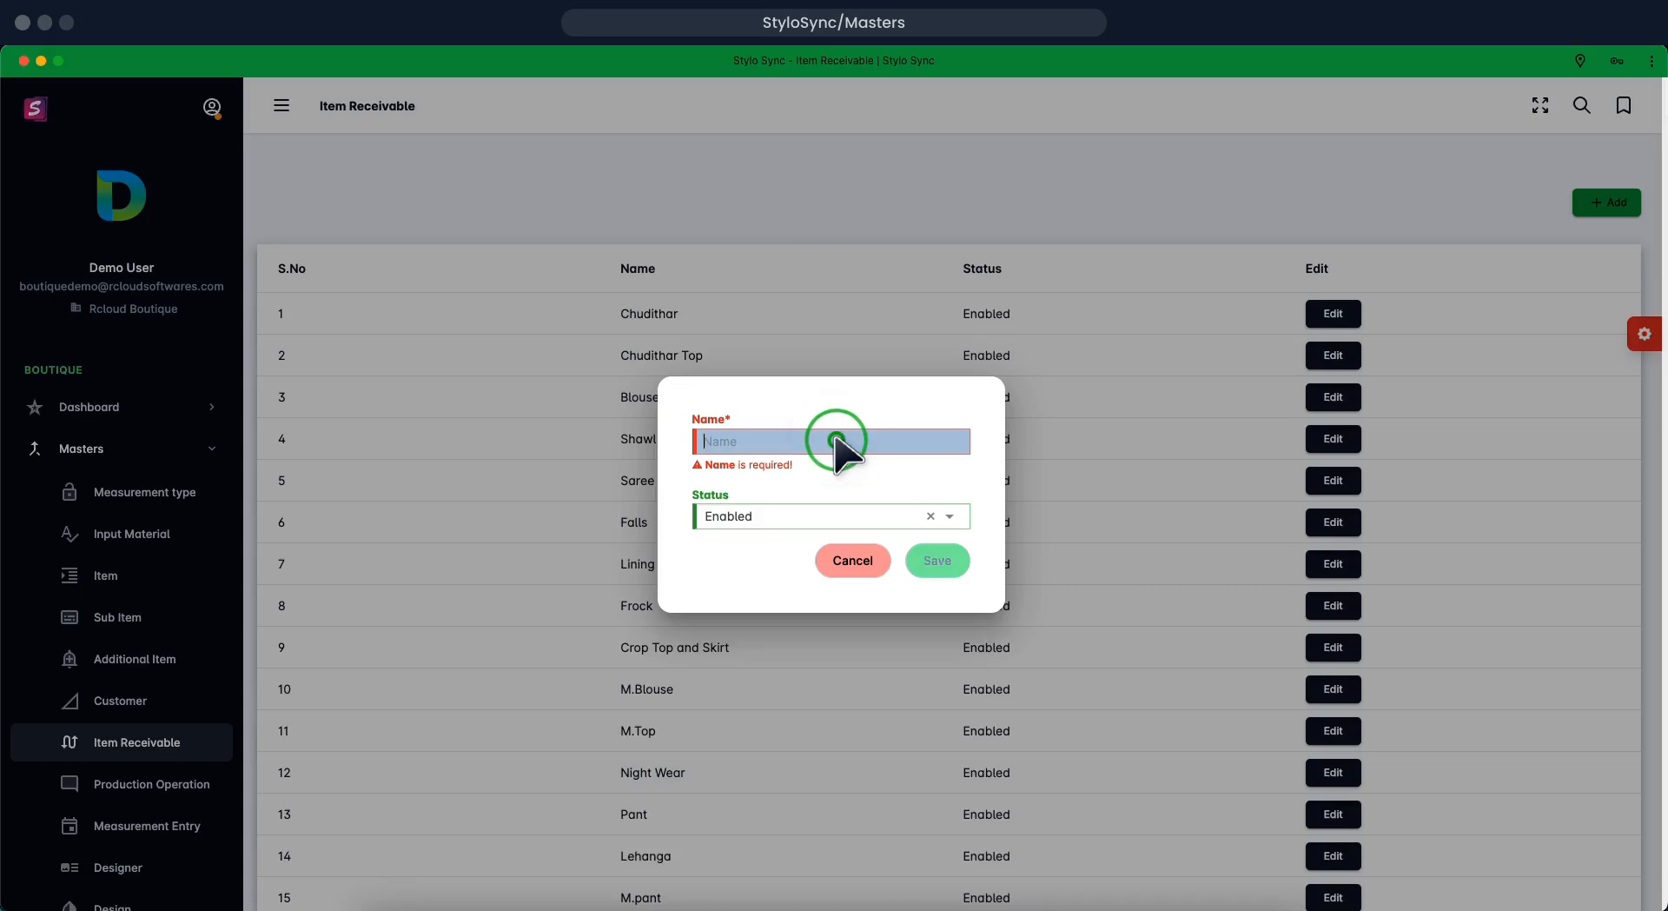
pyautogui.write('Border Lace')
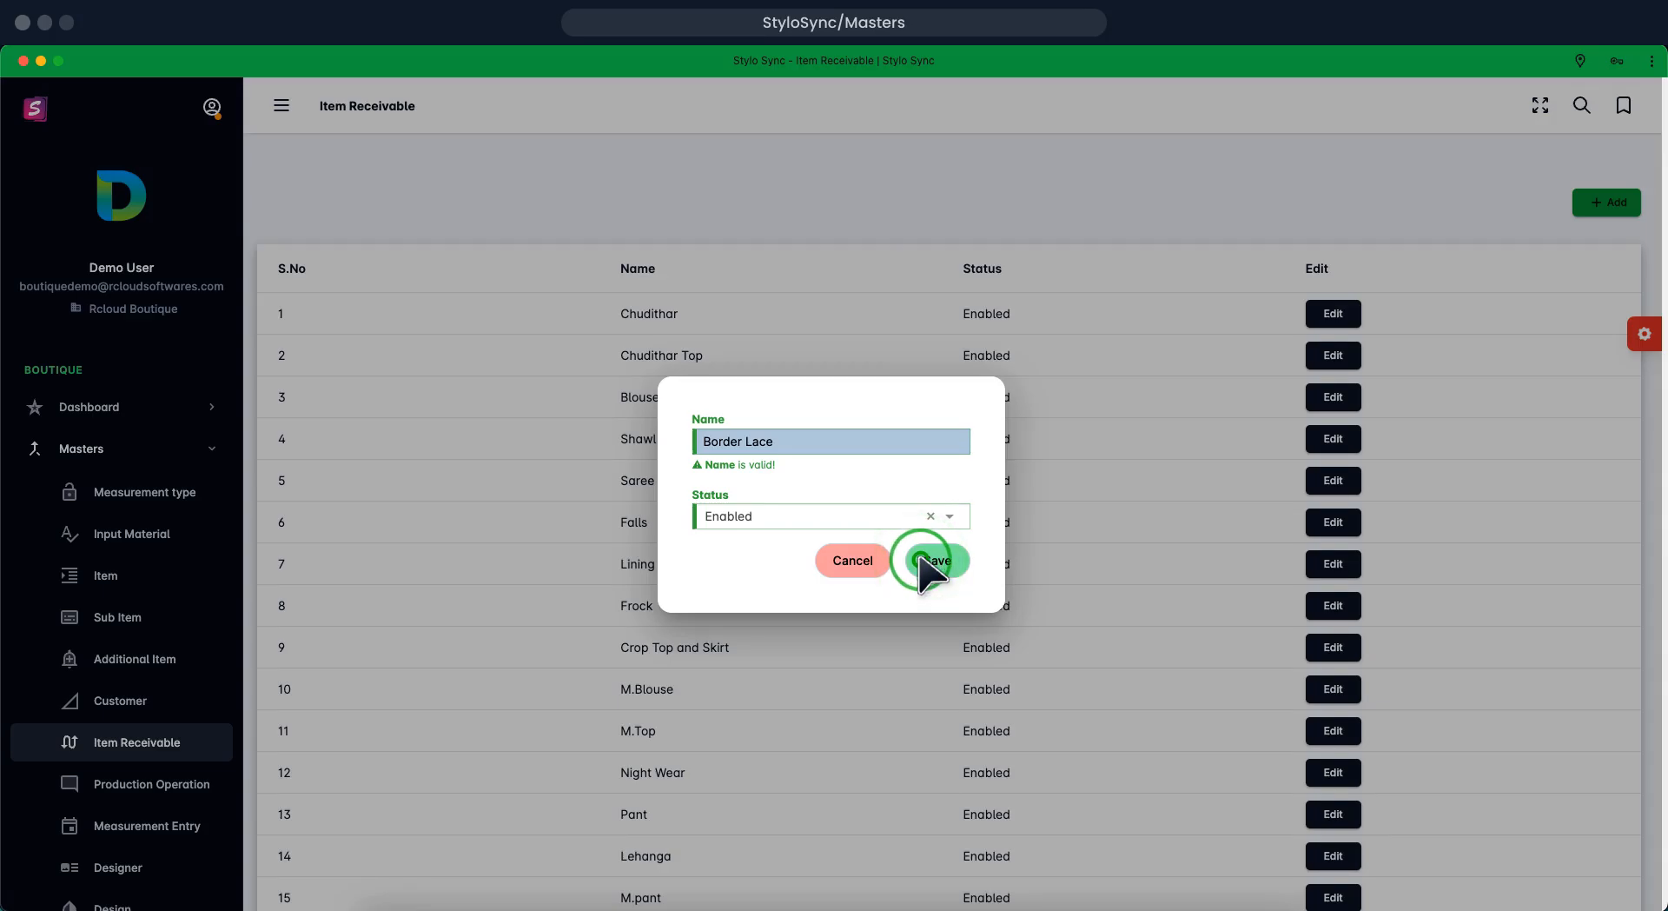
pyautogui.click(921, 560)
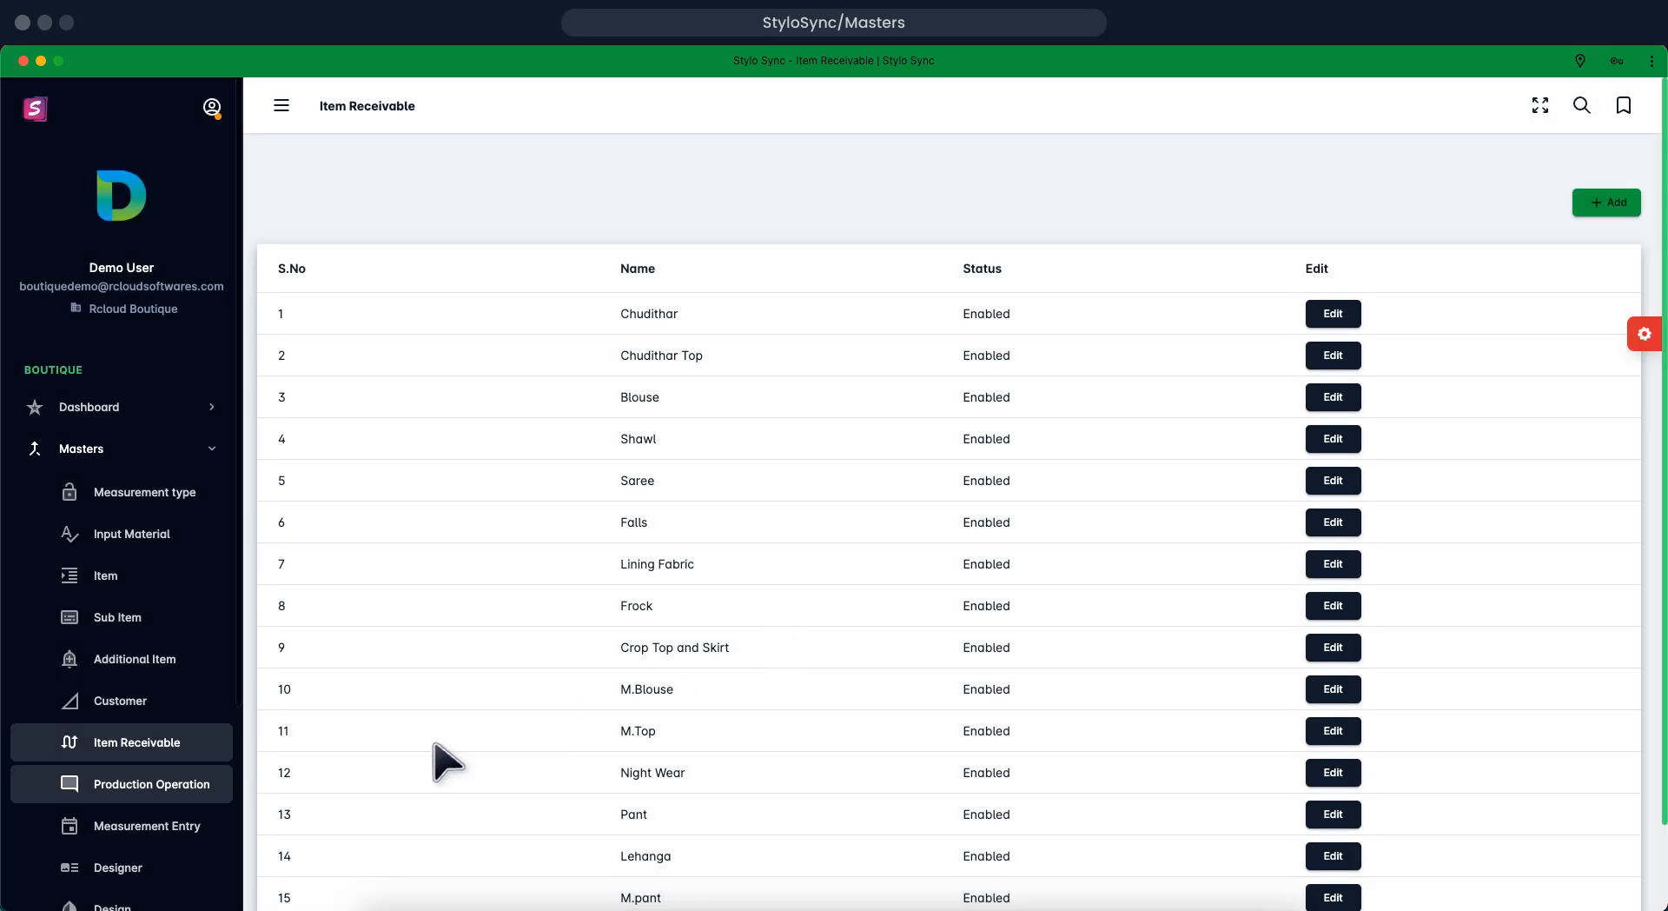
# Start a new entry in the Production Operation master named Lace Attachment
pyautogui.click(209, 783)
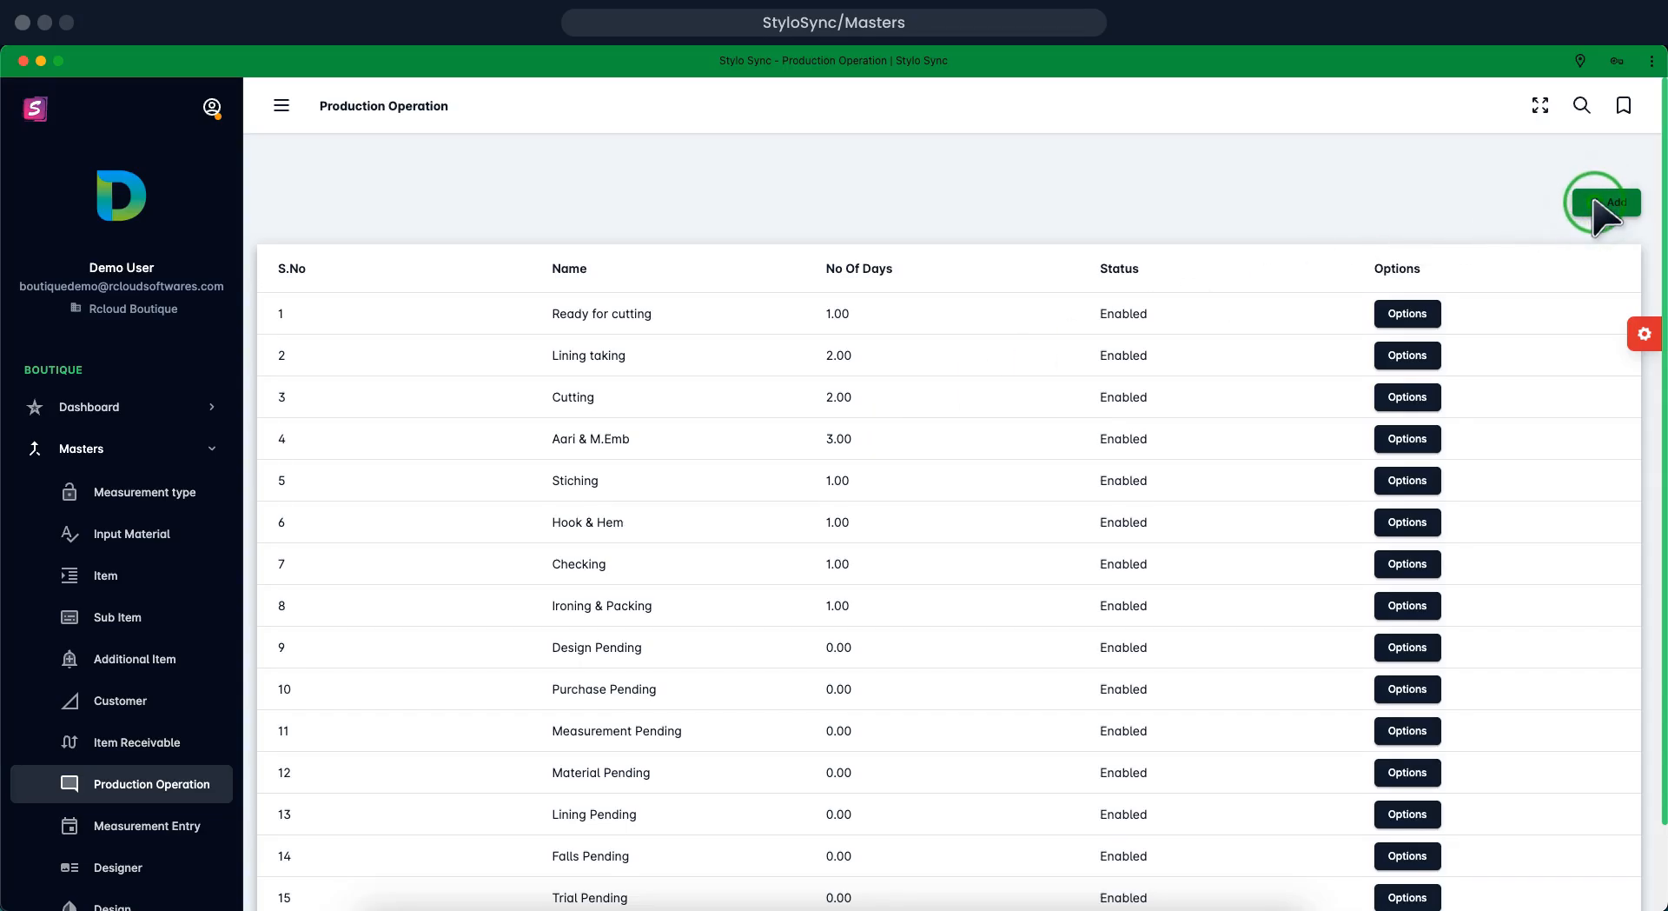
pyautogui.click(1595, 203)
pyautogui.click(1595, 203)
pyautogui.click(1596, 203)
pyautogui.click(1595, 203)
pyautogui.click(1595, 204)
pyautogui.click(1596, 203)
pyautogui.click(1595, 204)
pyautogui.click(1595, 203)
pyautogui.click(1596, 204)
pyautogui.click(1596, 204)
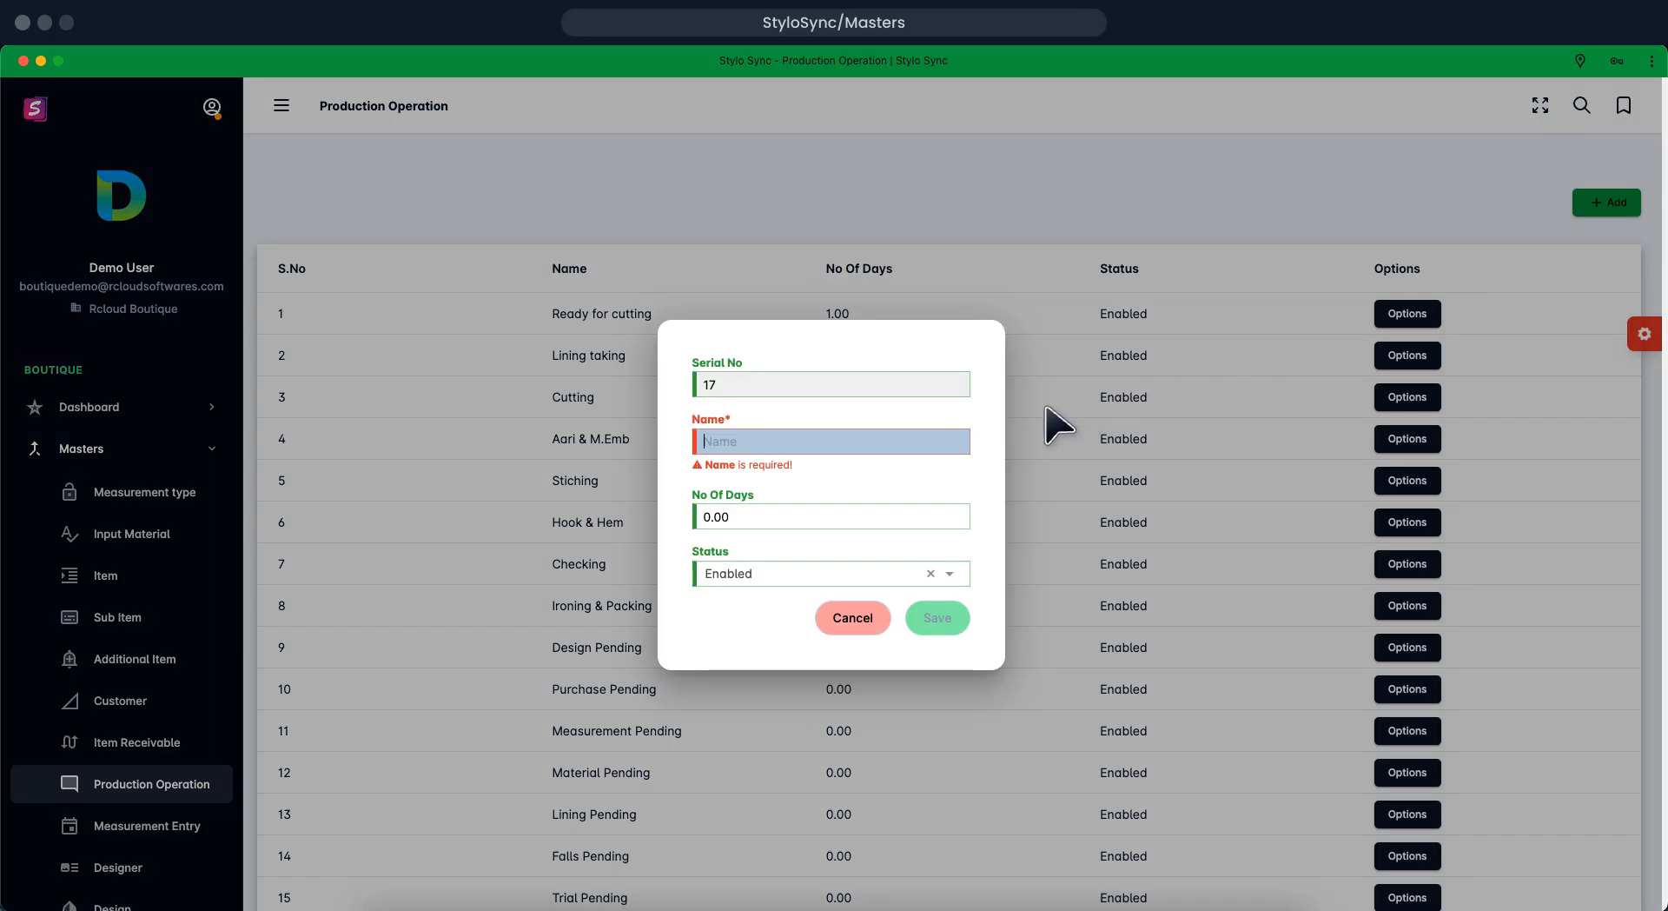
pyautogui.click(849, 441)
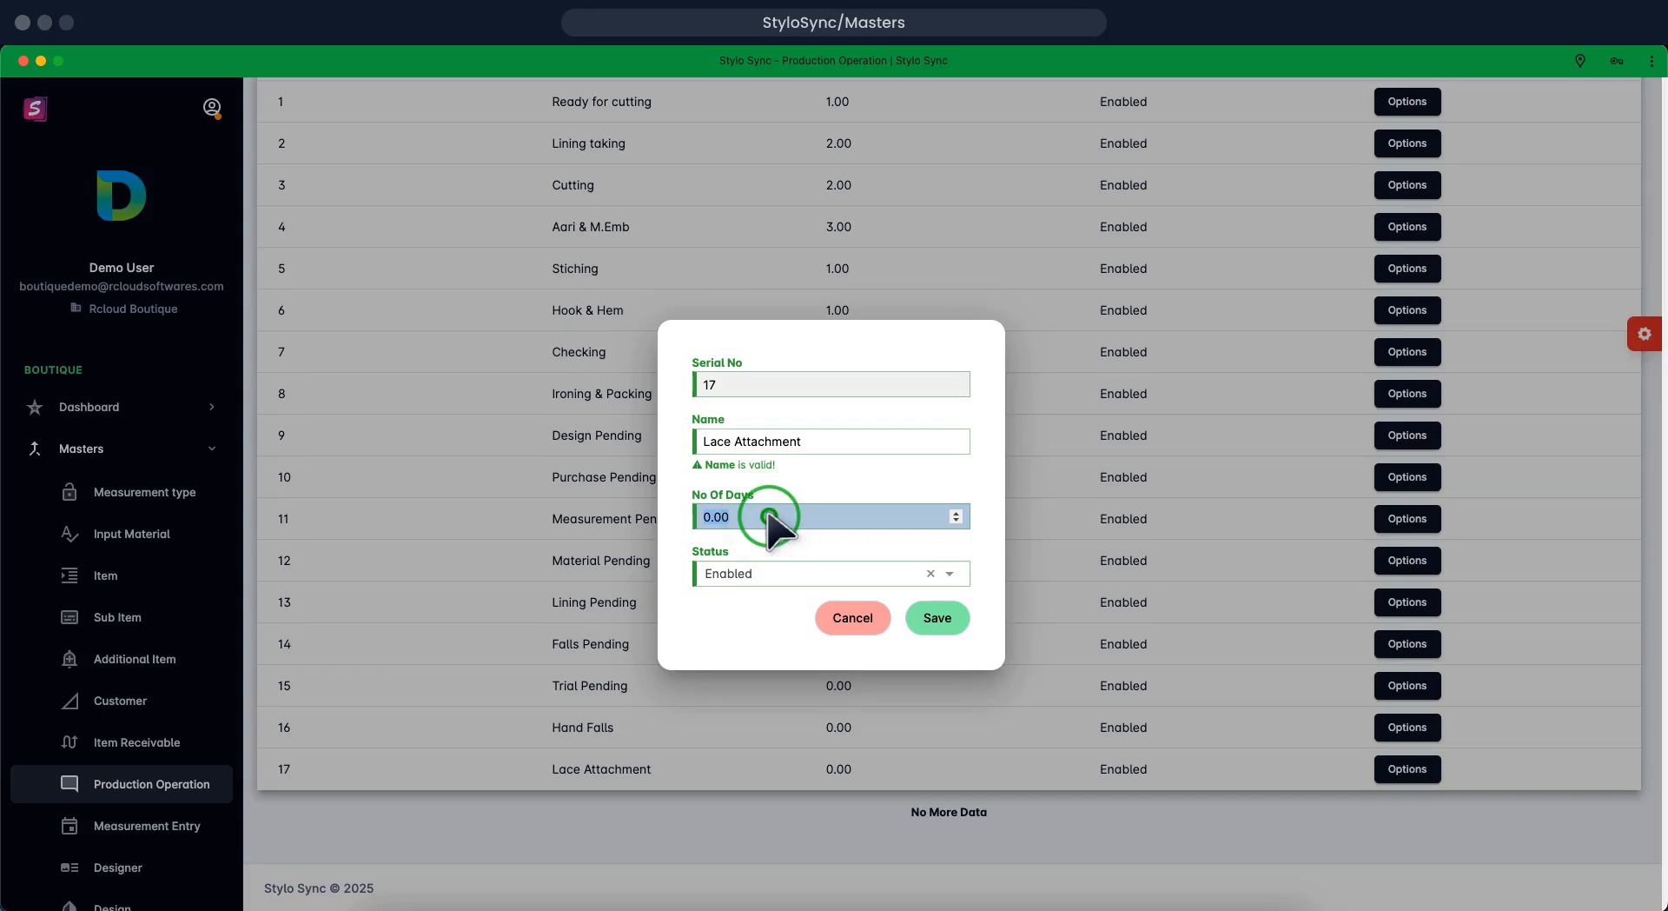
# Set the Lace Attachment operation's number of days to 2 and save it
pyautogui.write('2')
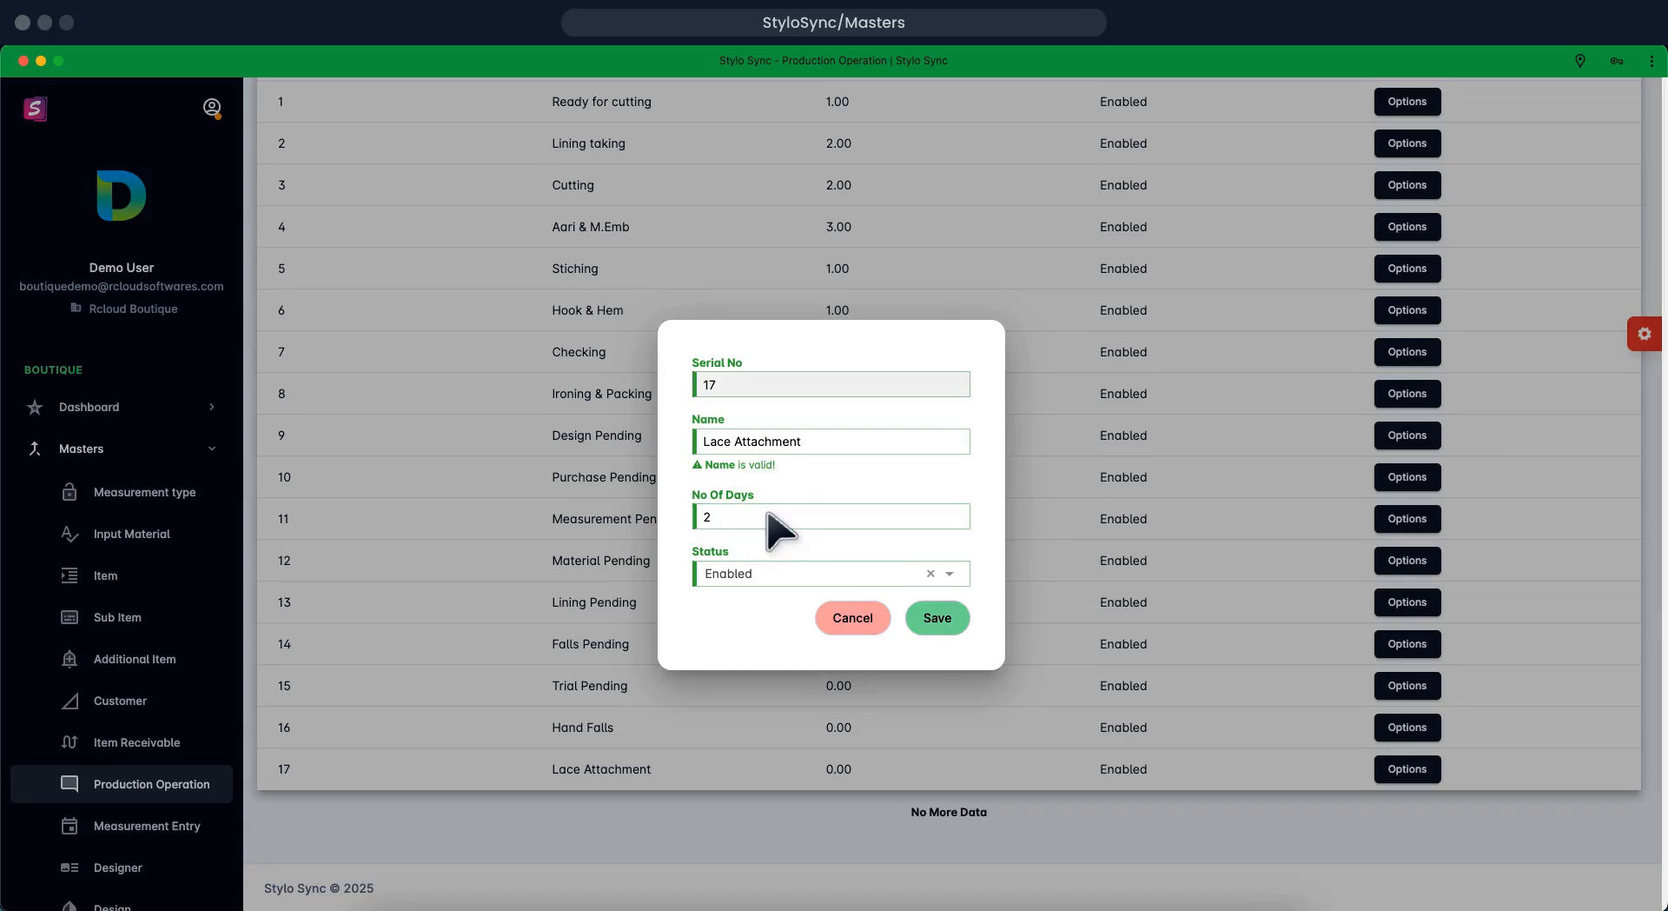
pyautogui.click(932, 619)
pyautogui.click(931, 618)
pyautogui.click(933, 619)
pyautogui.click(932, 619)
pyautogui.click(932, 618)
pyautogui.click(932, 619)
pyautogui.click(932, 618)
pyautogui.click(931, 618)
pyautogui.click(932, 618)
# Open the Measurement Entry master list
pyautogui.click(196, 824)
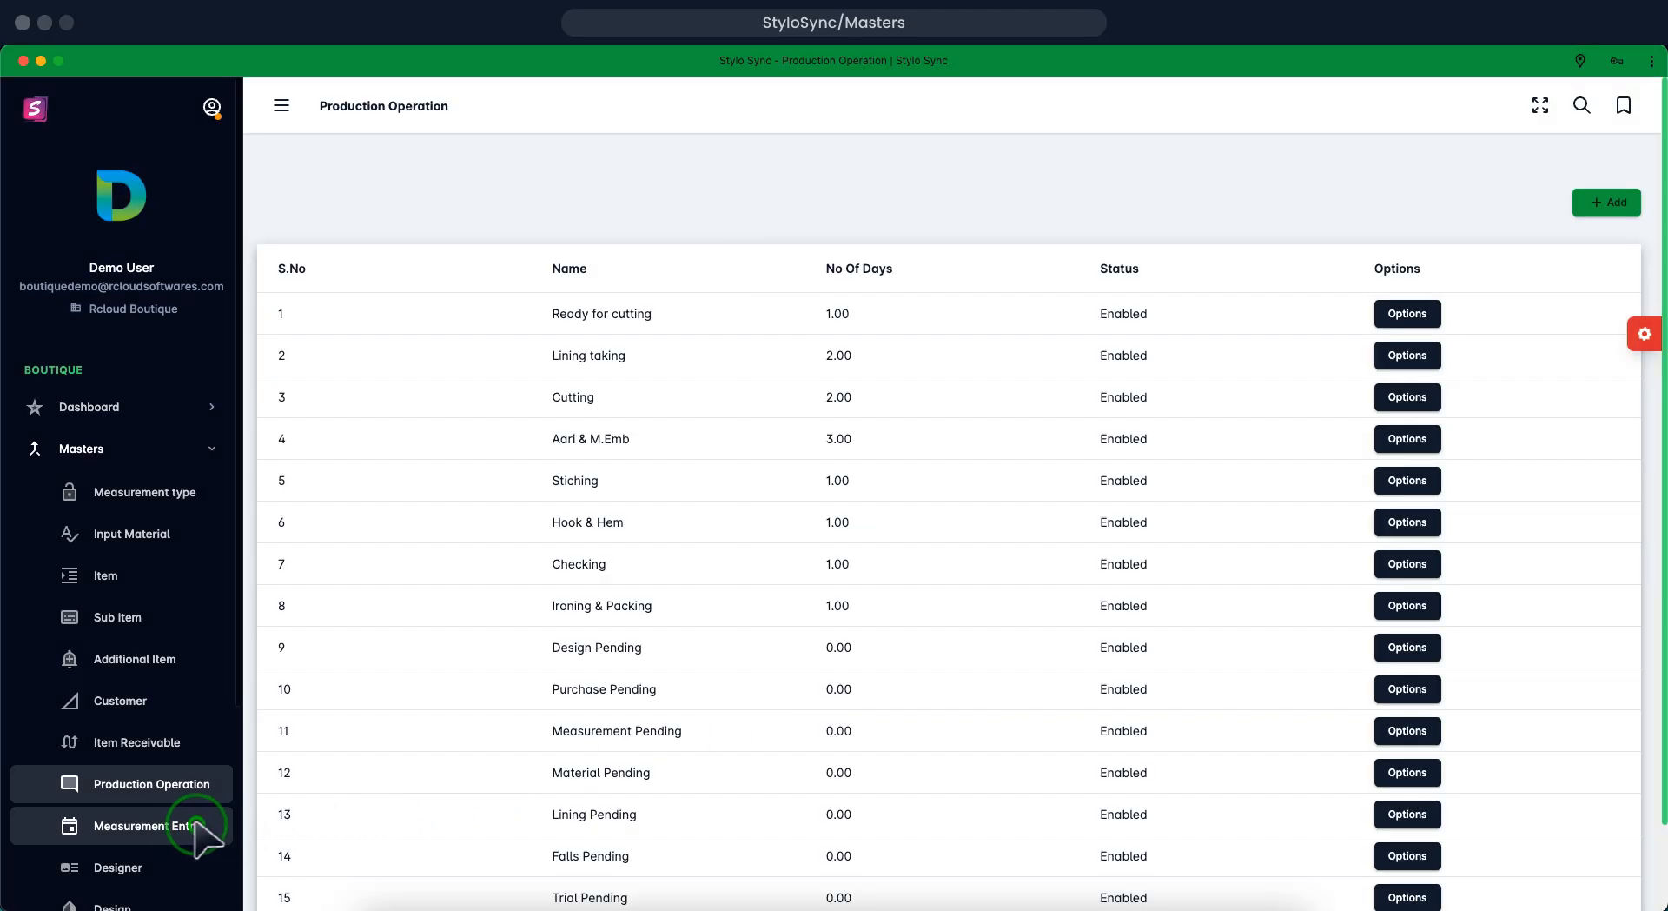
pyautogui.click(196, 823)
pyautogui.click(196, 824)
pyautogui.click(196, 824)
pyautogui.click(197, 824)
pyautogui.click(196, 824)
pyautogui.click(196, 823)
pyautogui.click(196, 823)
pyautogui.click(196, 824)
pyautogui.click(196, 824)
pyautogui.click(196, 824)
pyautogui.click(197, 824)
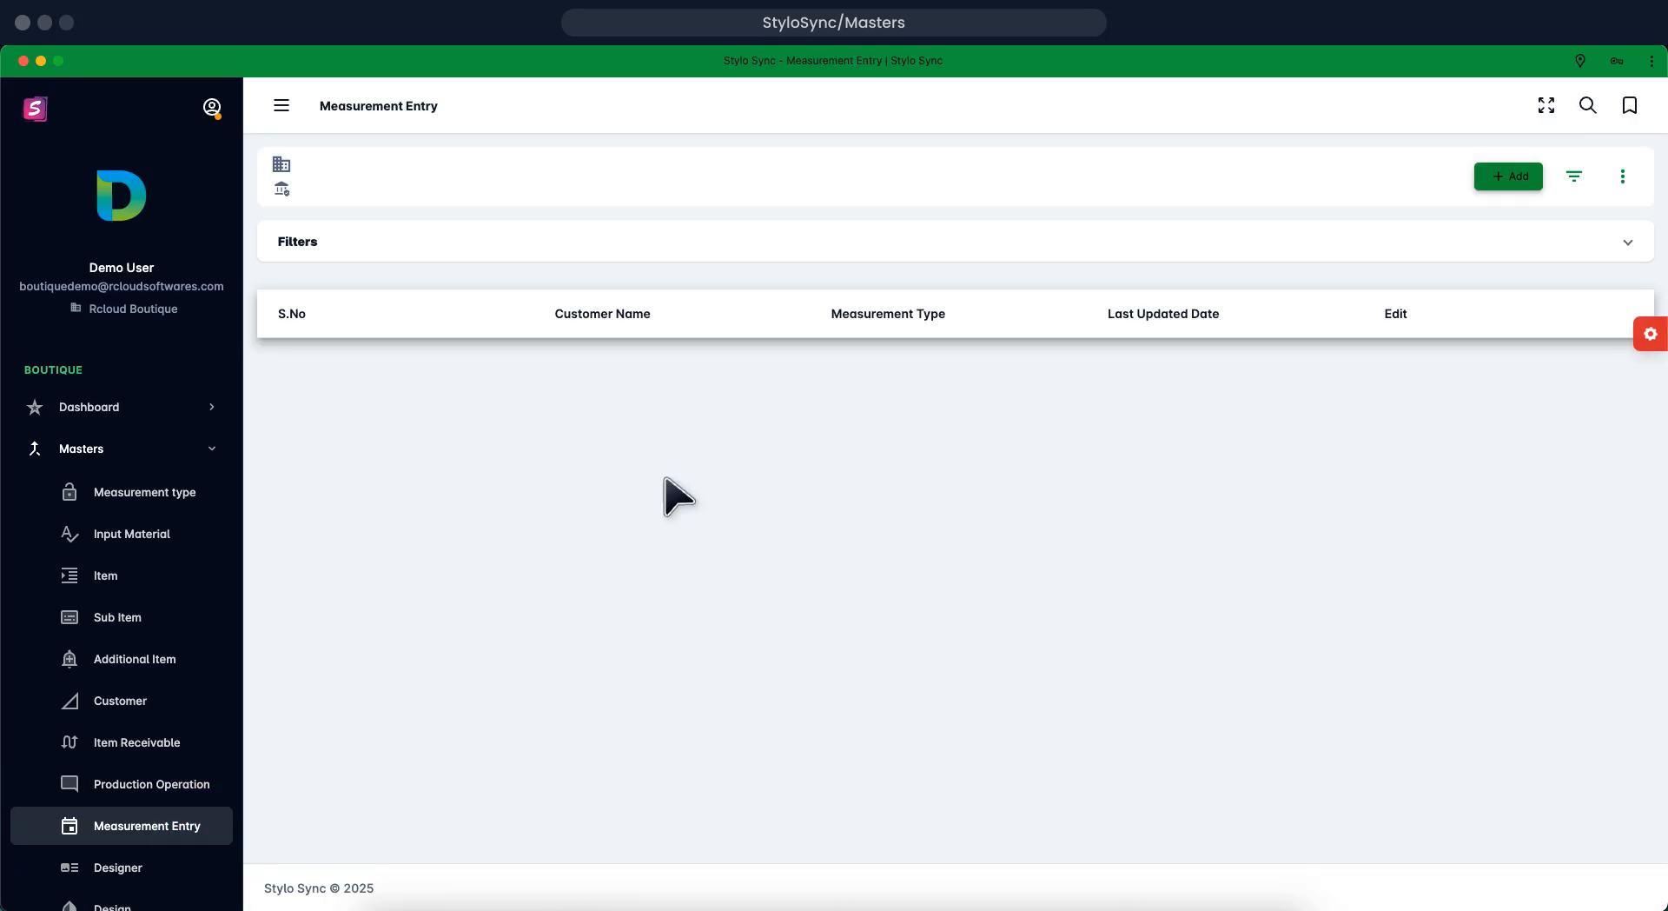
# Add a measurement entry for the newly created customer with the palazzo measurement type and save it
pyautogui.click(1496, 176)
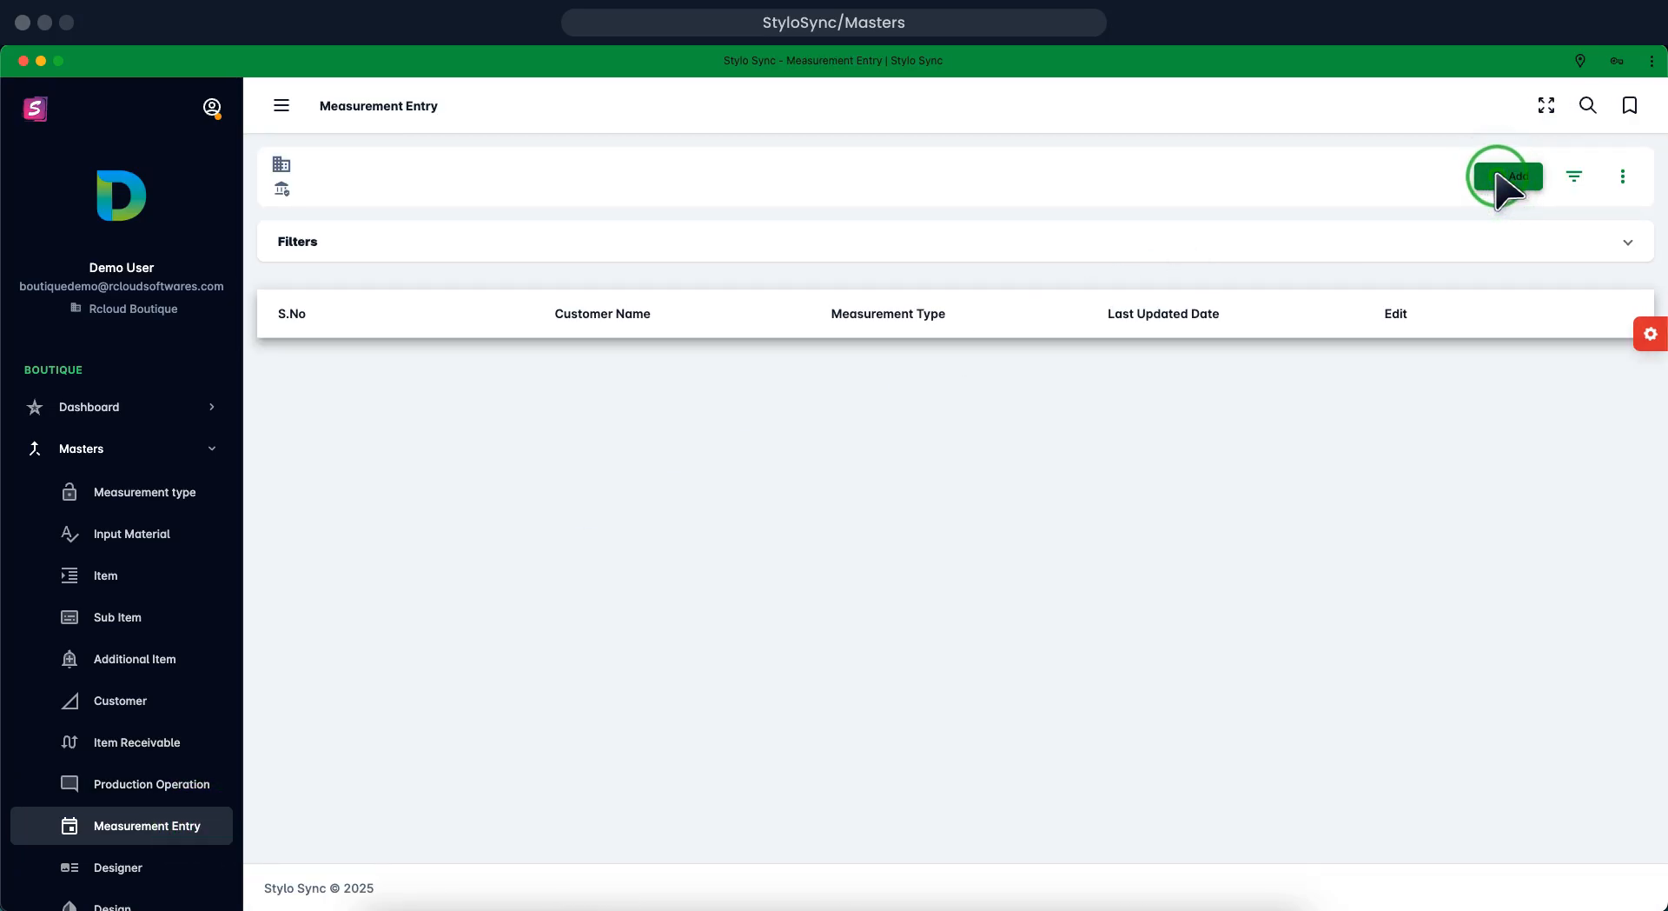
pyautogui.click(1496, 176)
pyautogui.click(1496, 176)
pyautogui.click(1496, 175)
pyautogui.click(1497, 176)
pyautogui.click(1496, 175)
pyautogui.click(1496, 176)
pyautogui.click(1496, 176)
pyautogui.click(1496, 176)
pyautogui.click(1496, 176)
pyautogui.click(1496, 175)
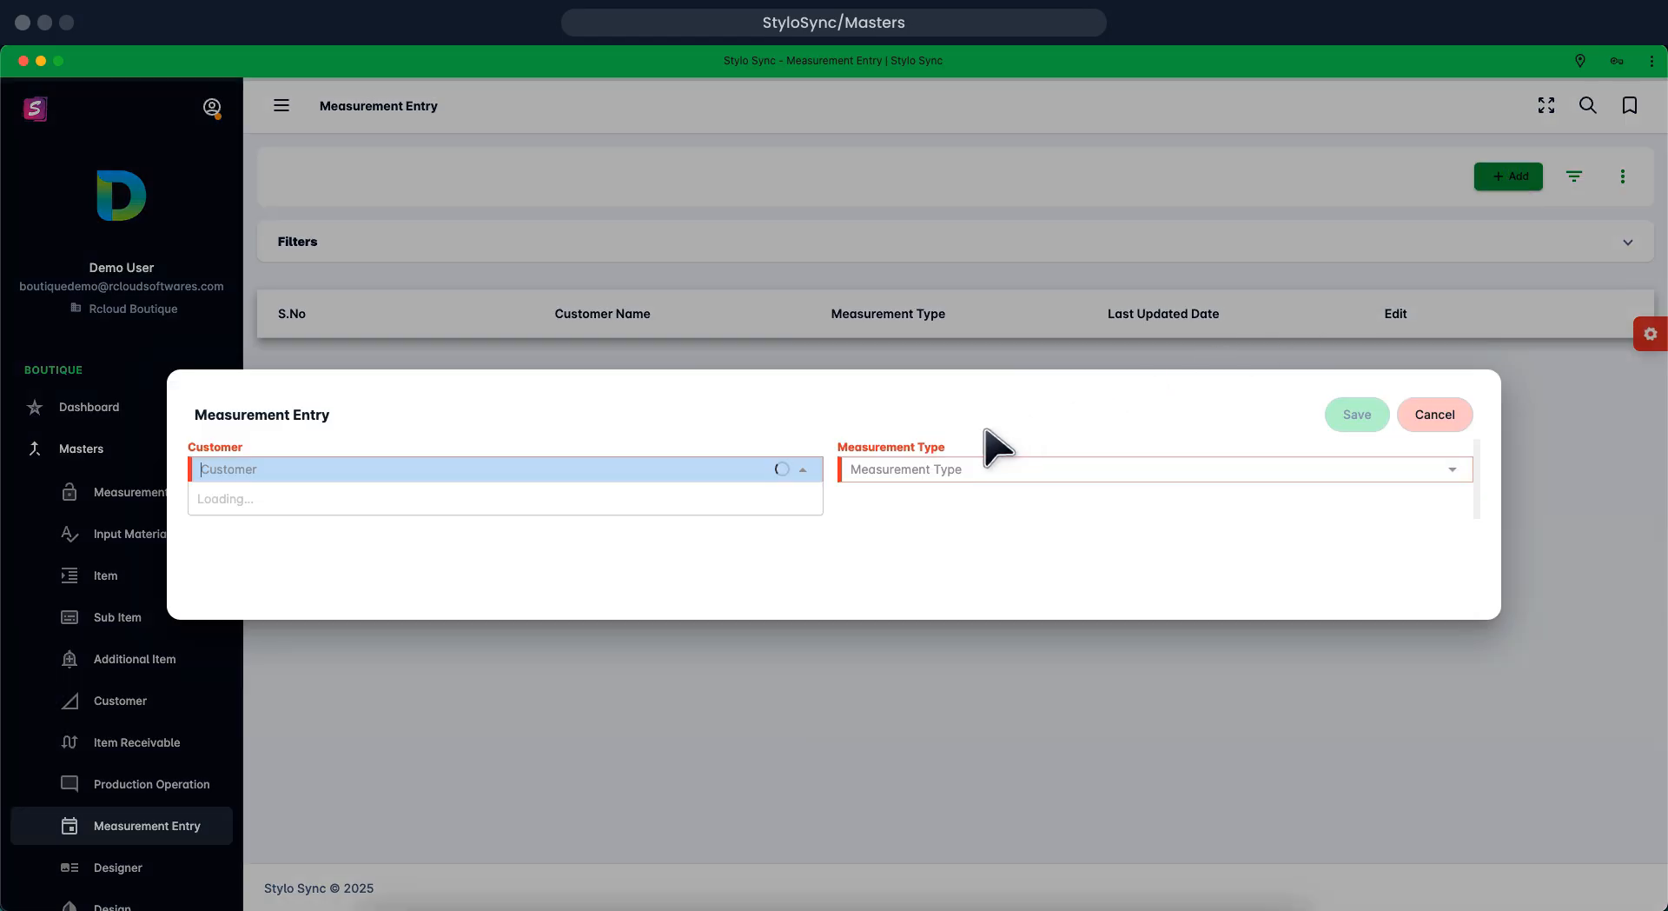
pyautogui.click(799, 470)
pyautogui.click(1450, 470)
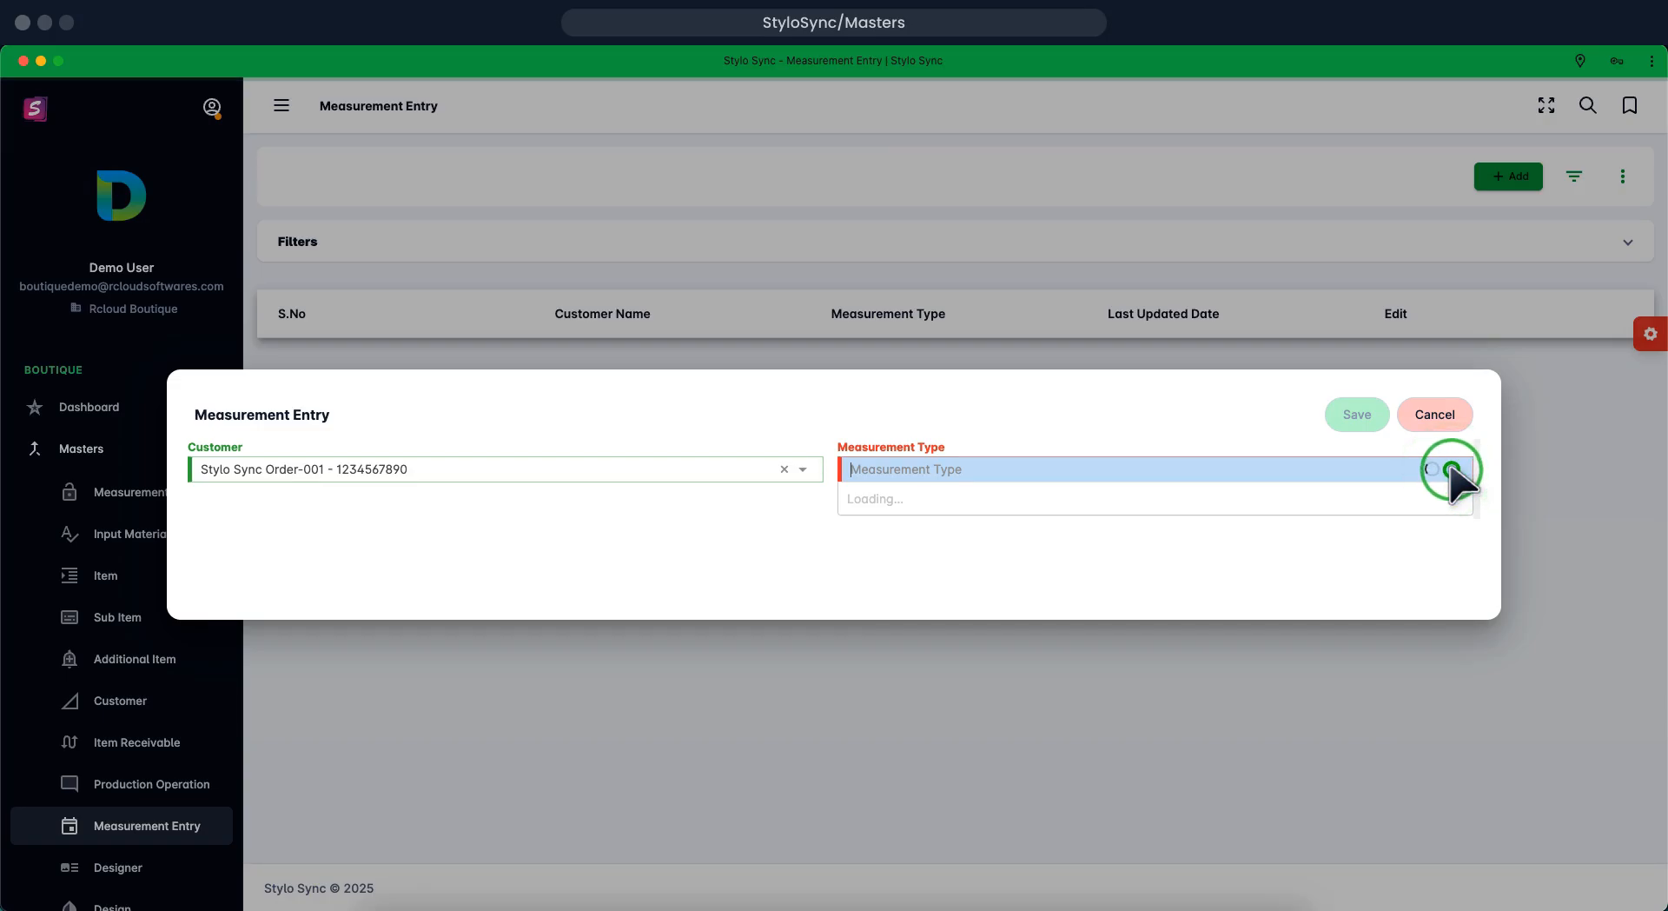
pyautogui.click(1446, 499)
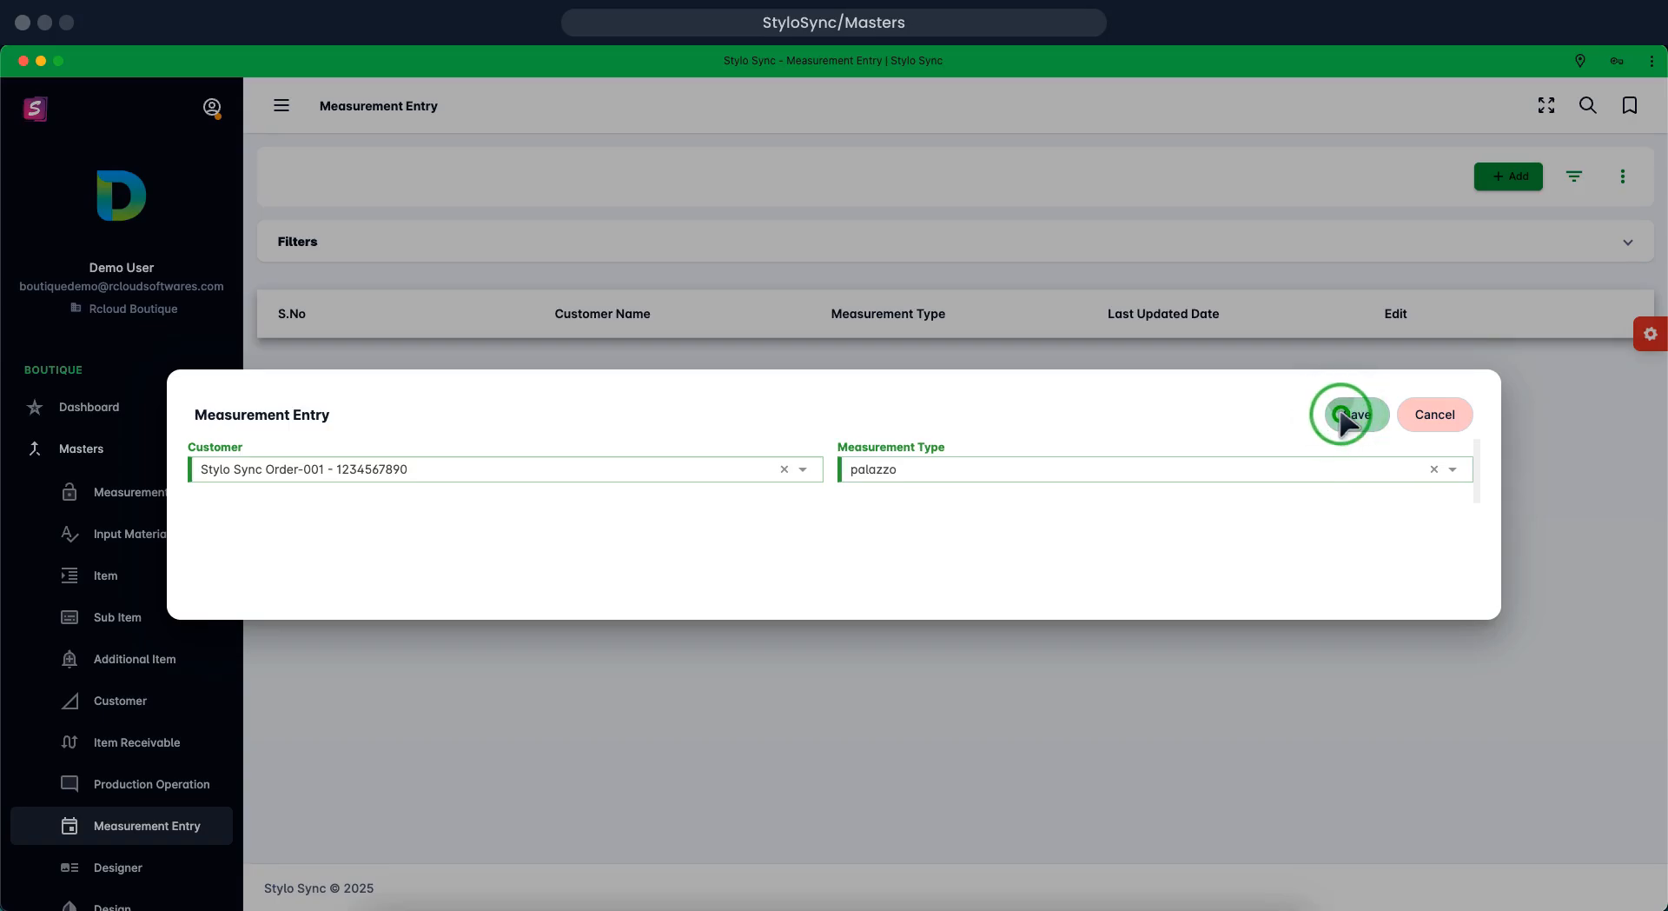
pyautogui.click(1343, 416)
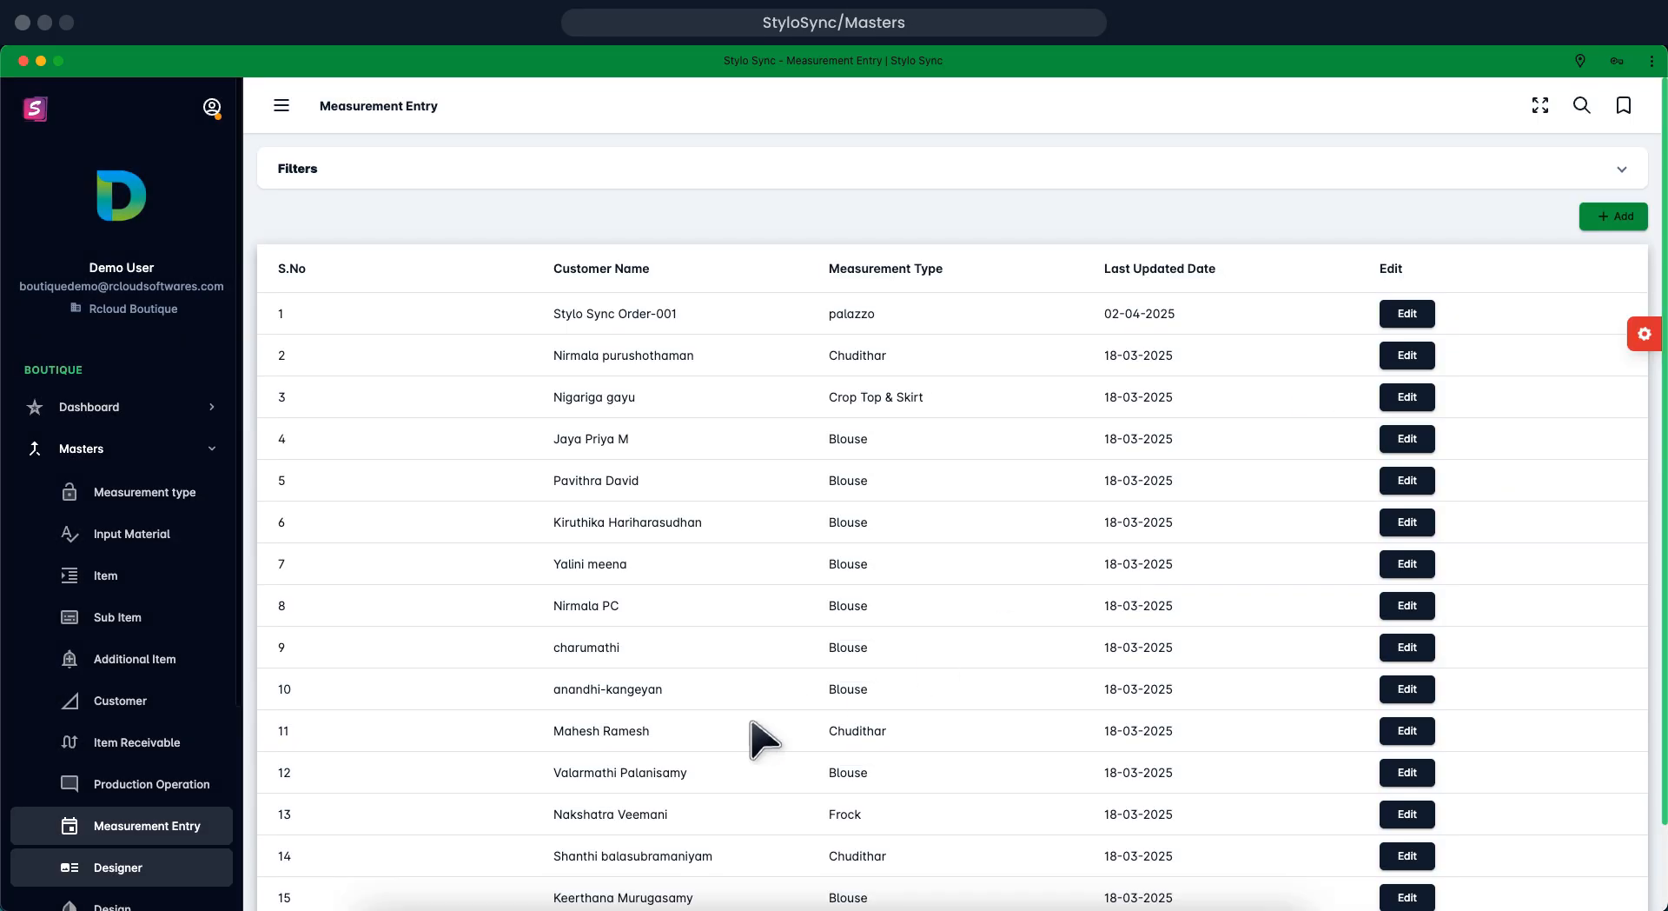
# Start a new entry in the Designer master named Designer4
pyautogui.click(188, 866)
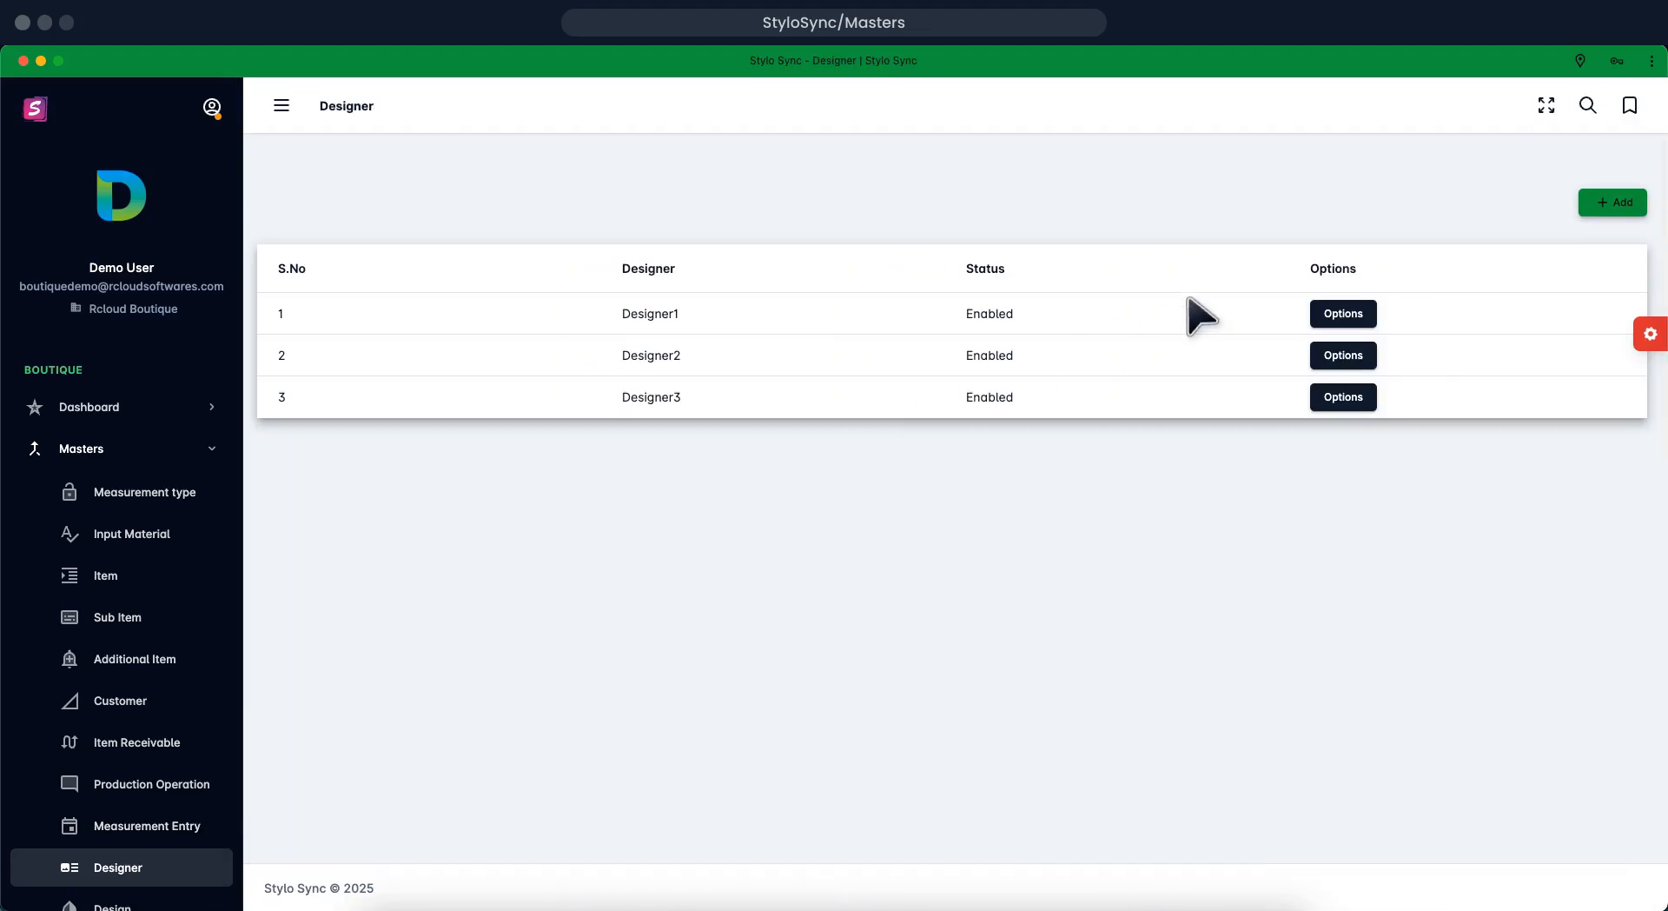
pyautogui.click(1602, 201)
pyautogui.click(1604, 203)
pyautogui.click(1604, 203)
pyautogui.click(1604, 203)
pyautogui.click(1604, 204)
pyautogui.click(1604, 203)
pyautogui.click(1604, 203)
pyautogui.click(1604, 203)
pyautogui.click(1604, 204)
pyautogui.click(1604, 204)
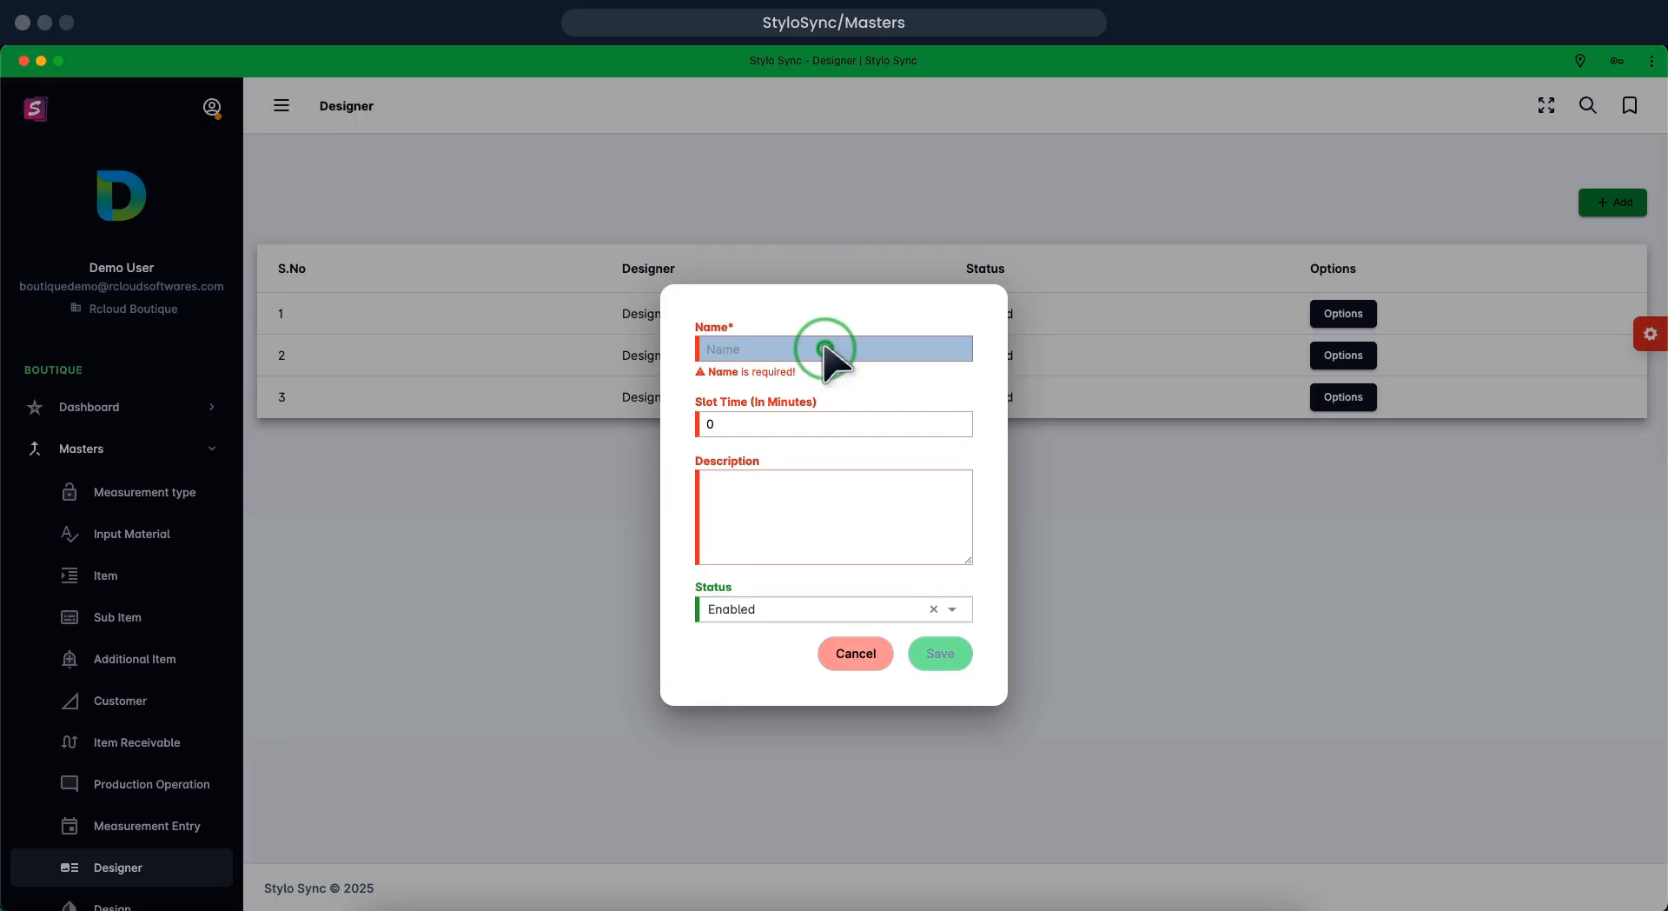
pyautogui.click(826, 349)
pyautogui.write('Designer4')
pyautogui.press('Tab')
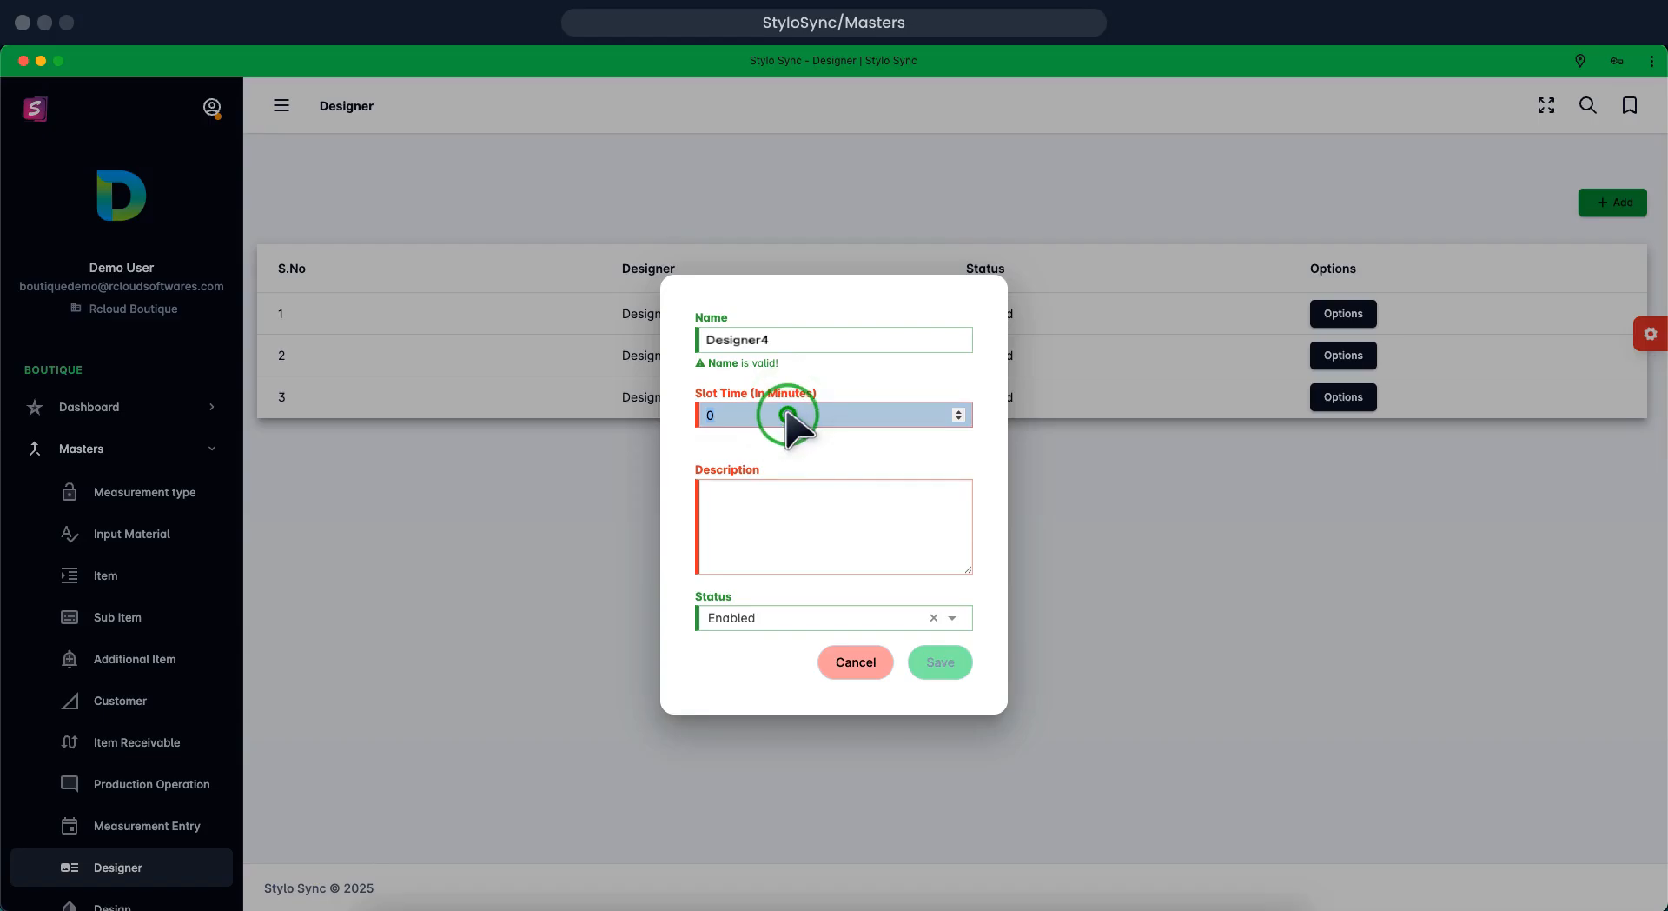
# Give Designer4 a 10-minute slot time and the description "Schduled as Slot Time For meeting", and save the designer
pyautogui.click(791, 473)
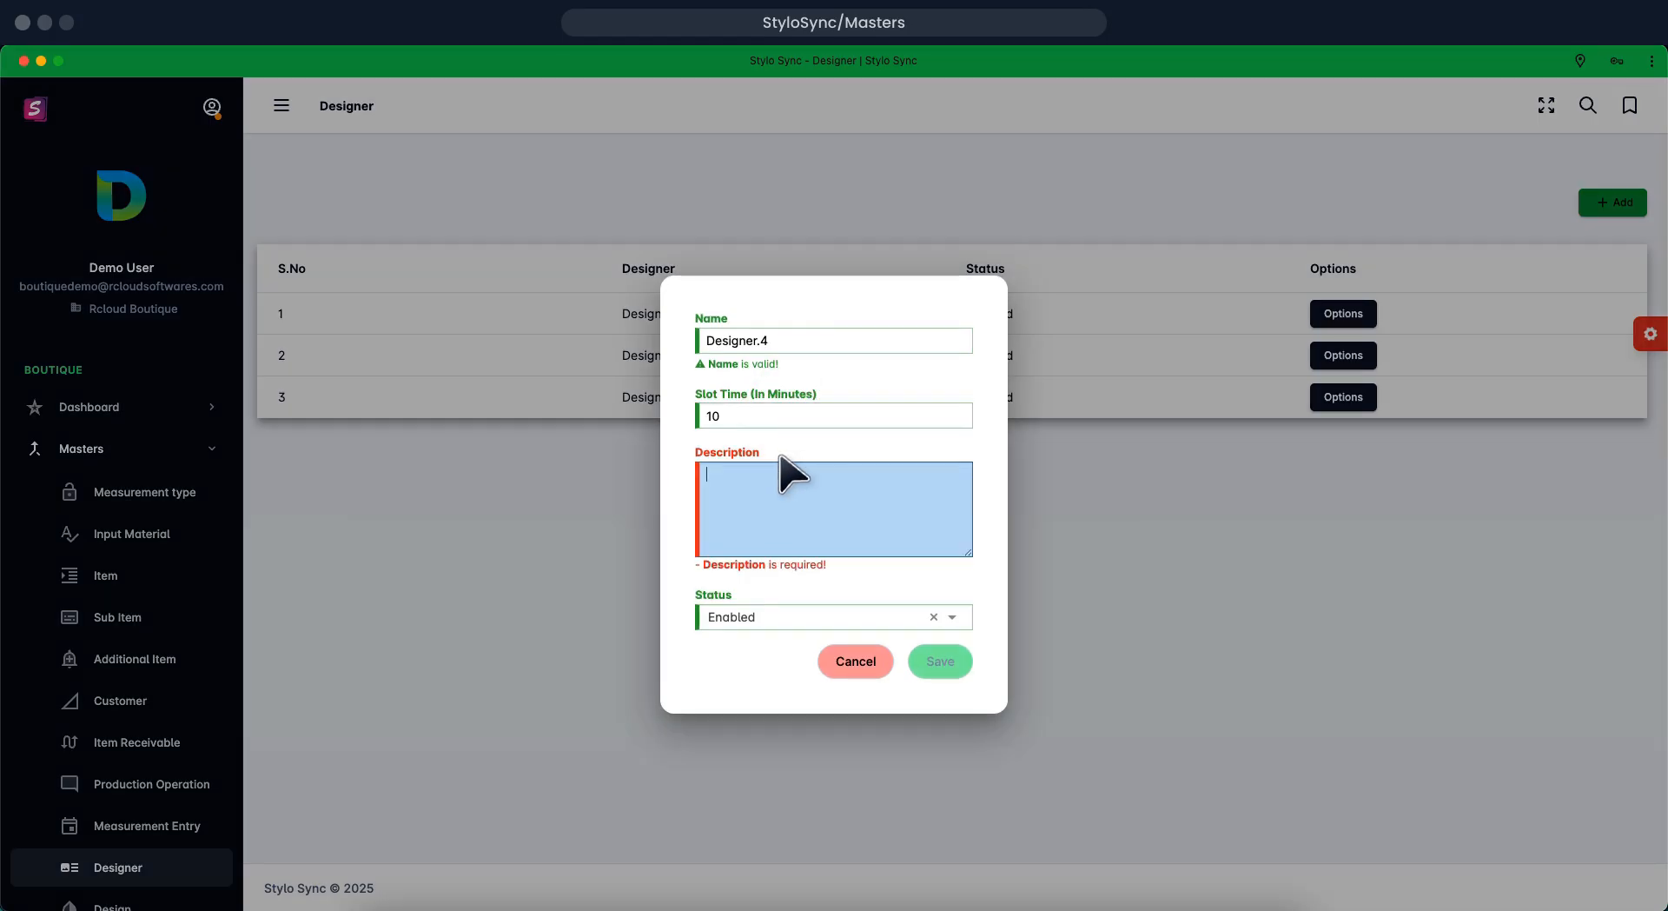
pyautogui.click(776, 478)
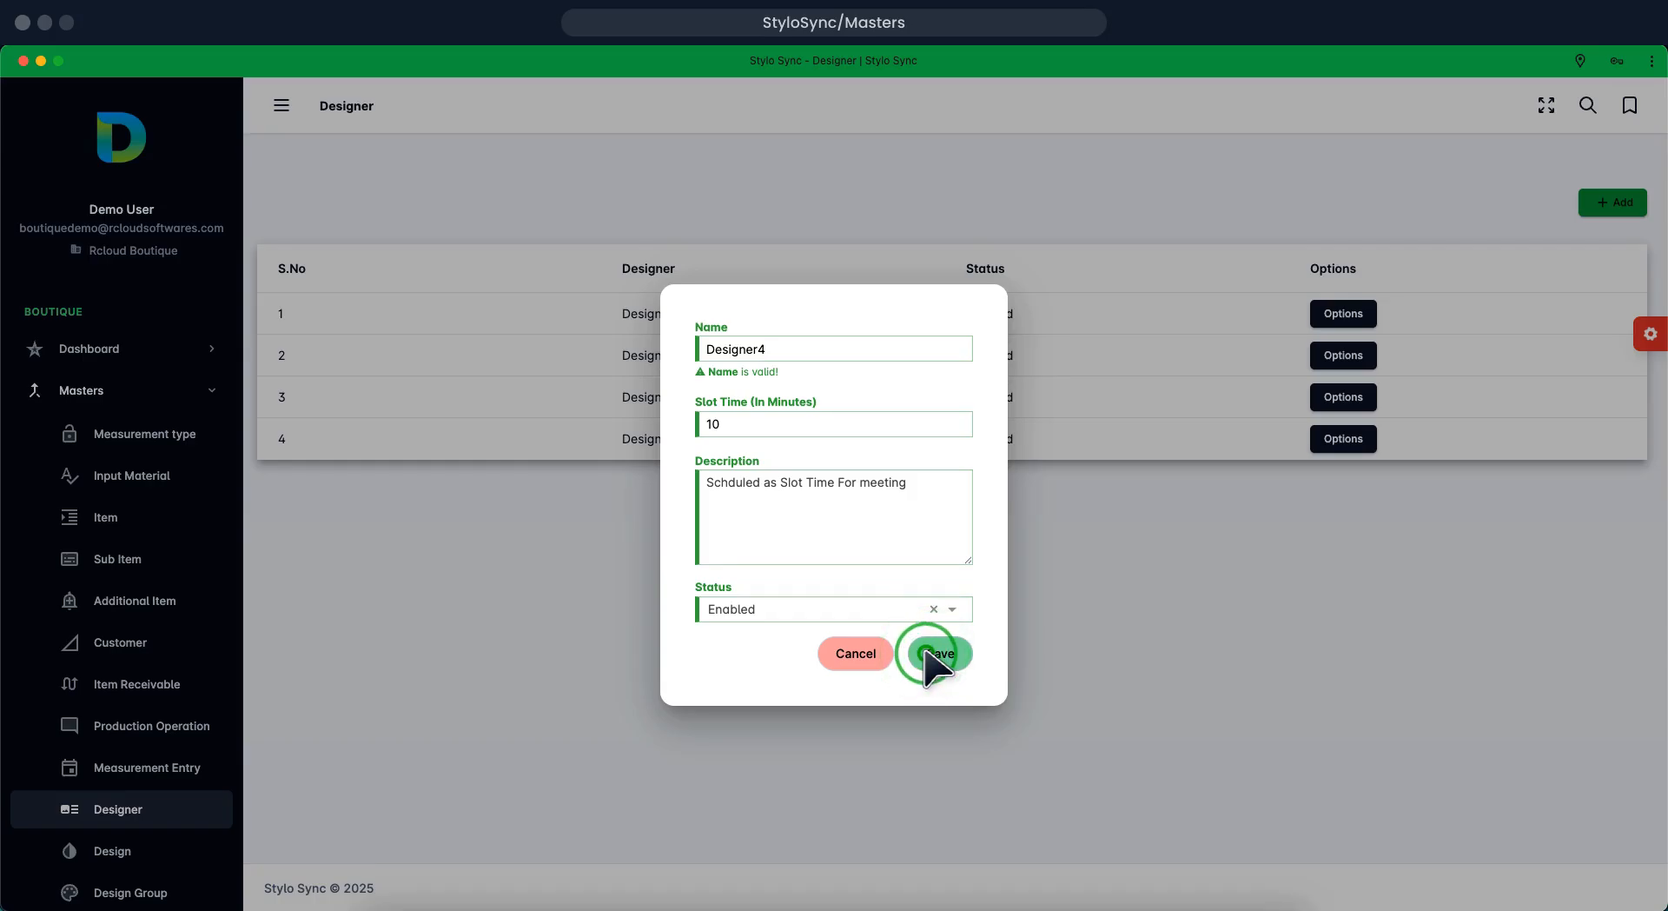
pyautogui.click(934, 660)
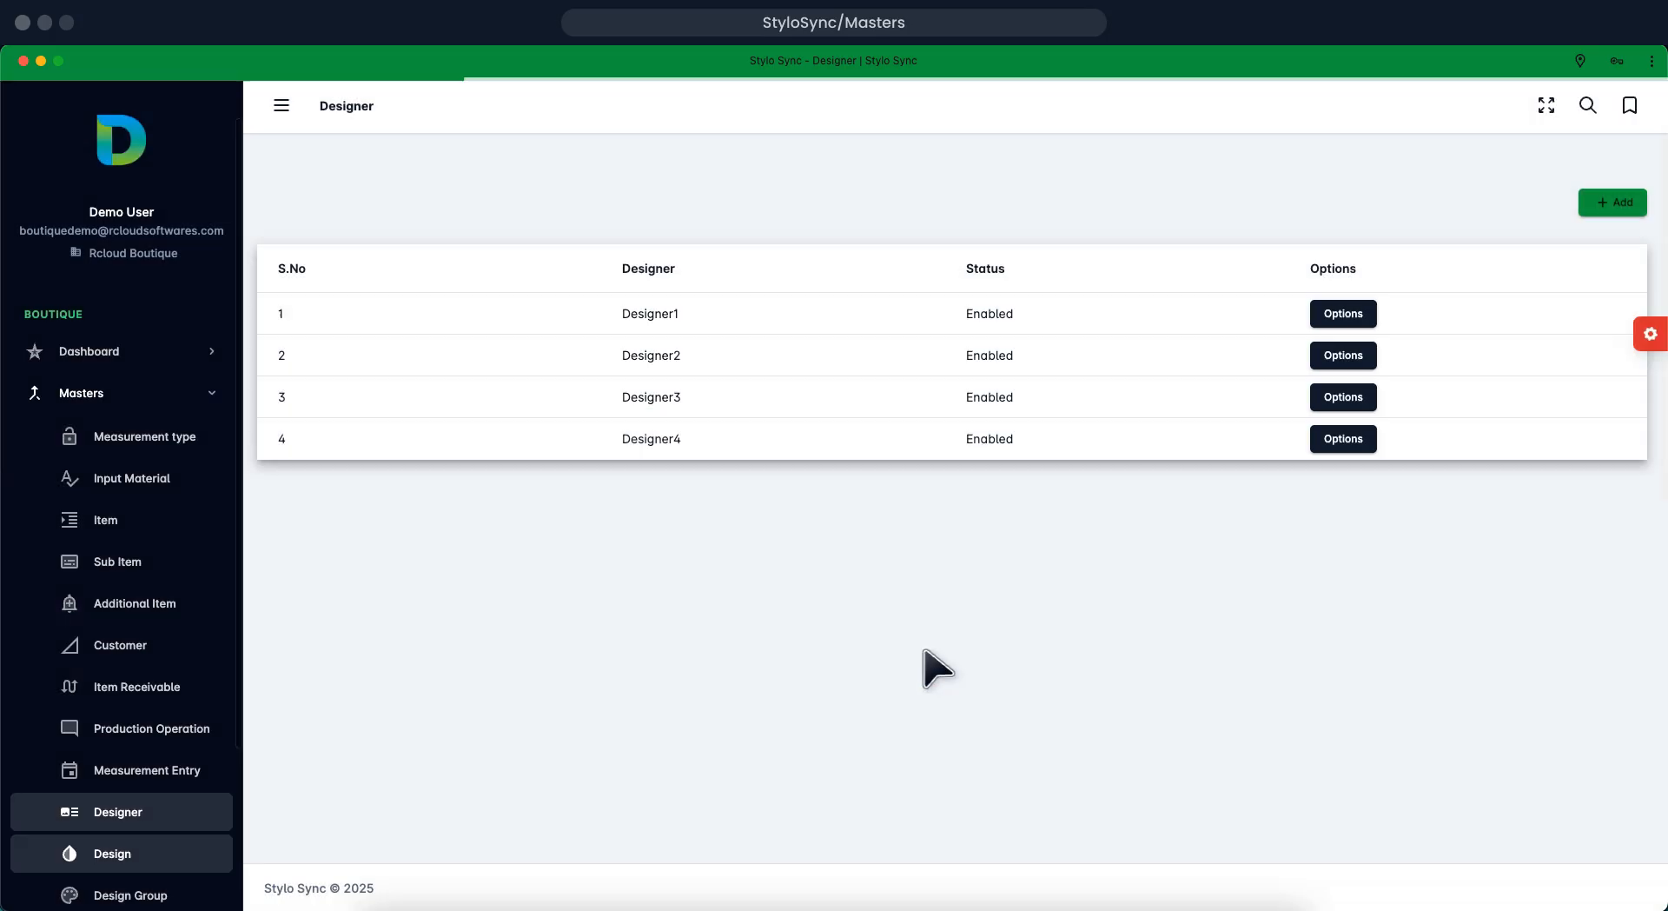
# Start a new entry in the Design master named palazzo Leg Dessing
pyautogui.click(180, 851)
pyautogui.click(180, 852)
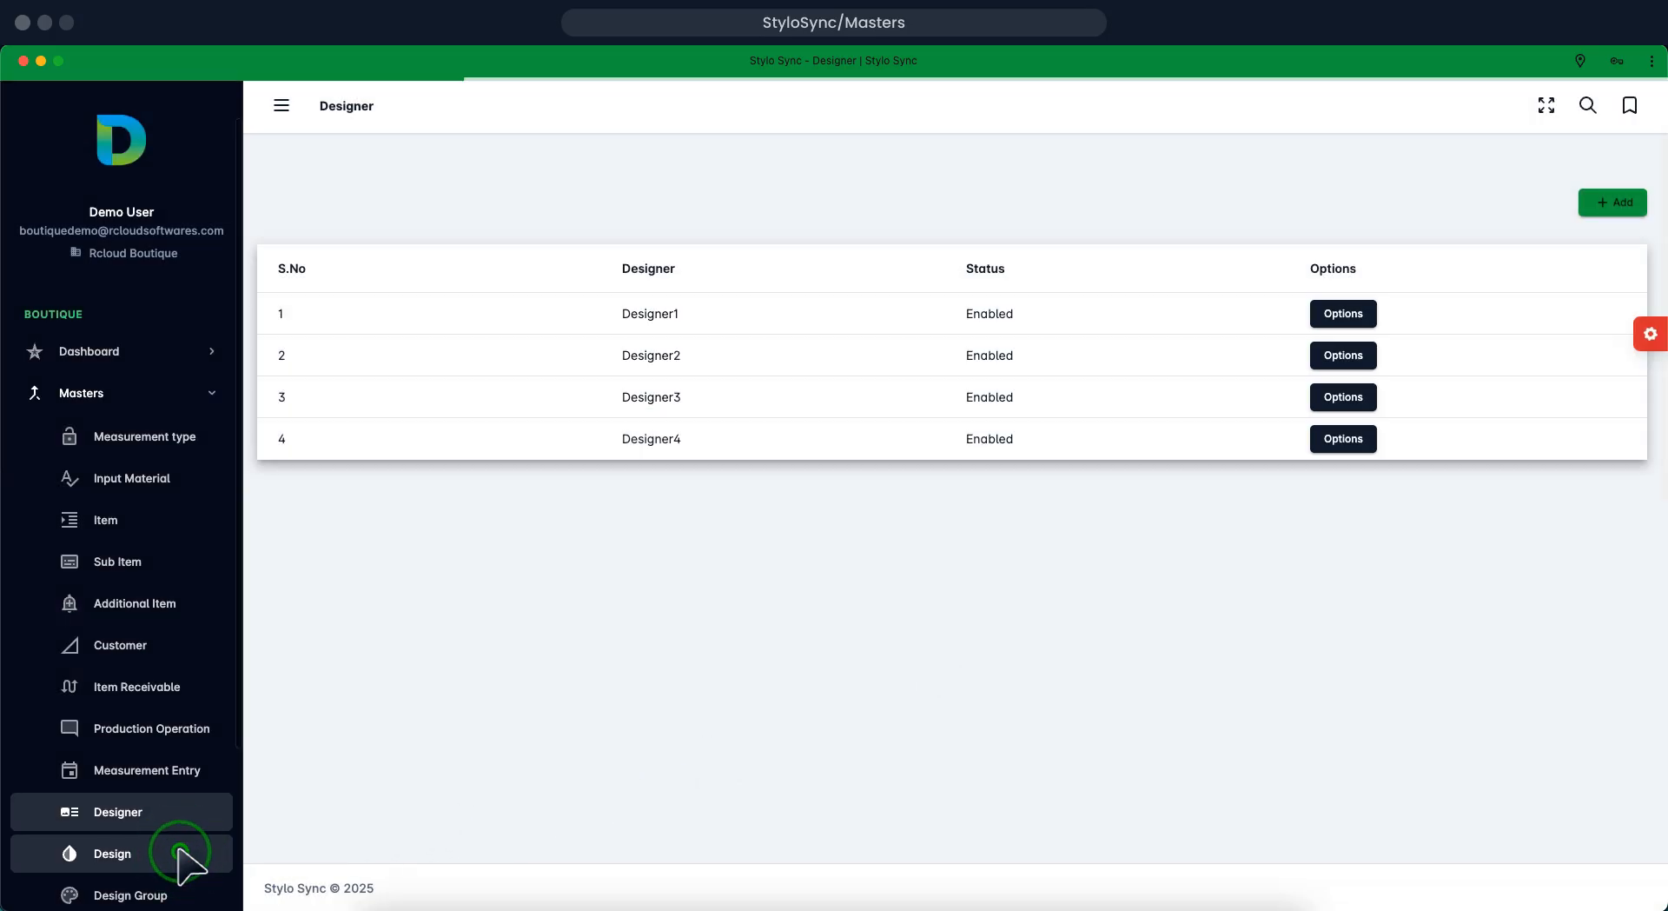
pyautogui.click(180, 852)
pyautogui.click(180, 852)
pyautogui.click(180, 851)
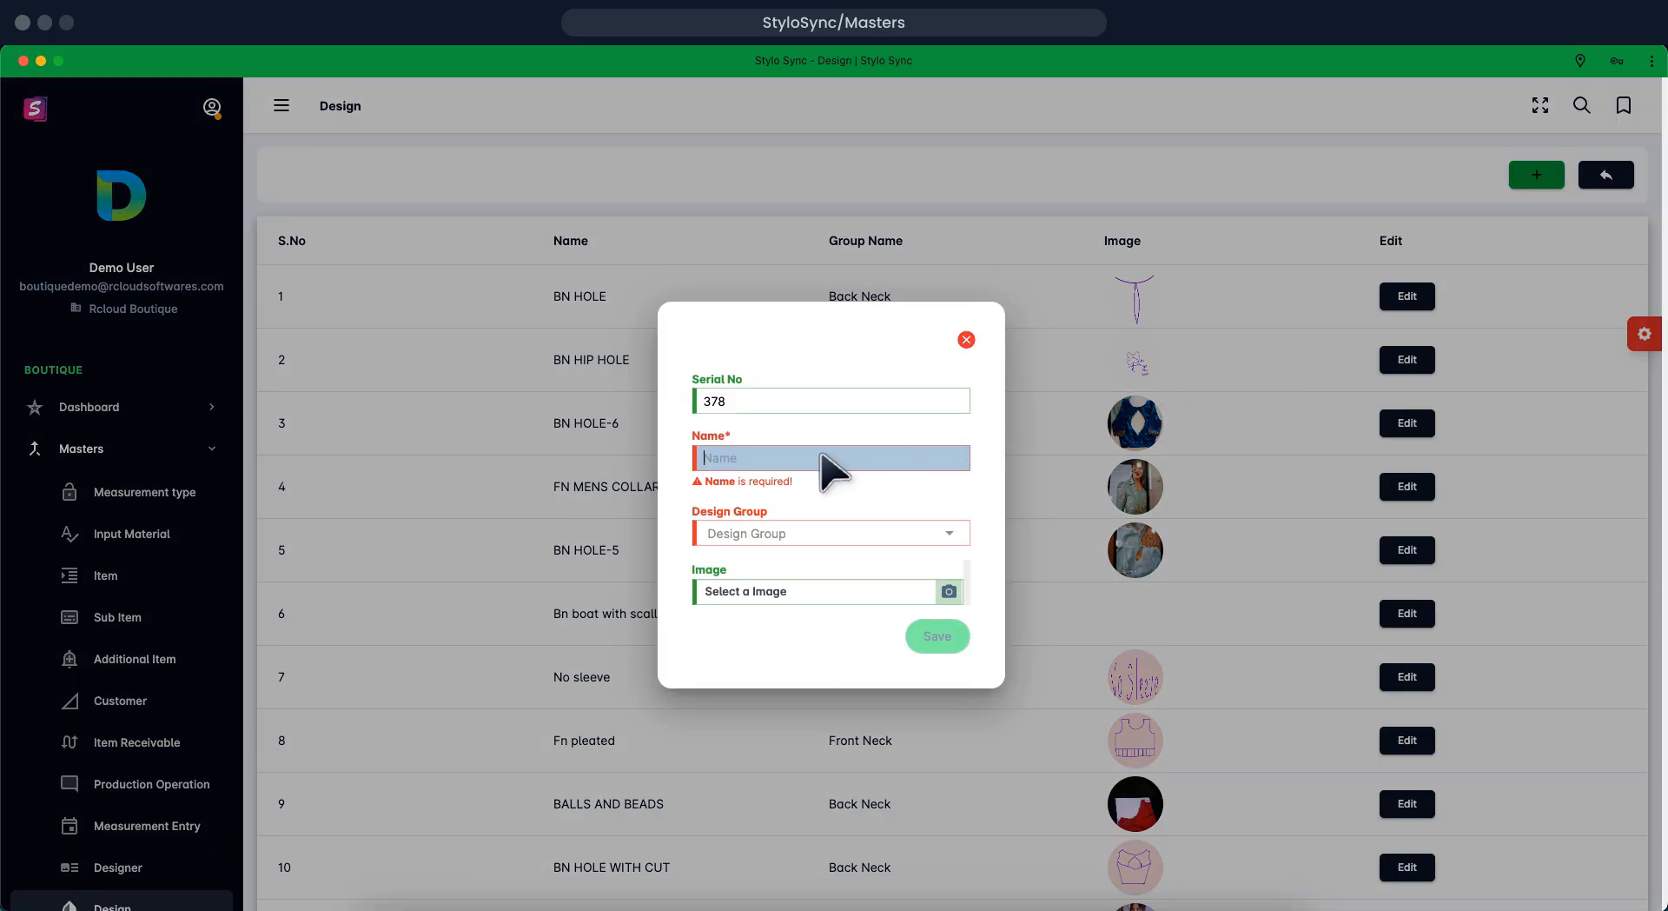
pyautogui.click(803, 458)
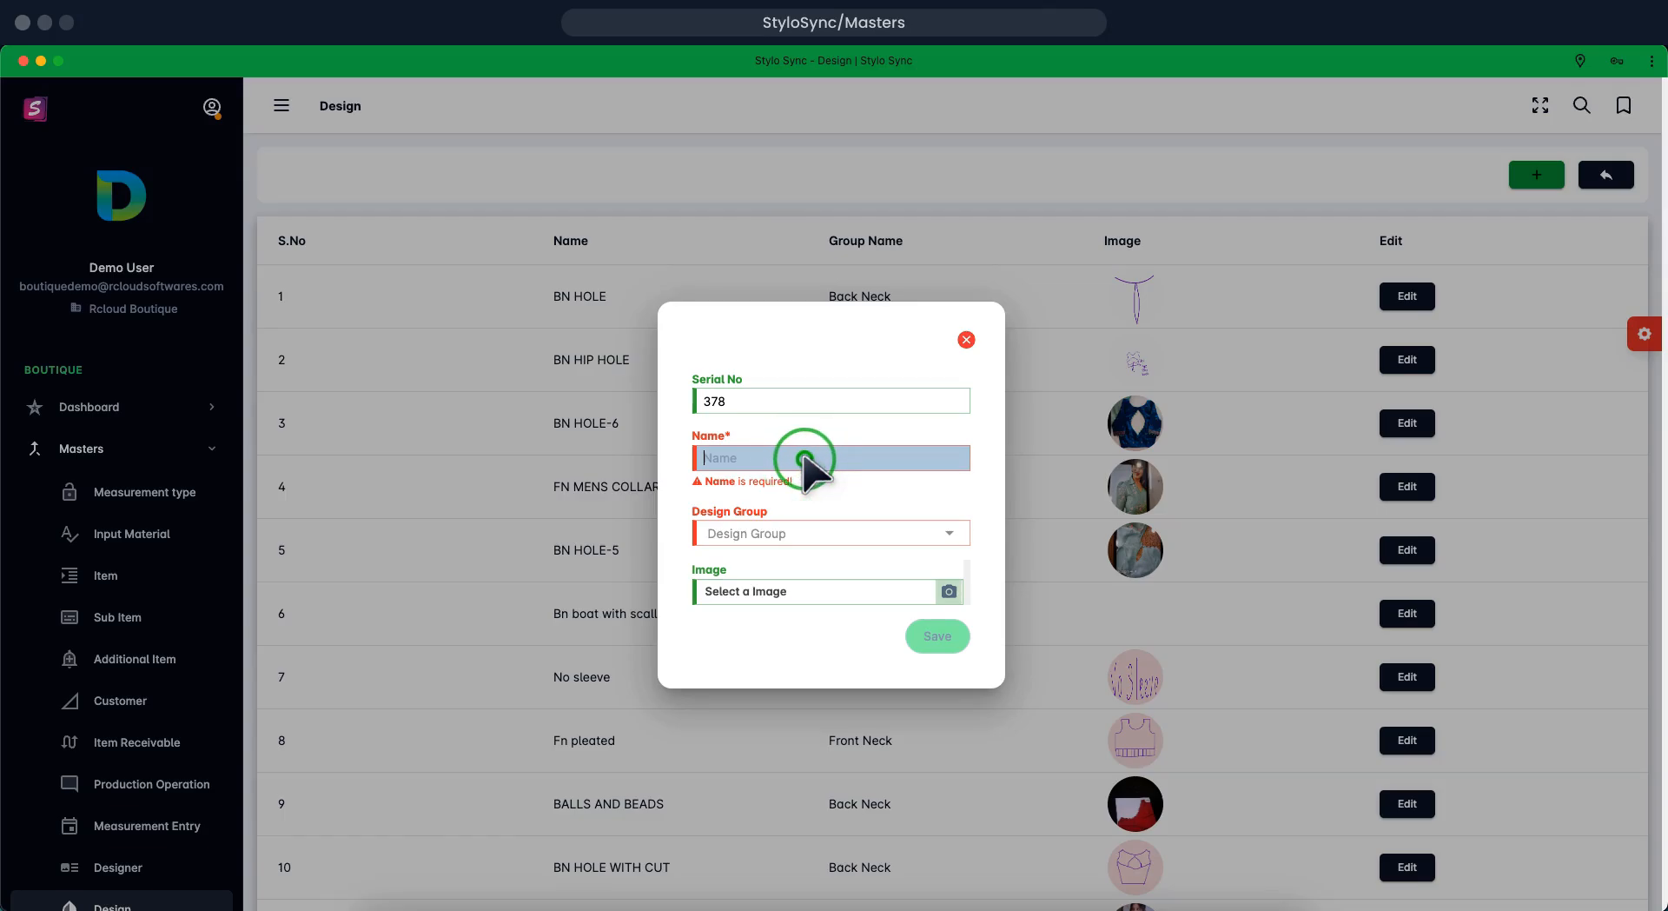
pyautogui.write('palazzo Leg Dessing')
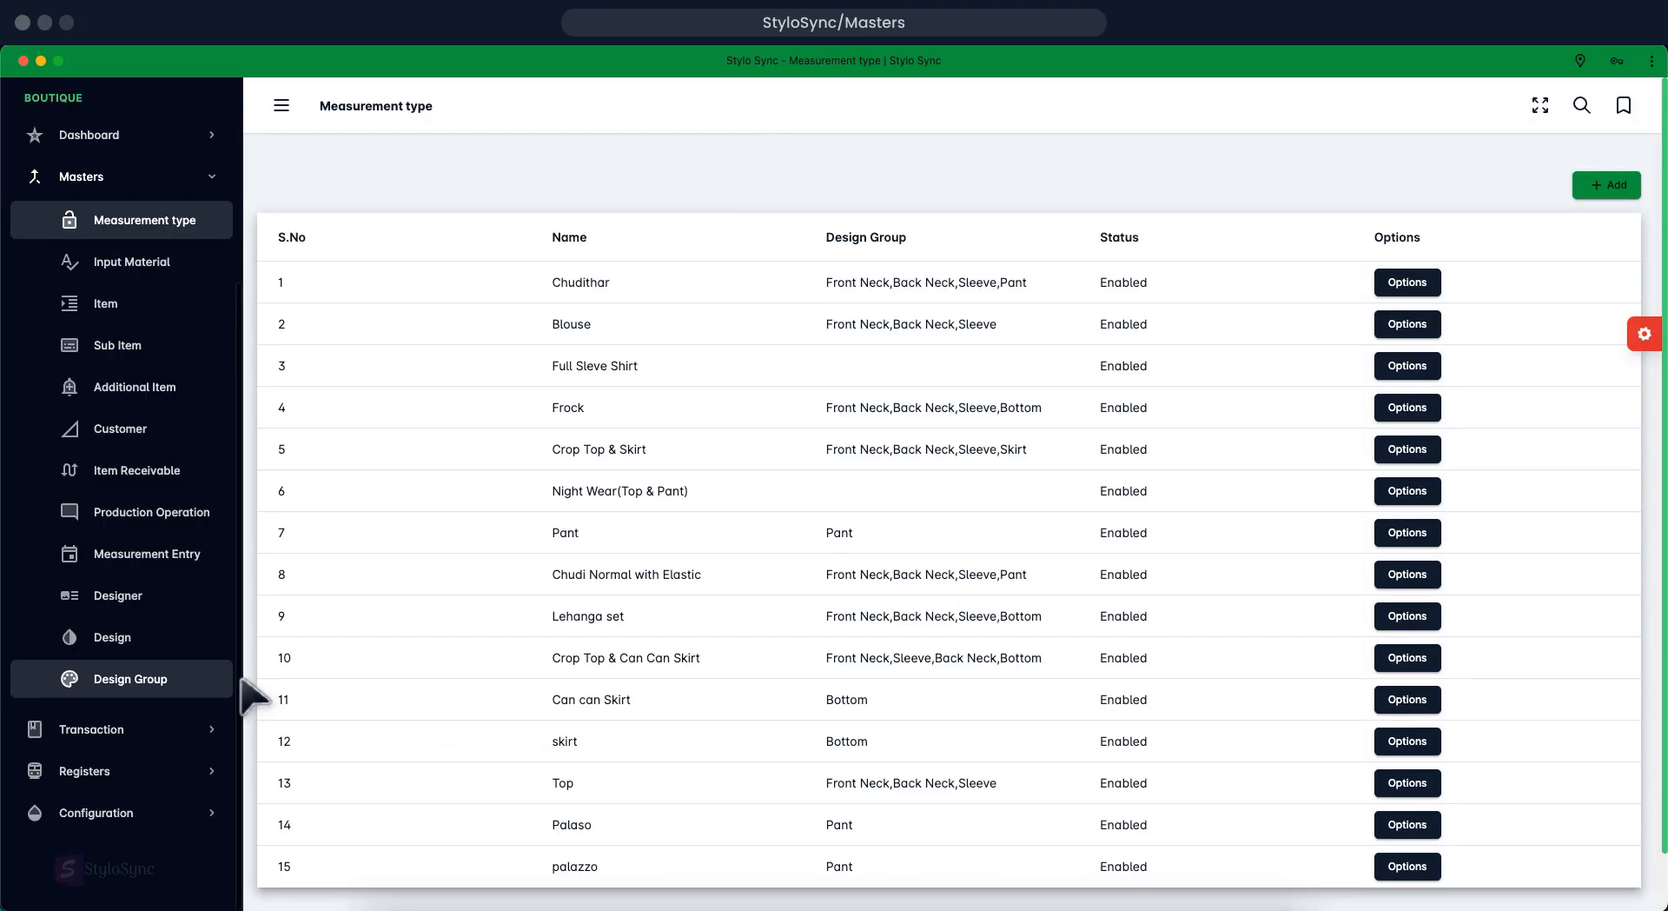
# Add an enabled design group named palazzo Leg Design and save it
pyautogui.click(199, 678)
pyautogui.click(201, 678)
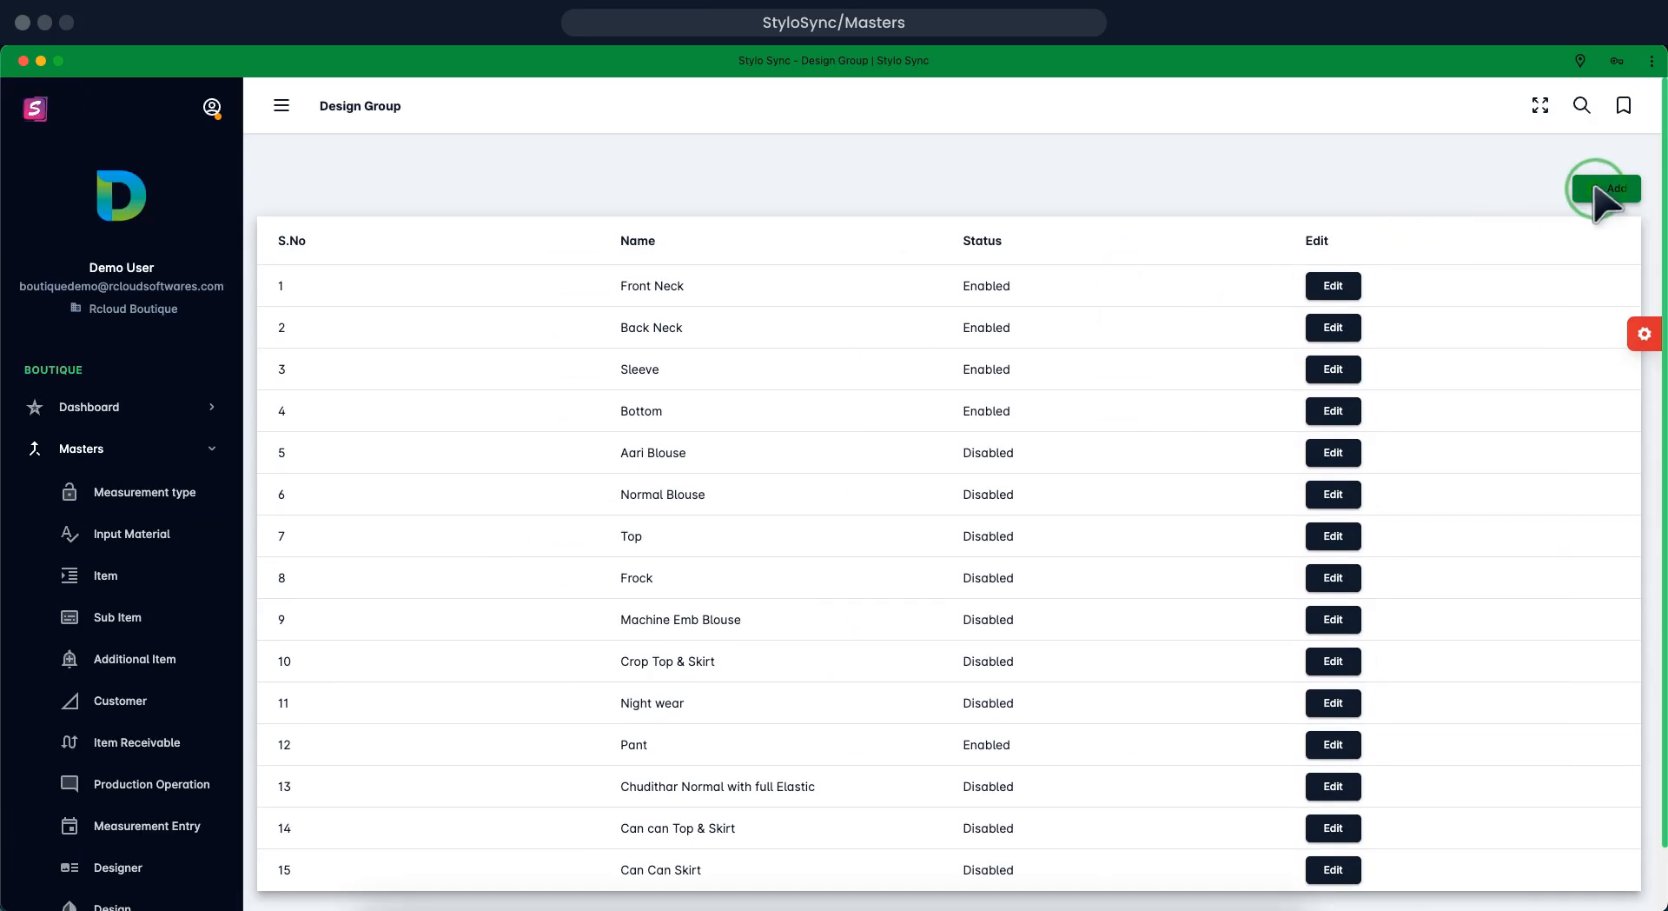
pyautogui.click(1597, 190)
pyautogui.click(1597, 189)
pyautogui.click(1597, 189)
pyautogui.click(1597, 189)
pyautogui.click(1597, 190)
pyautogui.click(1597, 189)
pyautogui.click(1597, 189)
pyautogui.click(821, 443)
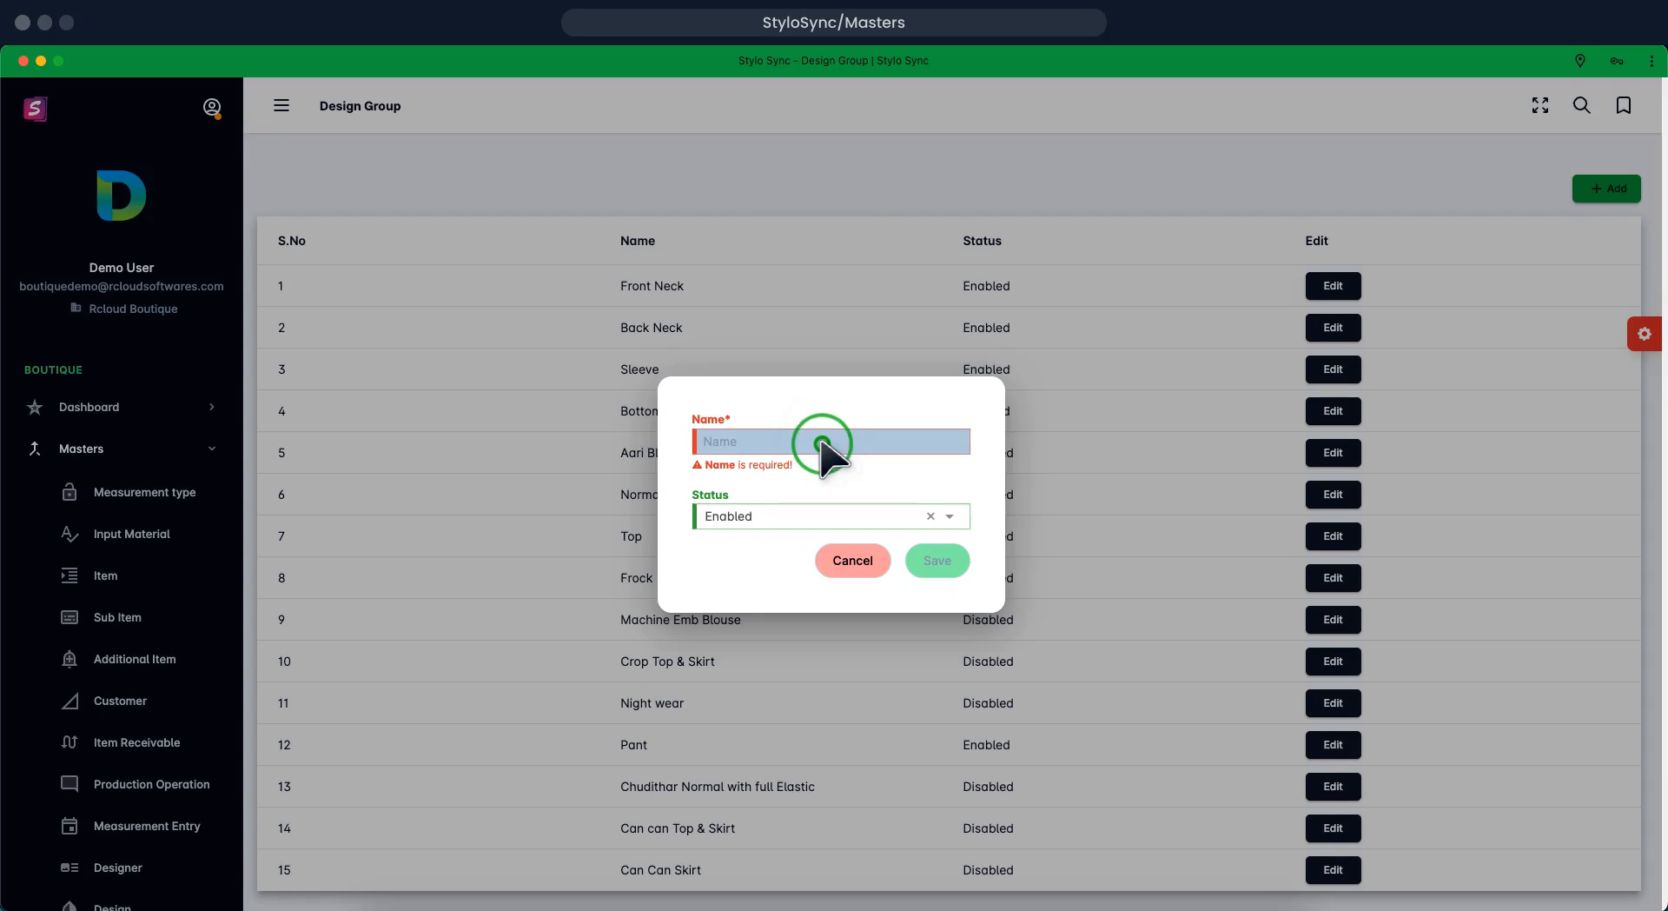
pyautogui.write('palazzo Leg Design')
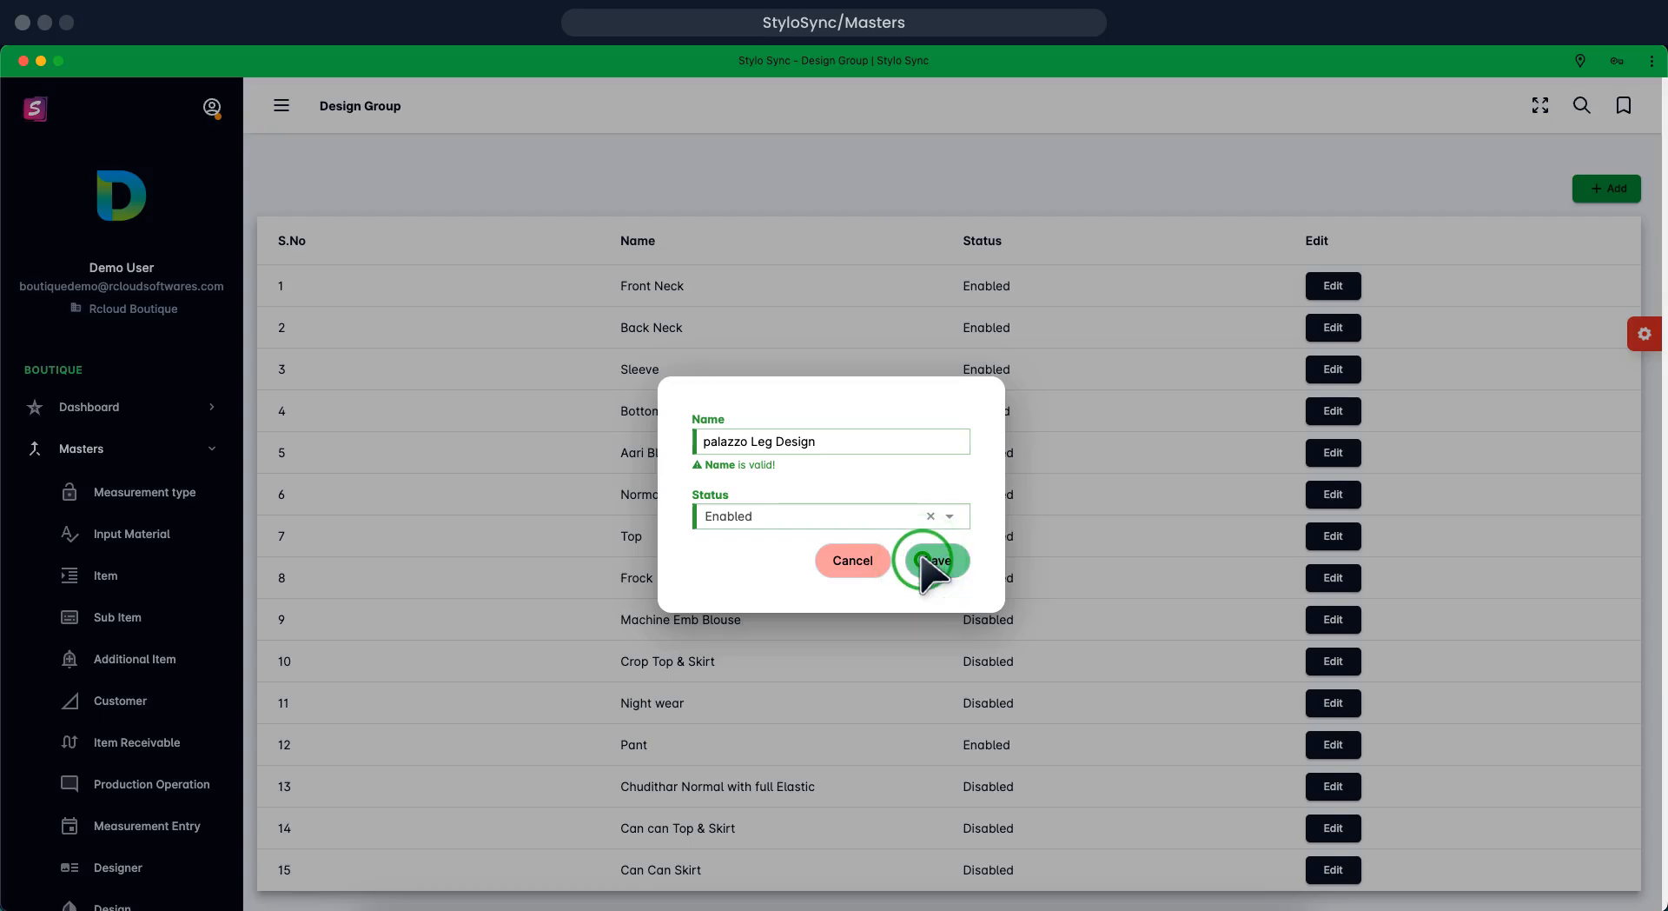
pyautogui.click(925, 561)
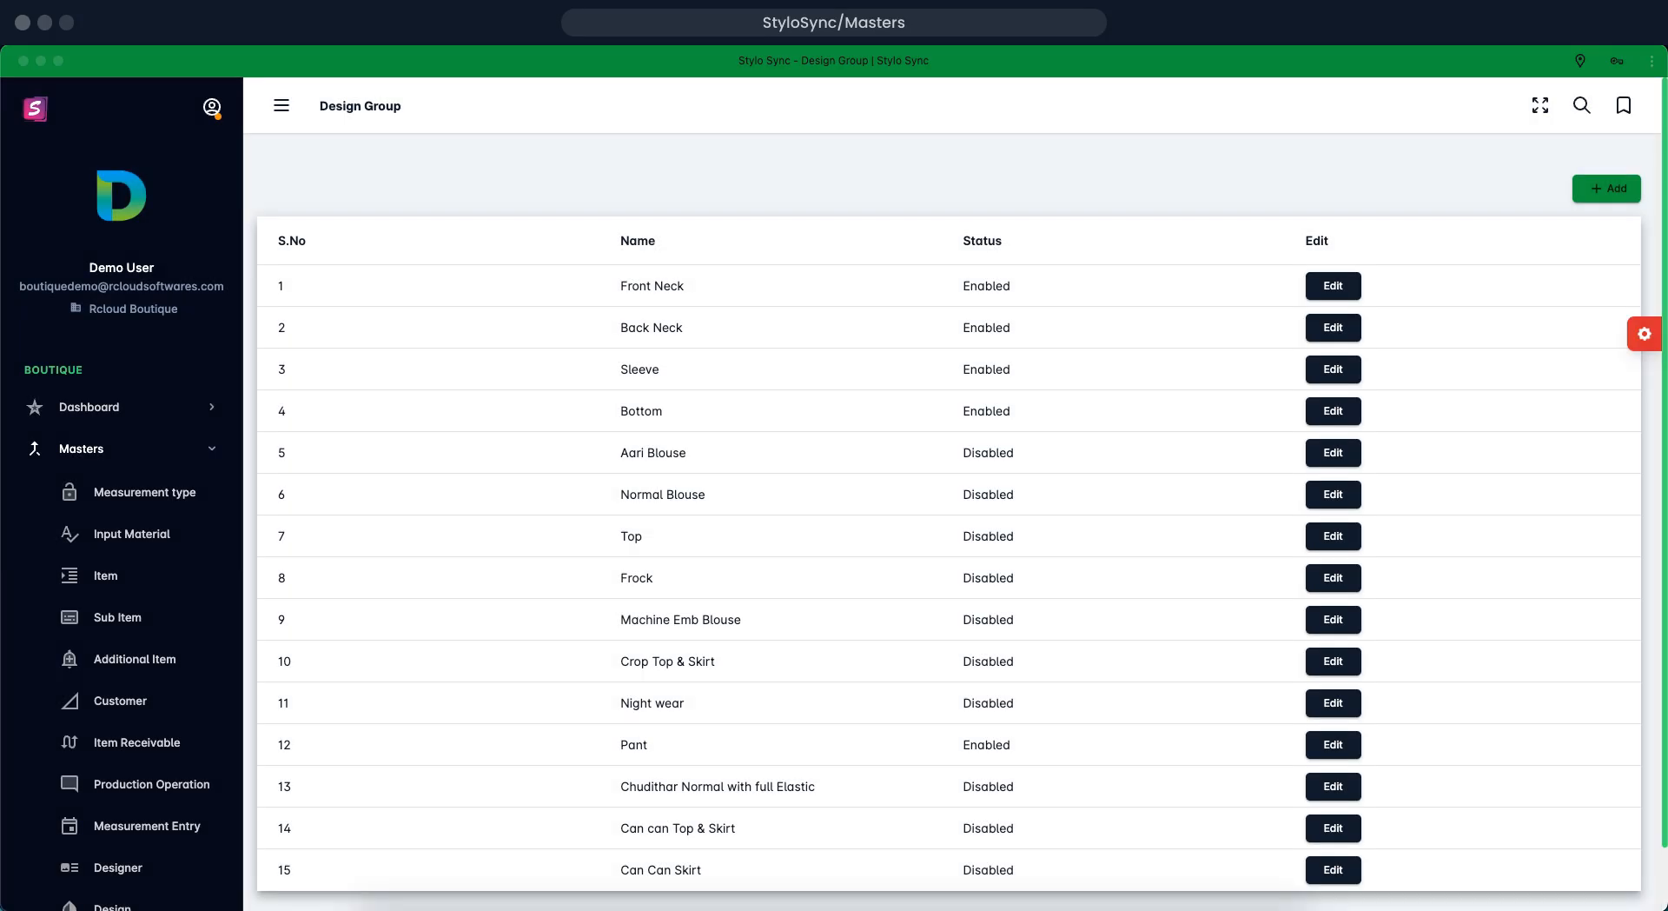